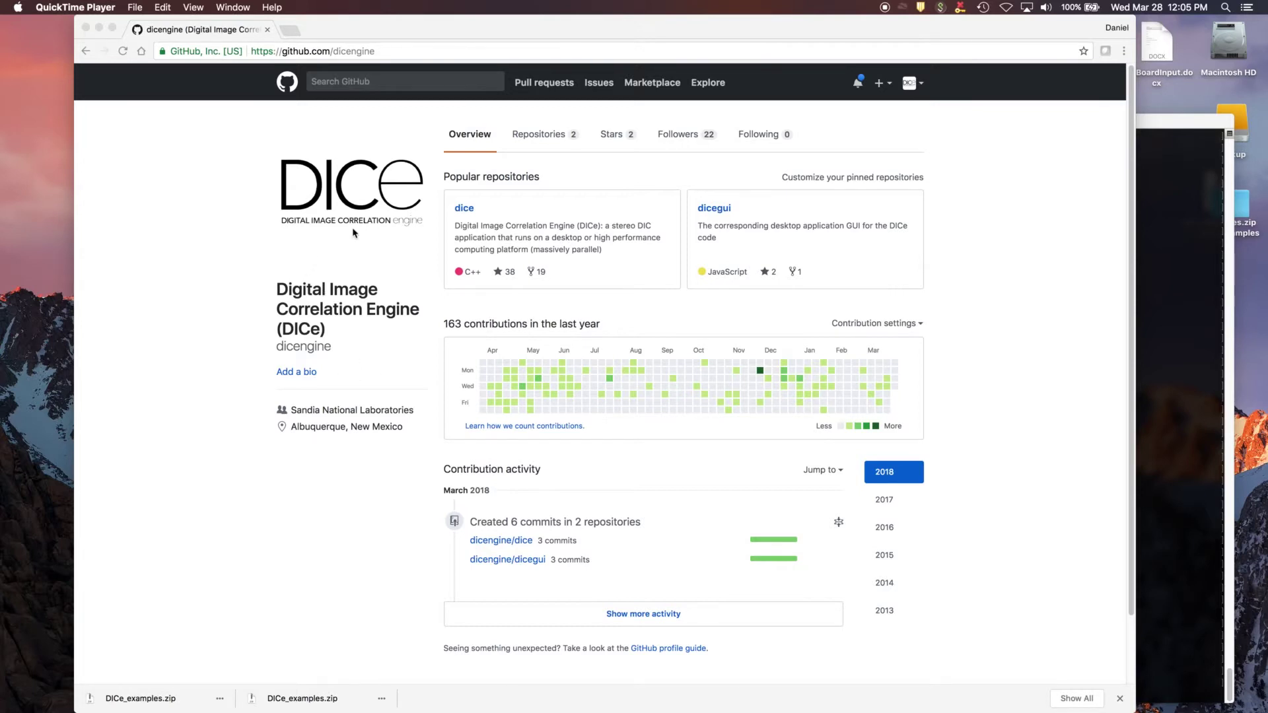
Open the dicengine/dice Releases page with the Version 2.0-beta.8 assets, then bring up Launchpad.
click(472, 213)
click(471, 210)
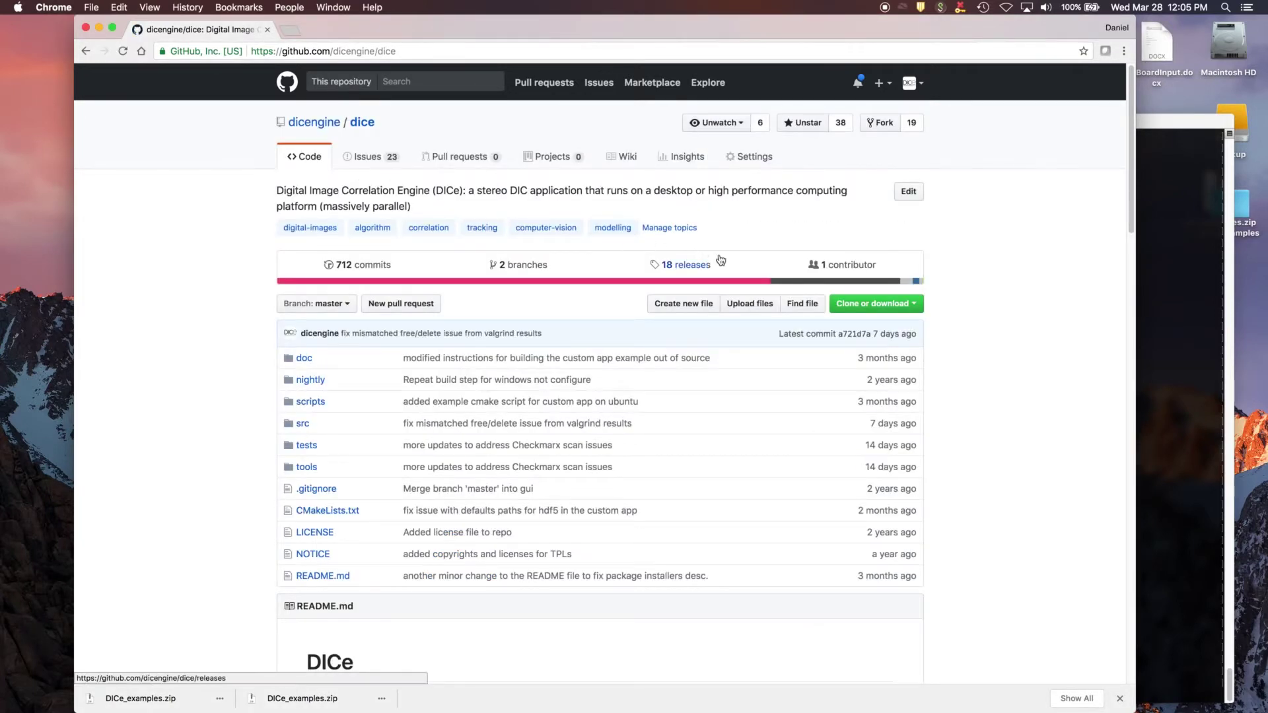
click(709, 266)
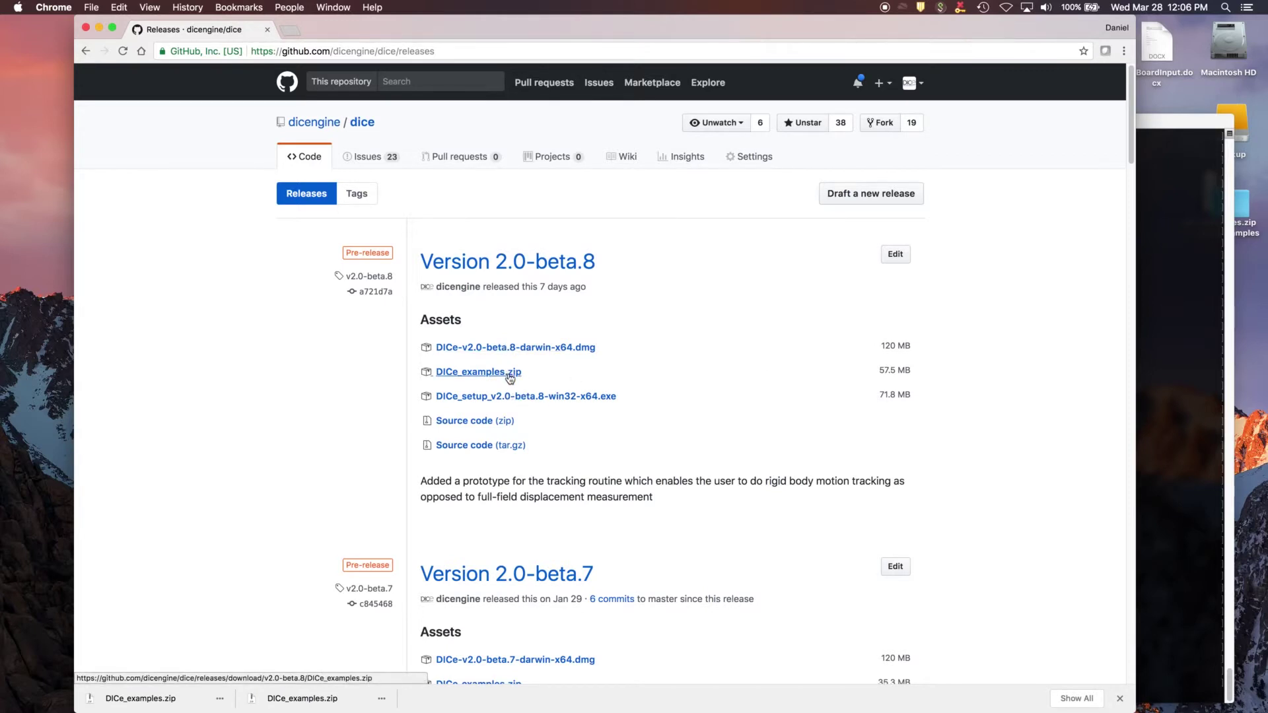
key(F4)
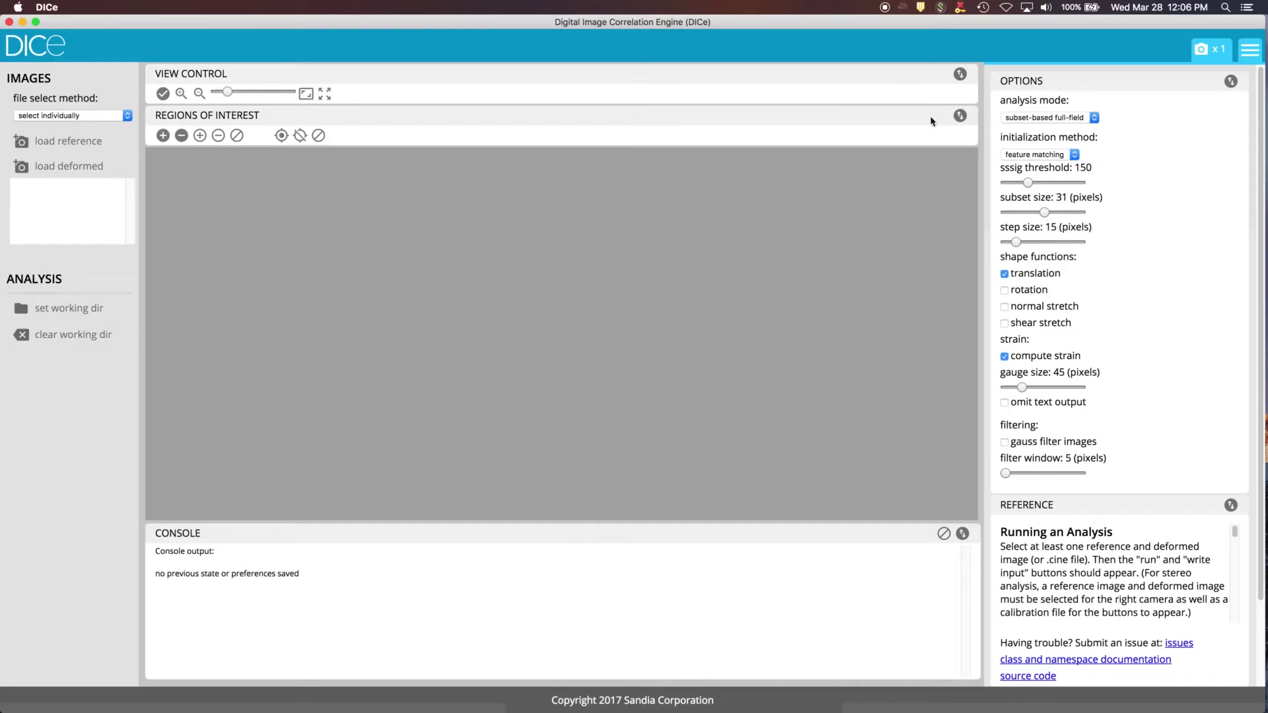
Turn on two-camera stereo mode so left and right camera sections appear.
click(1216, 58)
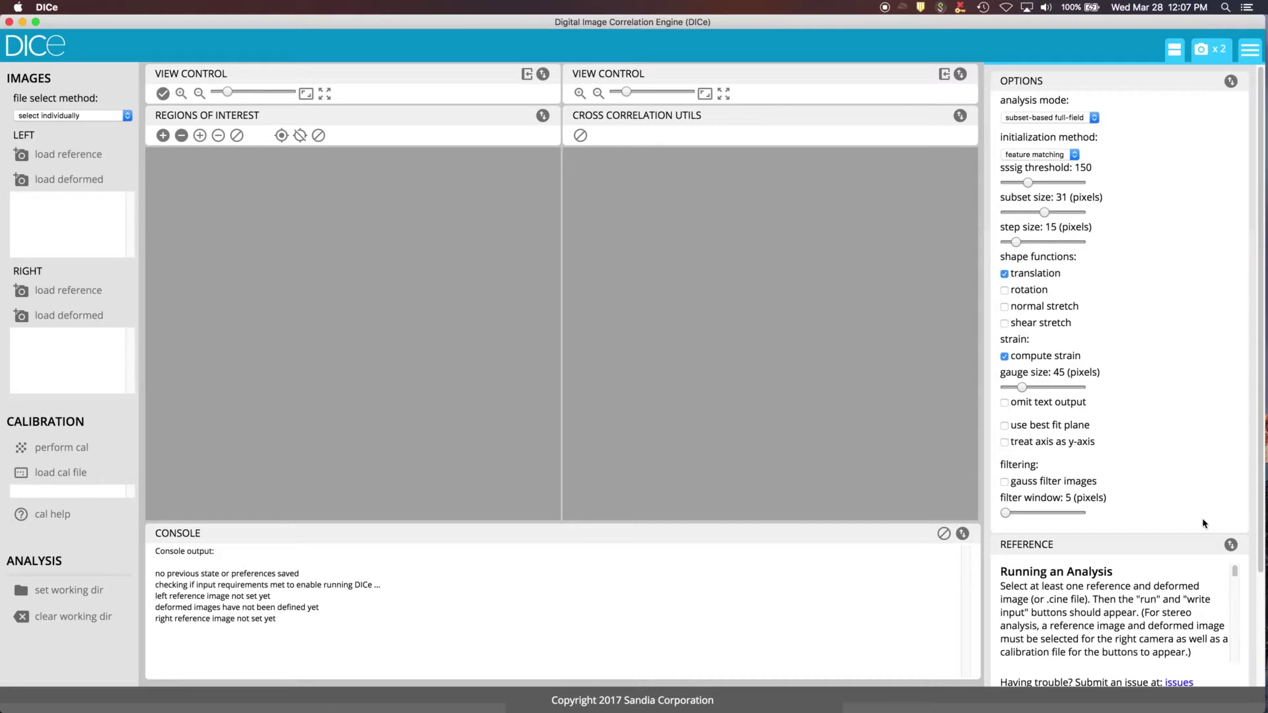
scroll(1263, 530, down, 4)
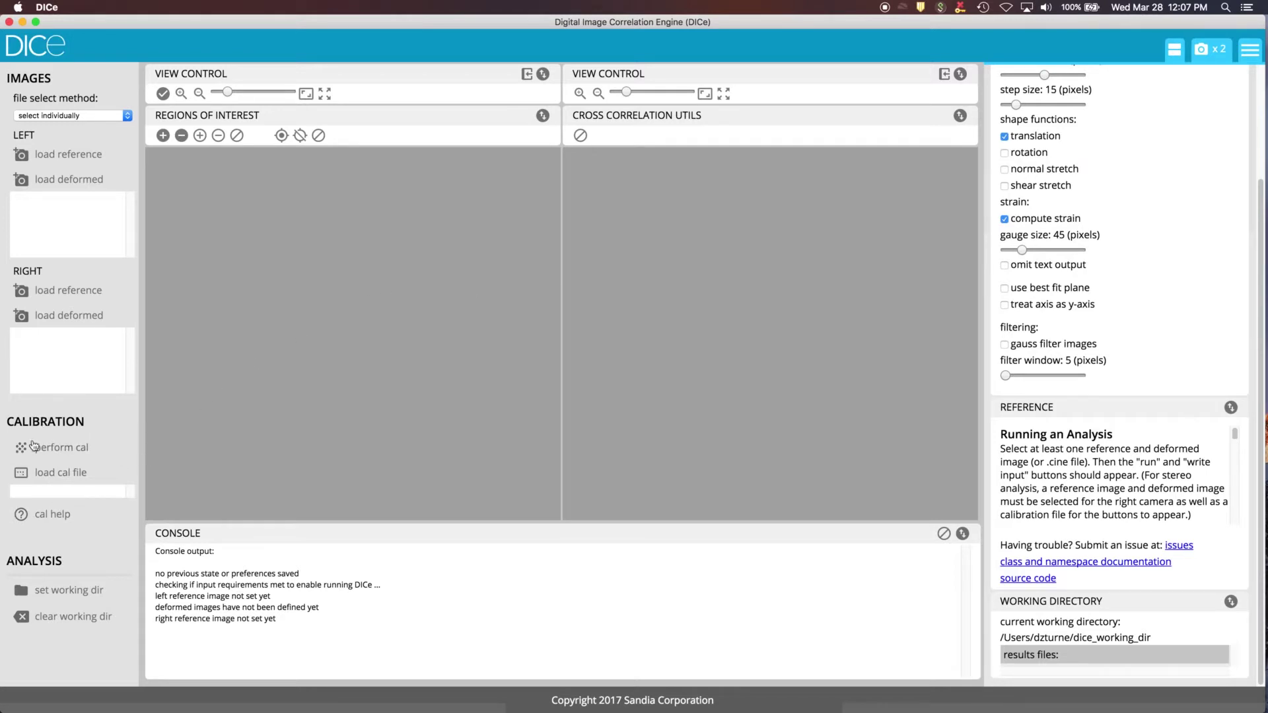
click(70, 475)
click(62, 449)
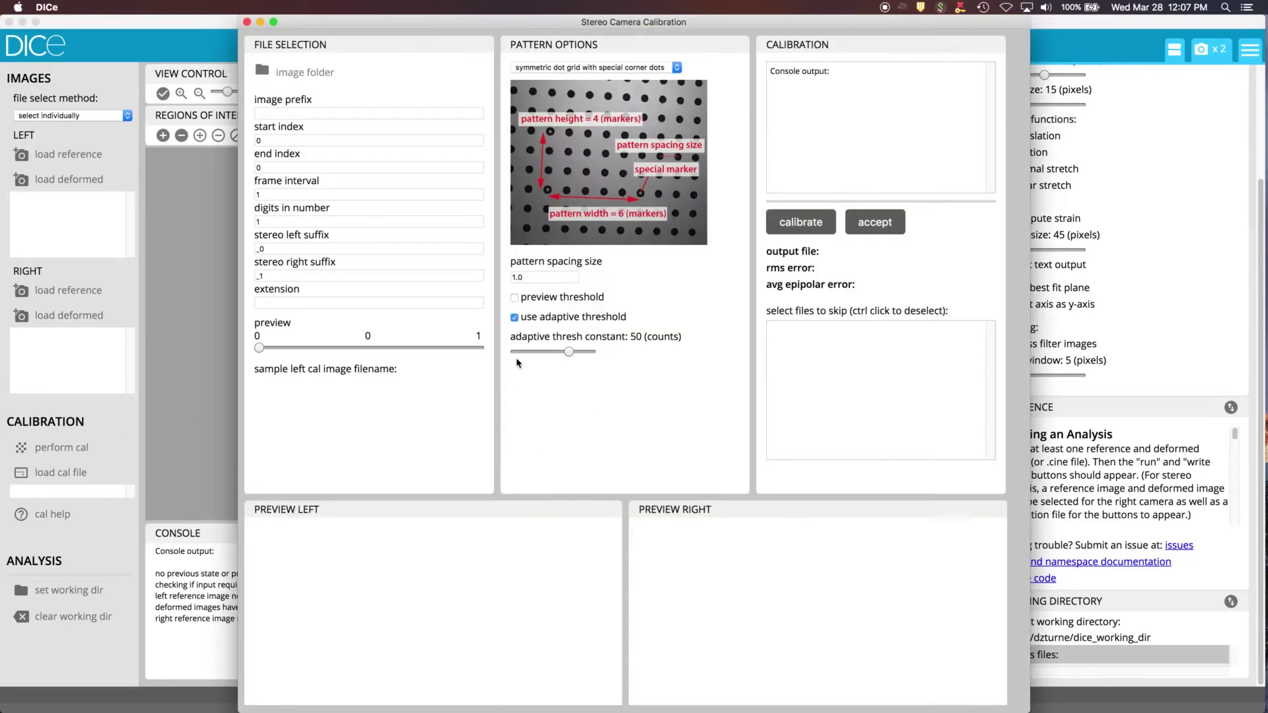
Choose Desktop > DICe_examples > stereo_d_sample > cal_images_7mm as the calibration image folder.
drag(449, 25, 370, 25)
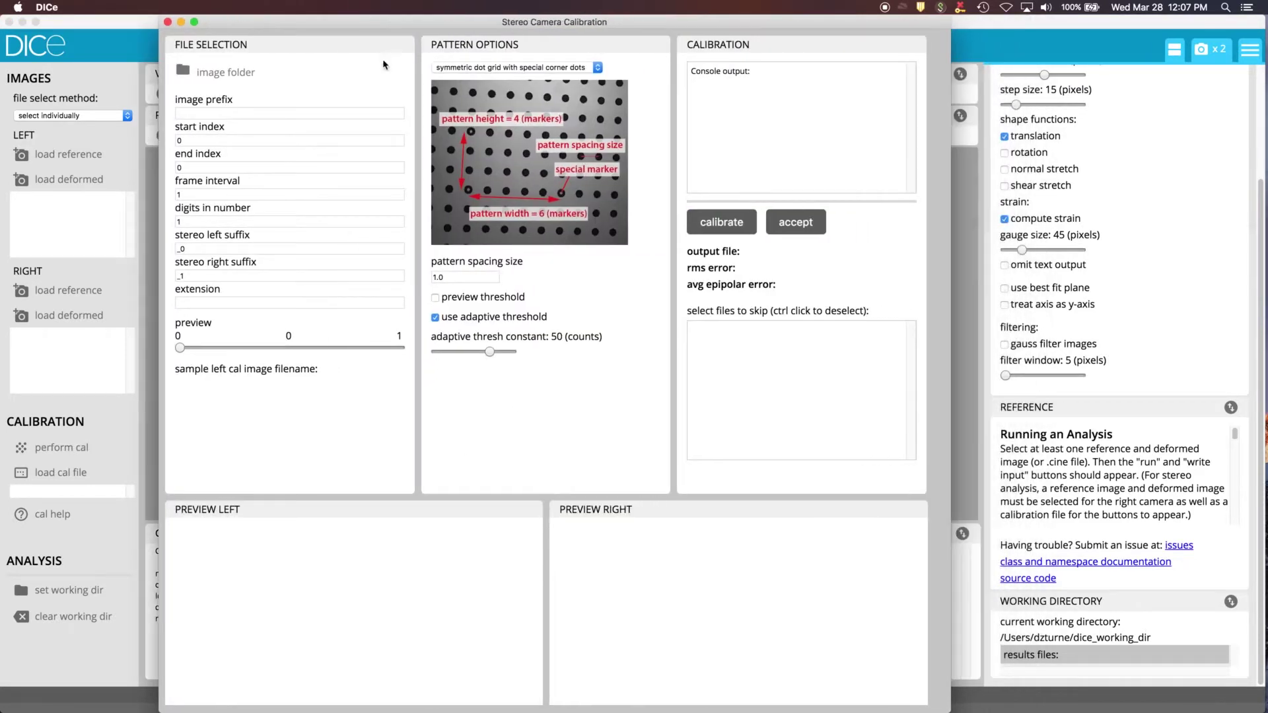
click(219, 76)
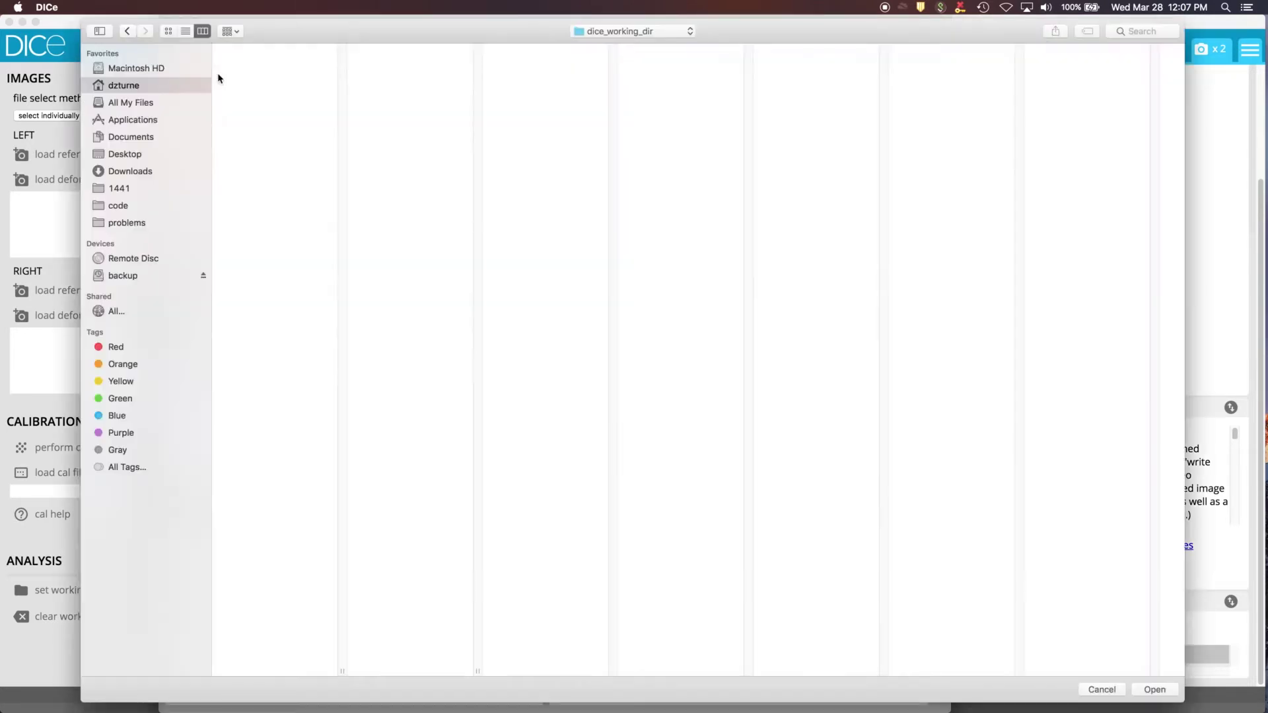
click(127, 153)
click(262, 51)
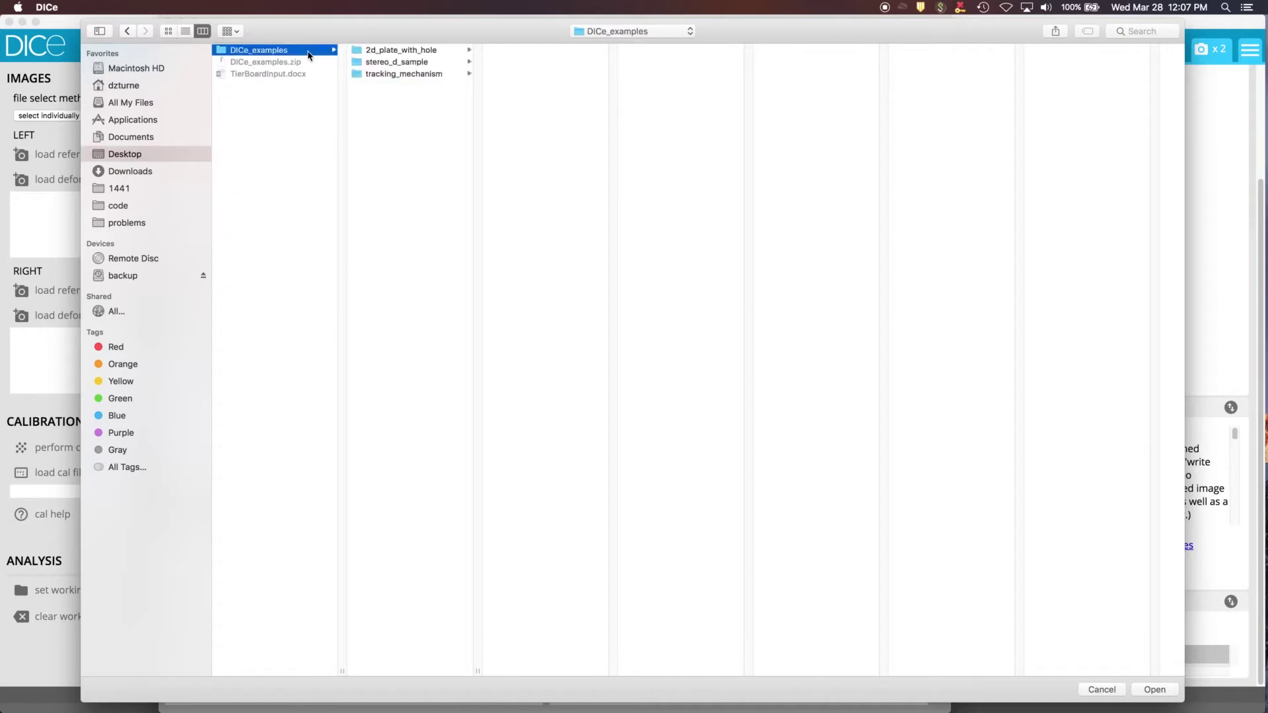
click(390, 63)
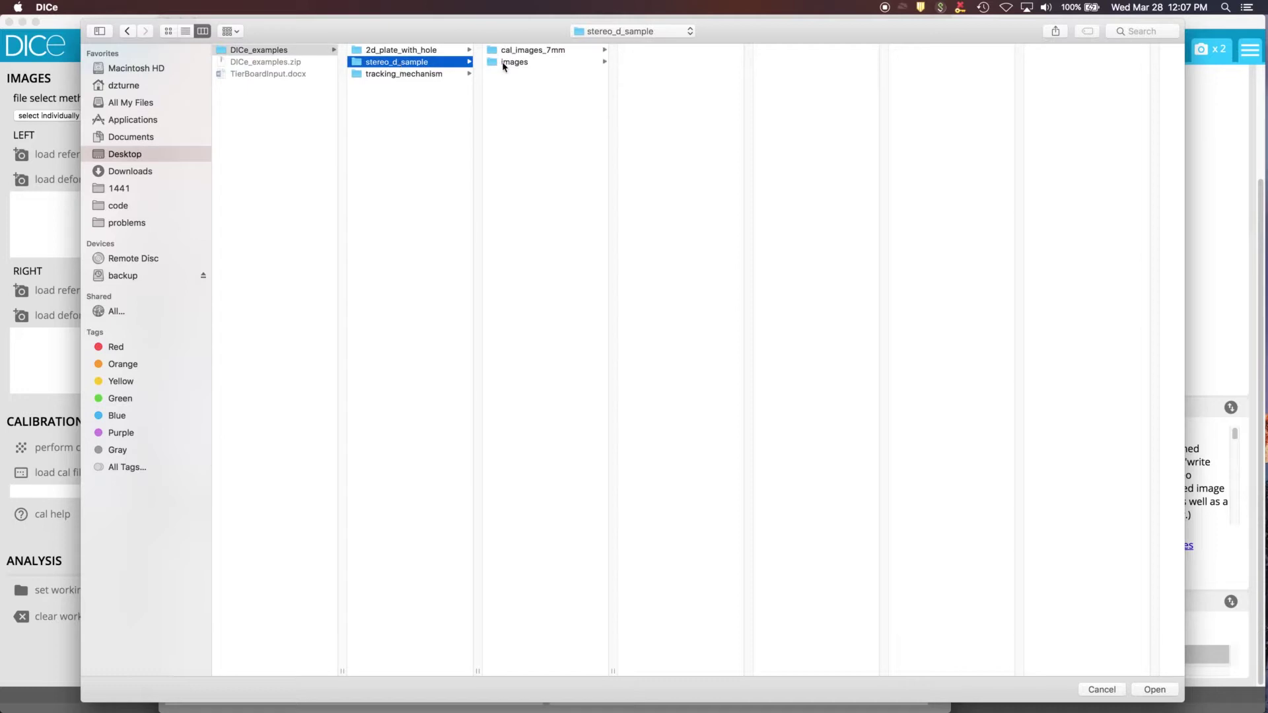
click(511, 65)
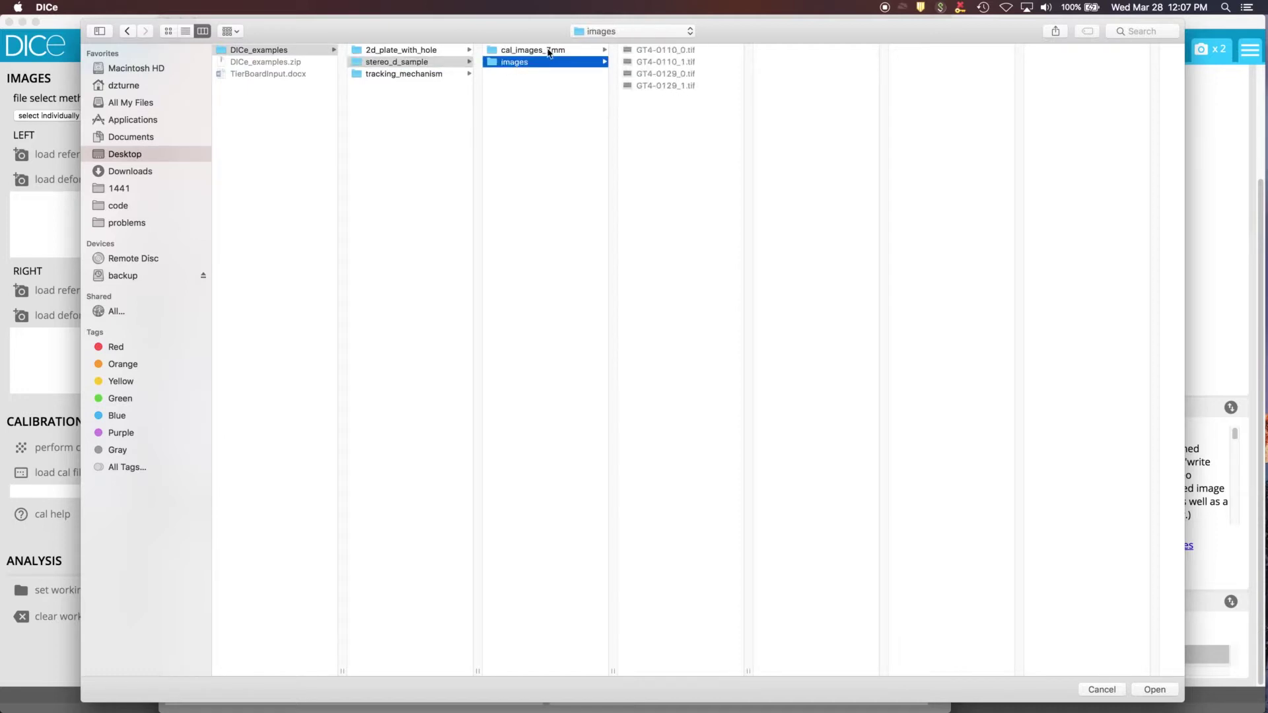
click(529, 53)
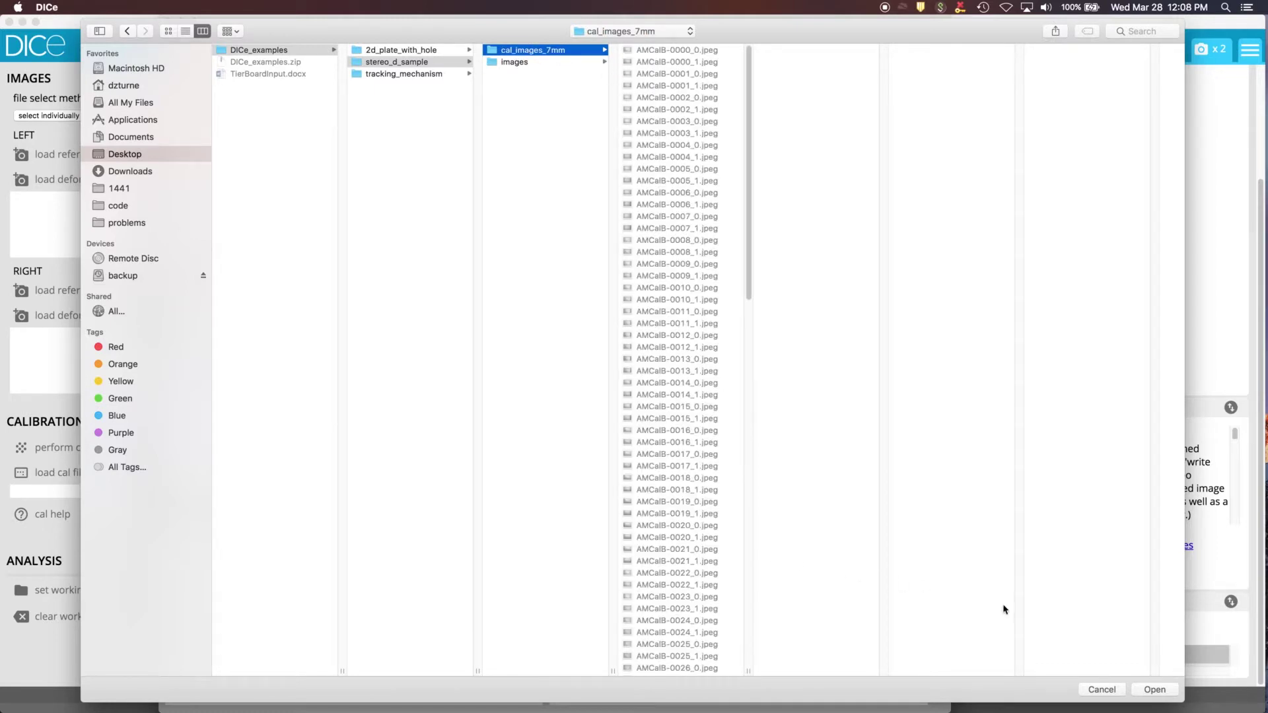
click(1153, 690)
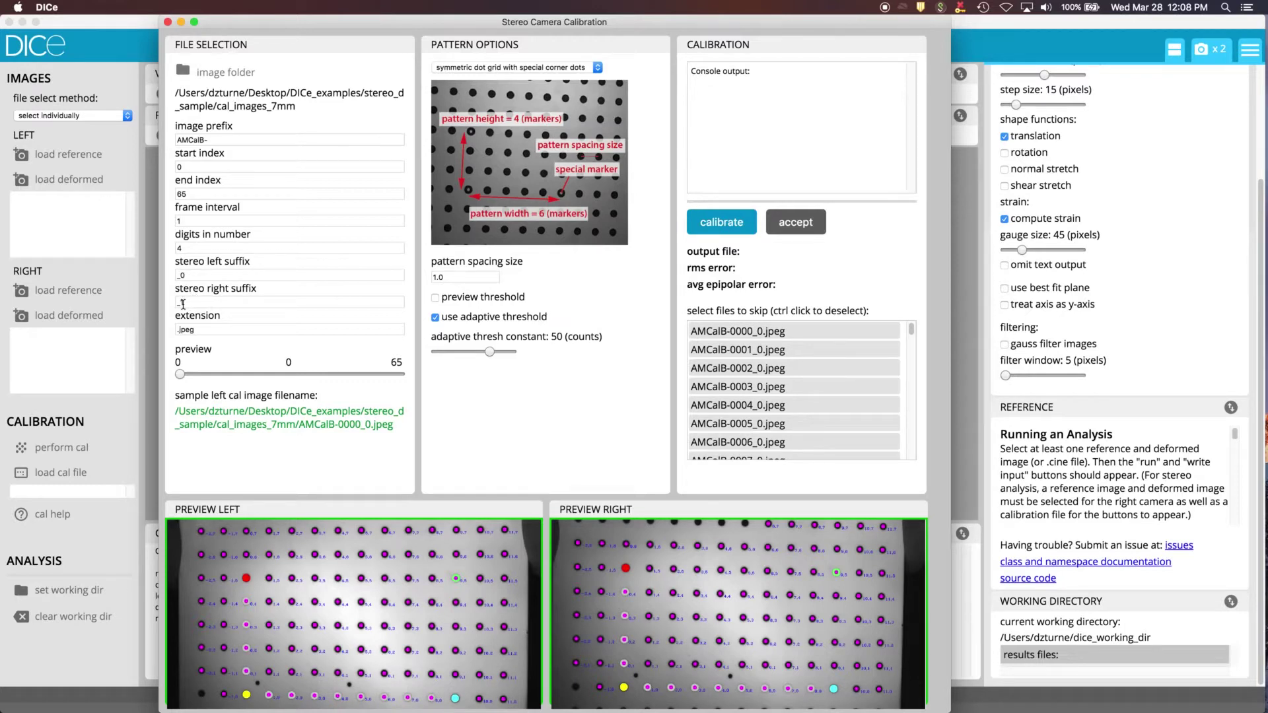
Keep the symmetric dot grid with special corner dots pattern and edit the pattern spacing to 7.0.
click(496, 69)
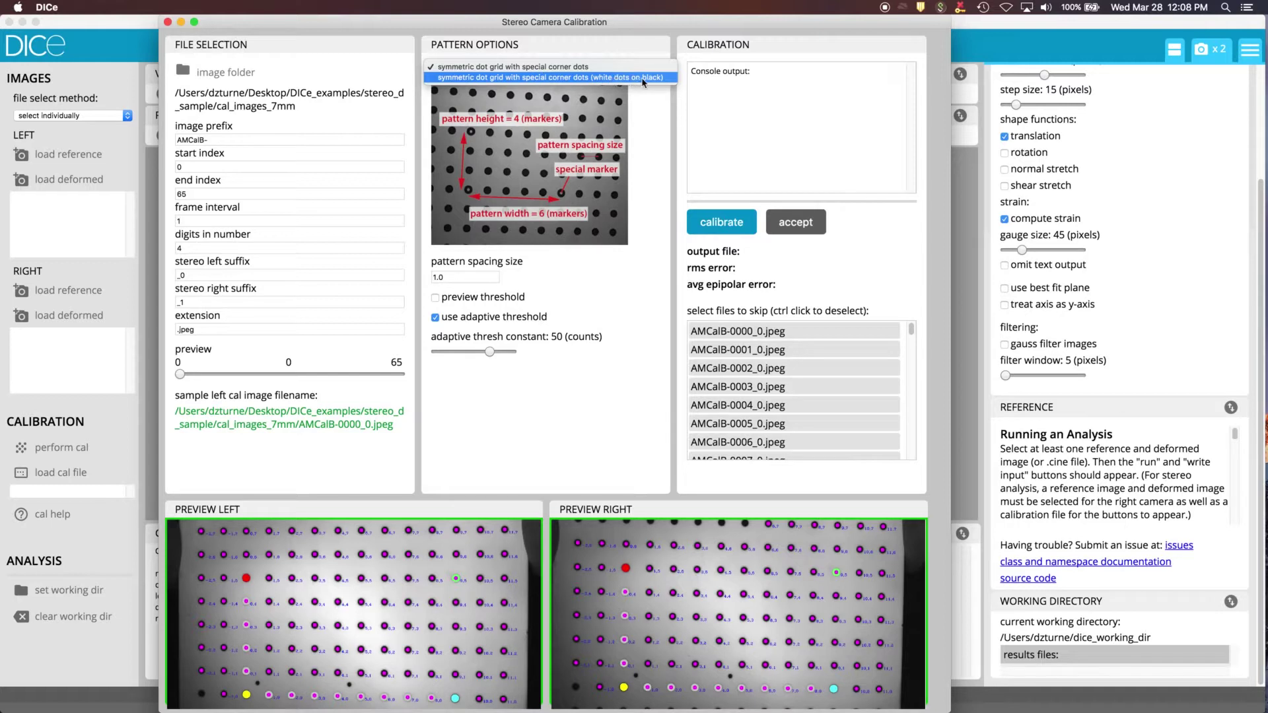
click(592, 70)
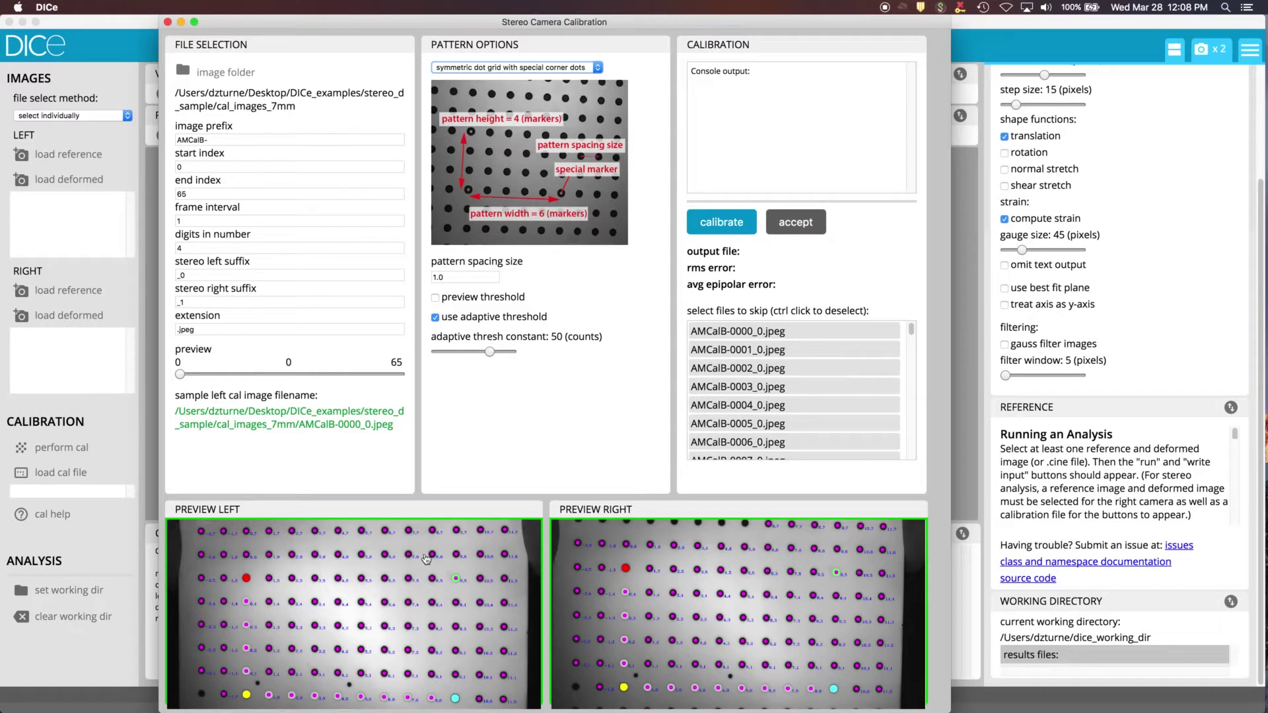
double_click(444, 277)
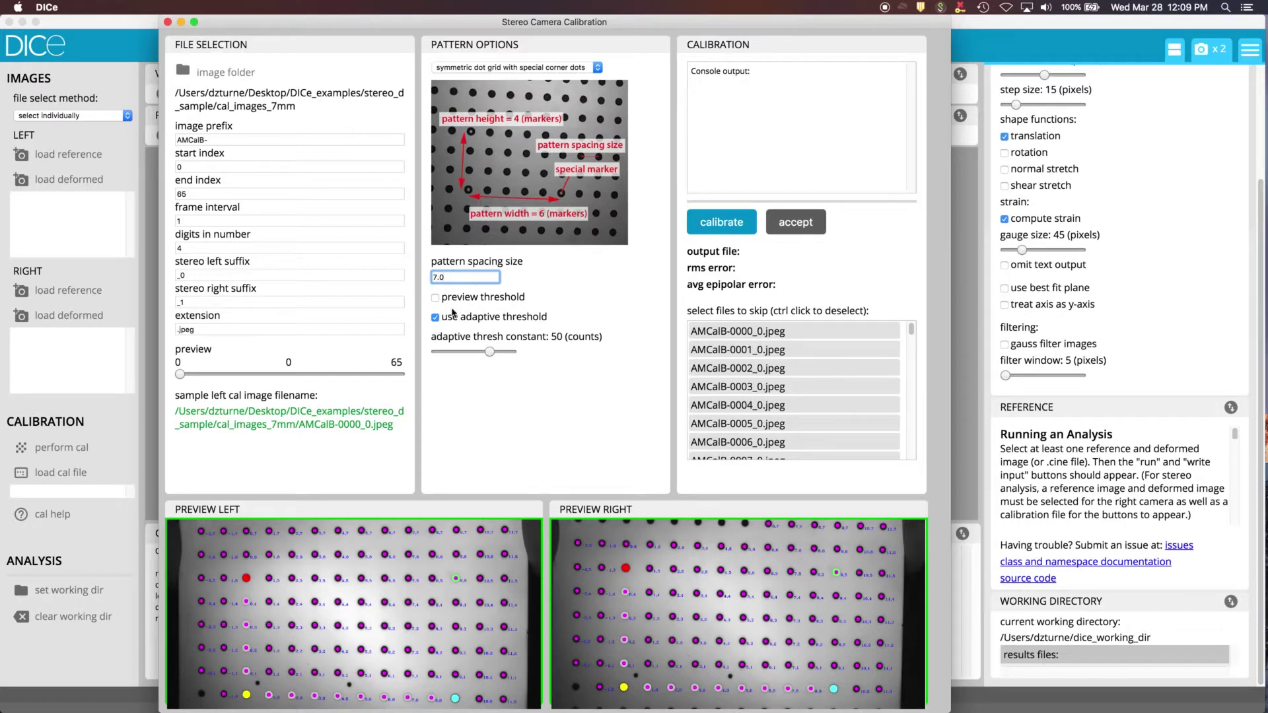
Commit spacing 7.0, then slide the calibration preview from image 45 back to image 13.
click(179, 377)
drag(180, 375, 337, 372)
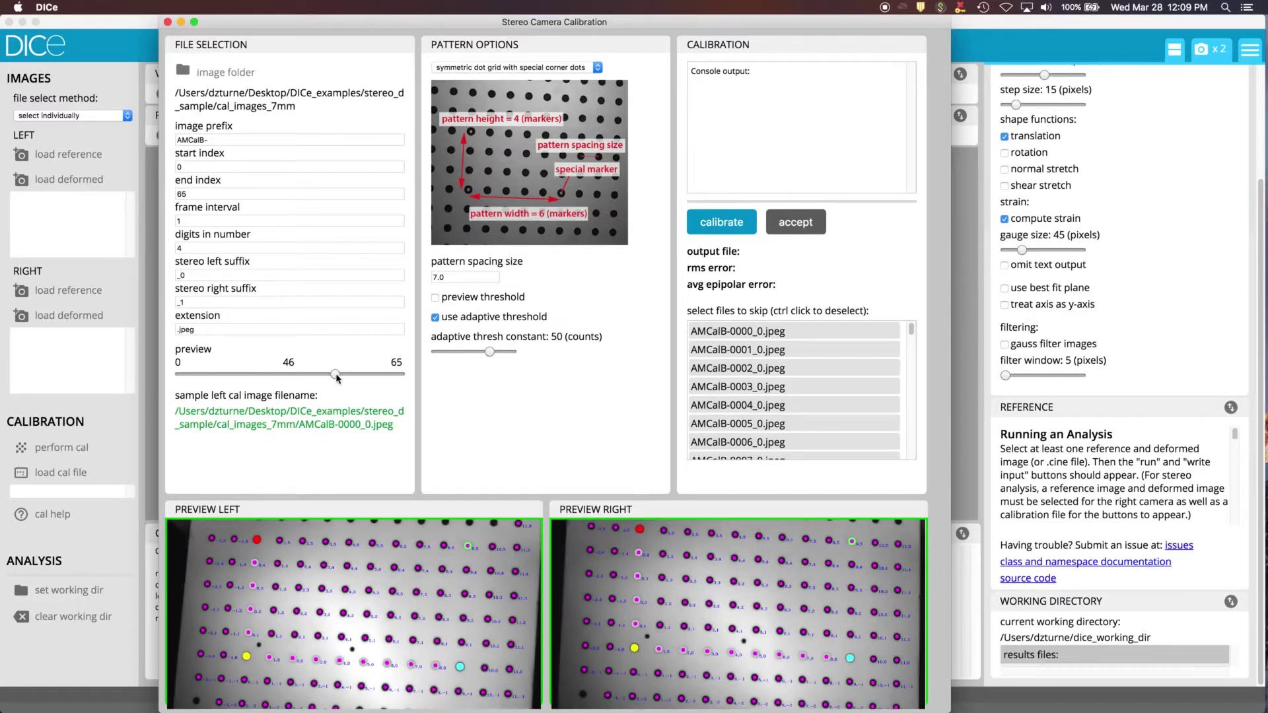
drag(337, 378, 323, 377)
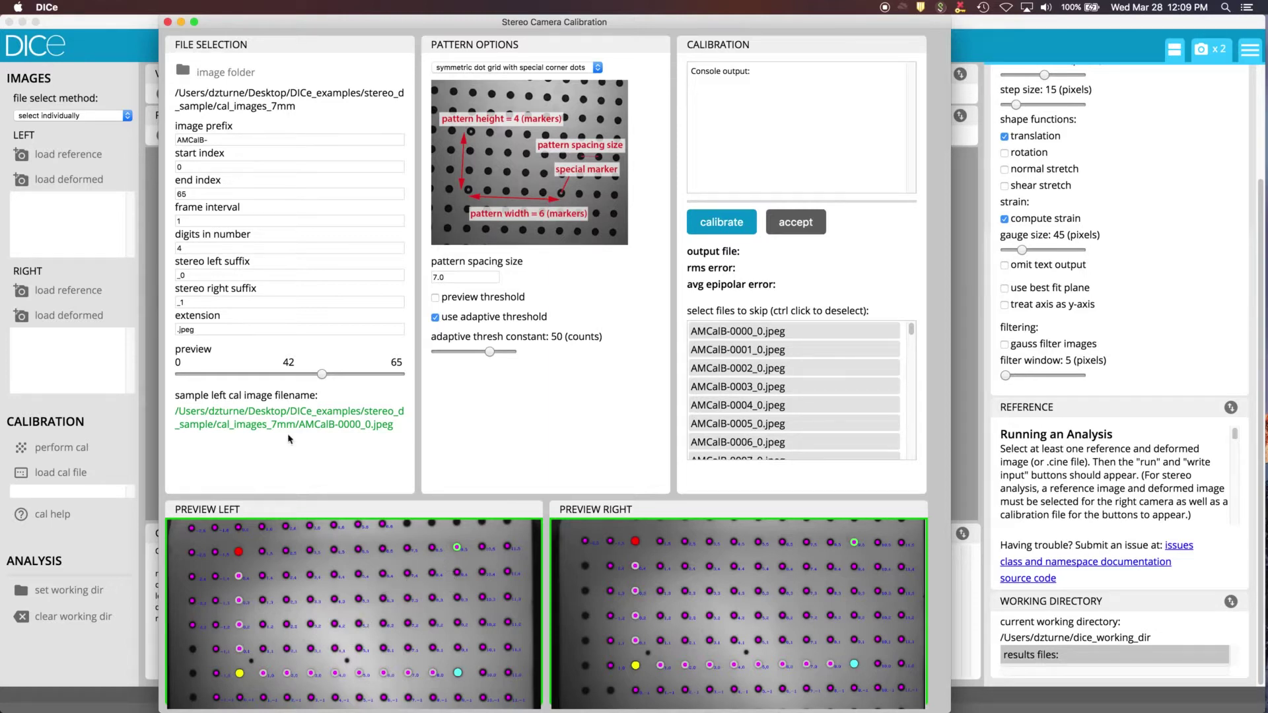
drag(322, 375, 224, 376)
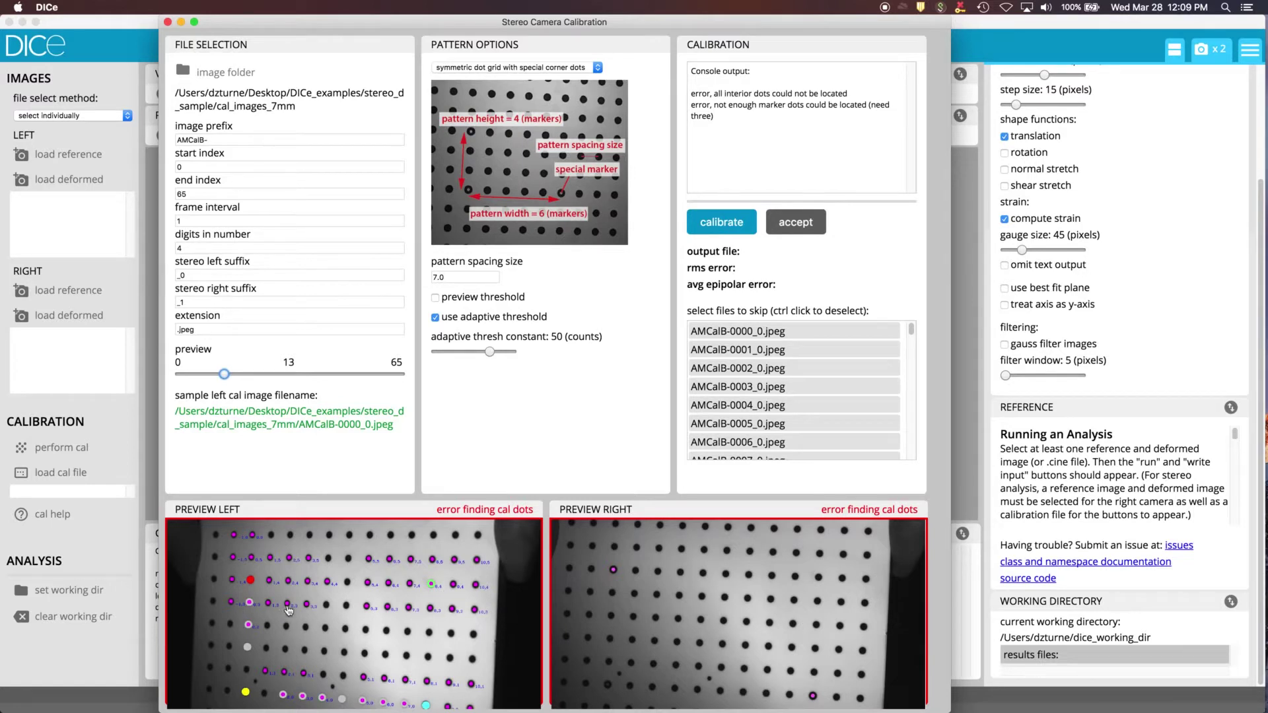
Use a fixed thresholding constant of 31 with threshold preview on, verify dots, and run calibration.
click(436, 298)
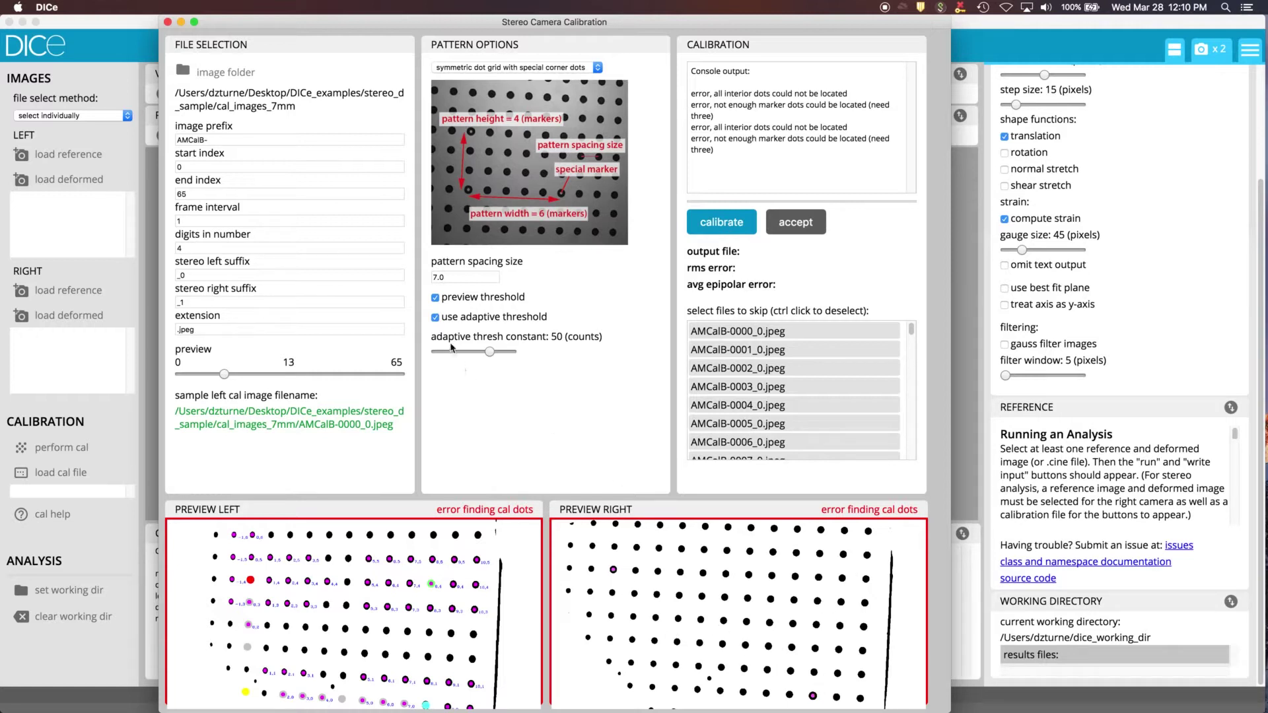
click(435, 317)
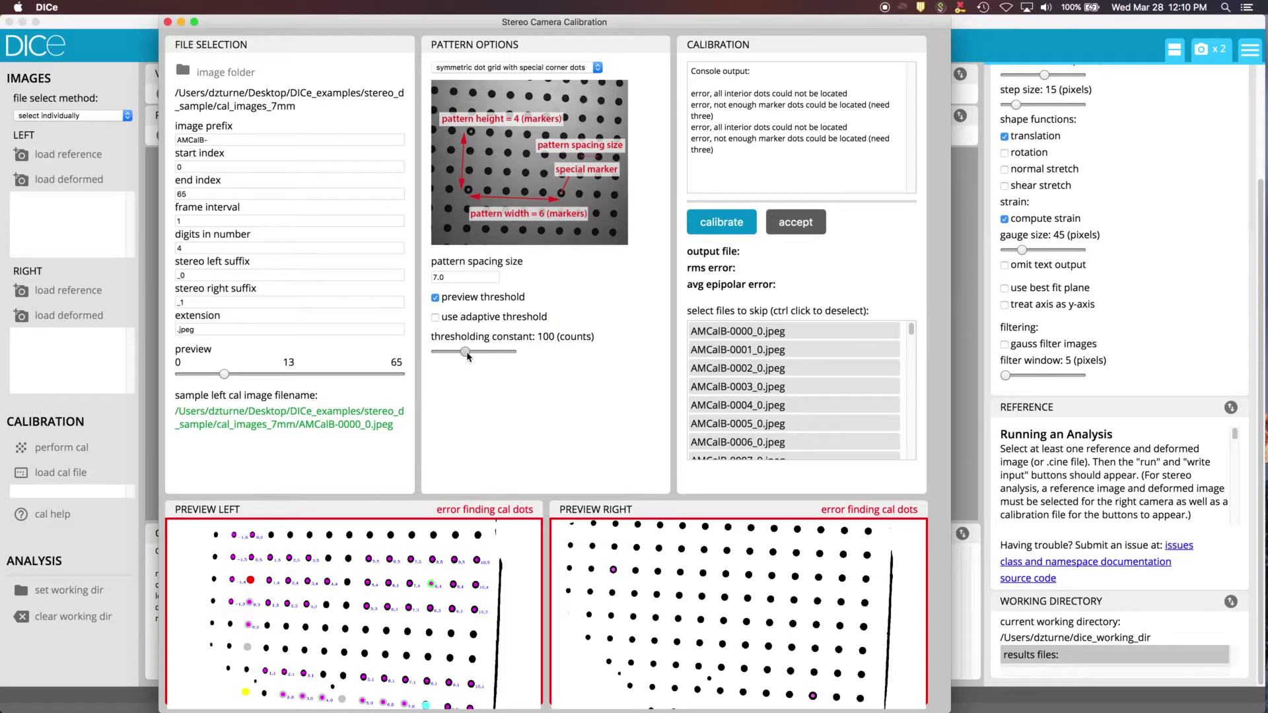
drag(468, 356, 446, 354)
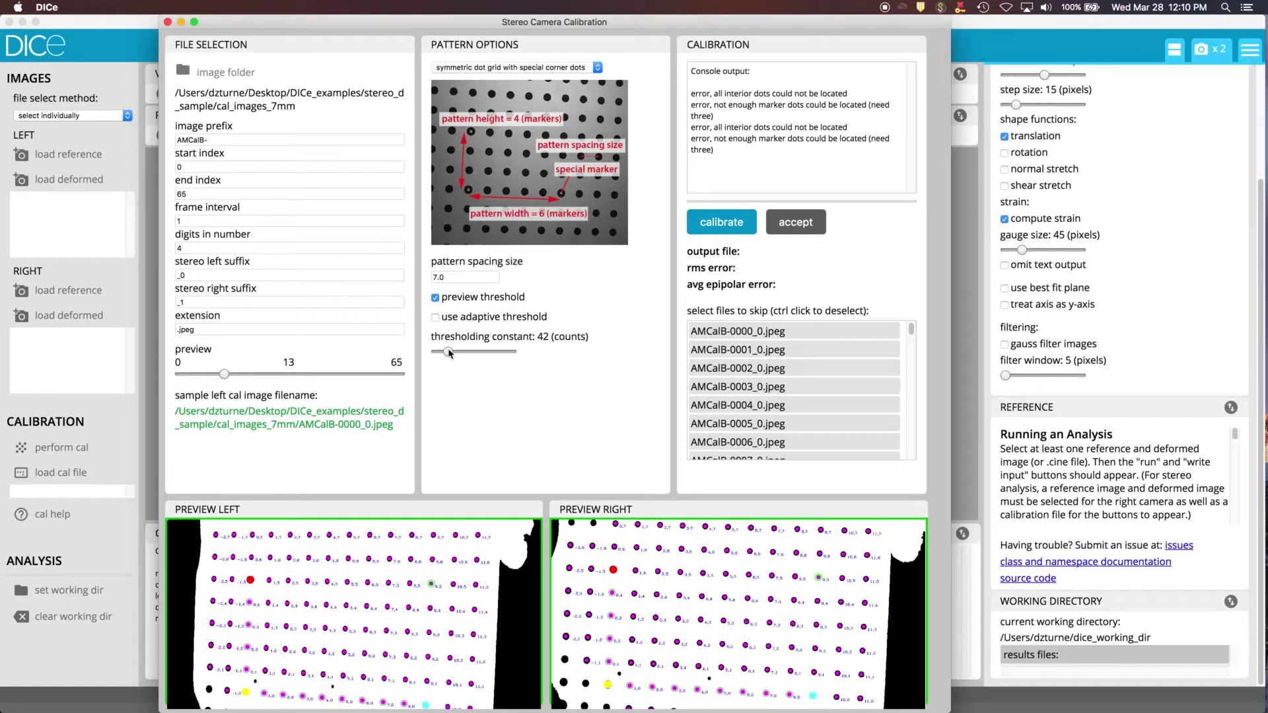
drag(448, 347, 445, 347)
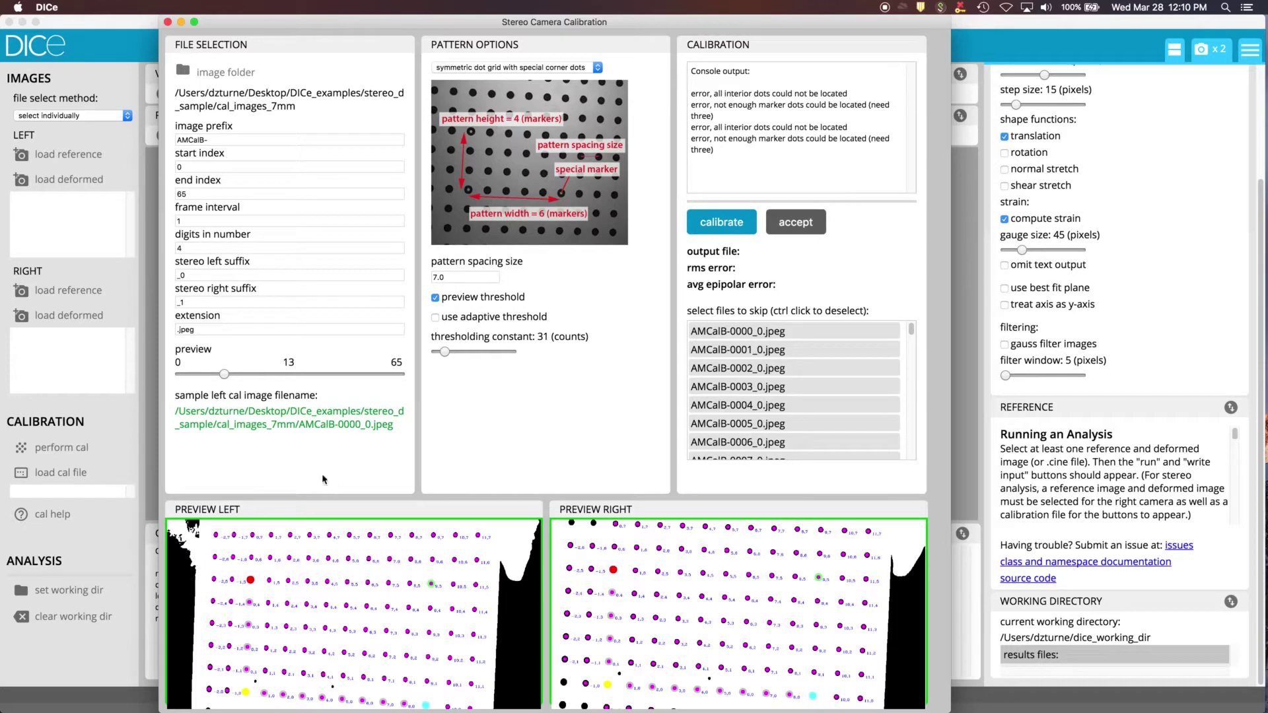
drag(224, 376, 331, 377)
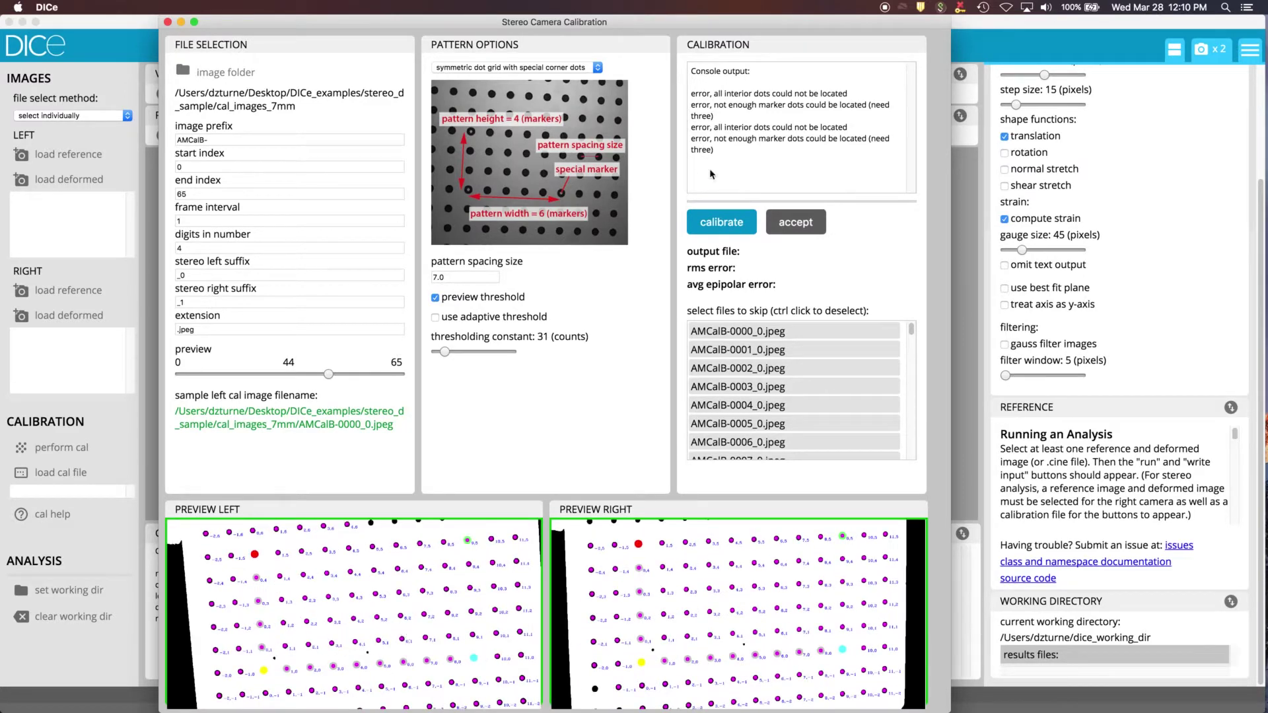
click(728, 228)
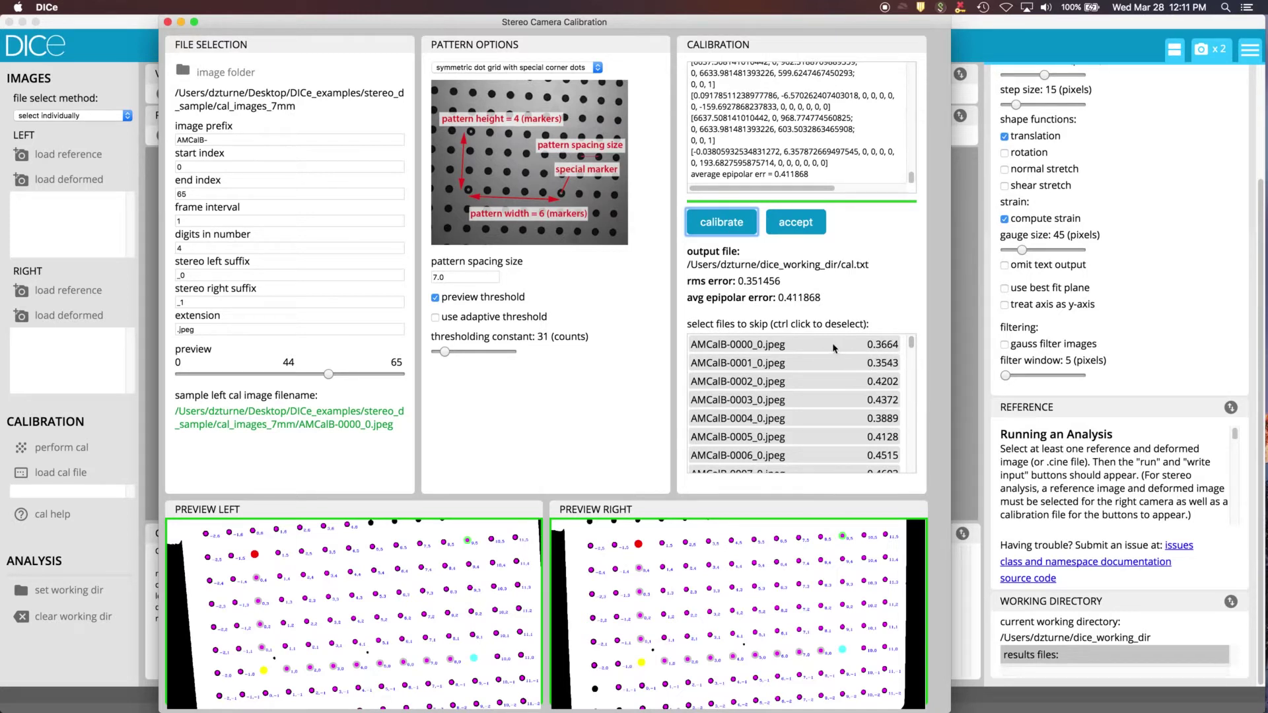
Scroll through the calibration image list to review per-image errors against the 0.351456 rms.
scroll(832, 343, down, 2)
scroll(836, 358, down, 10)
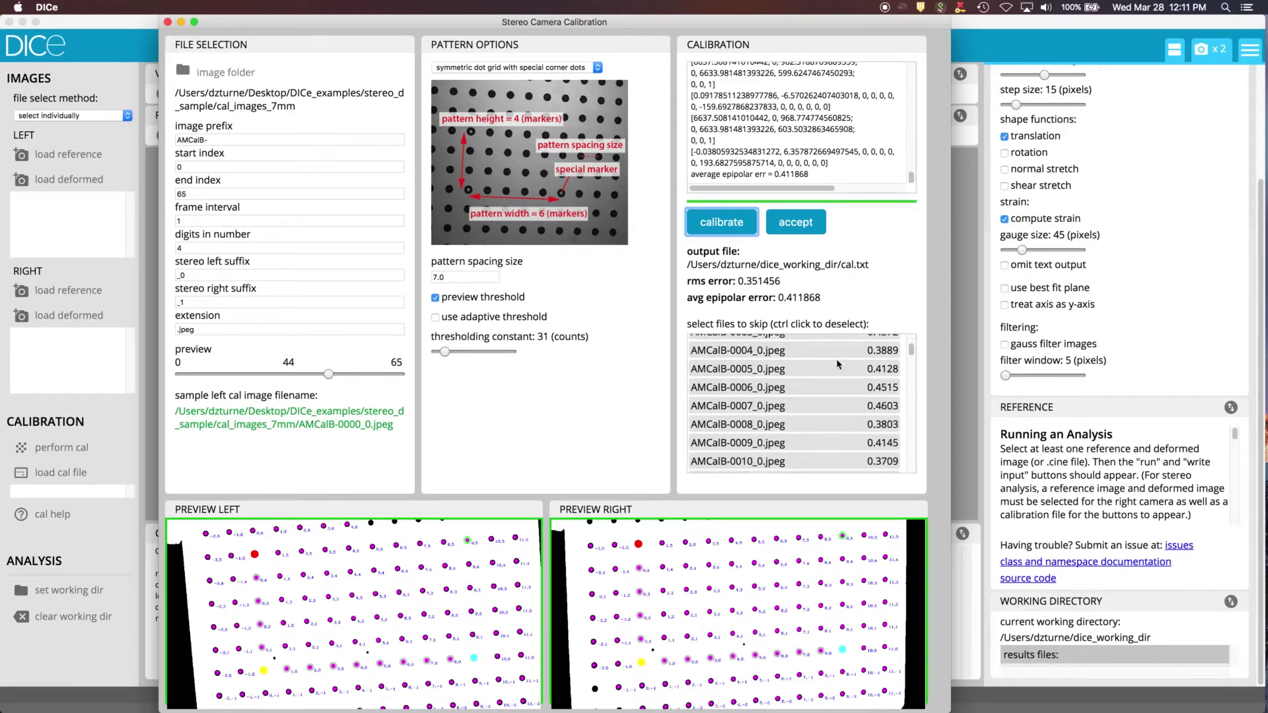
scroll(839, 362, up, 4)
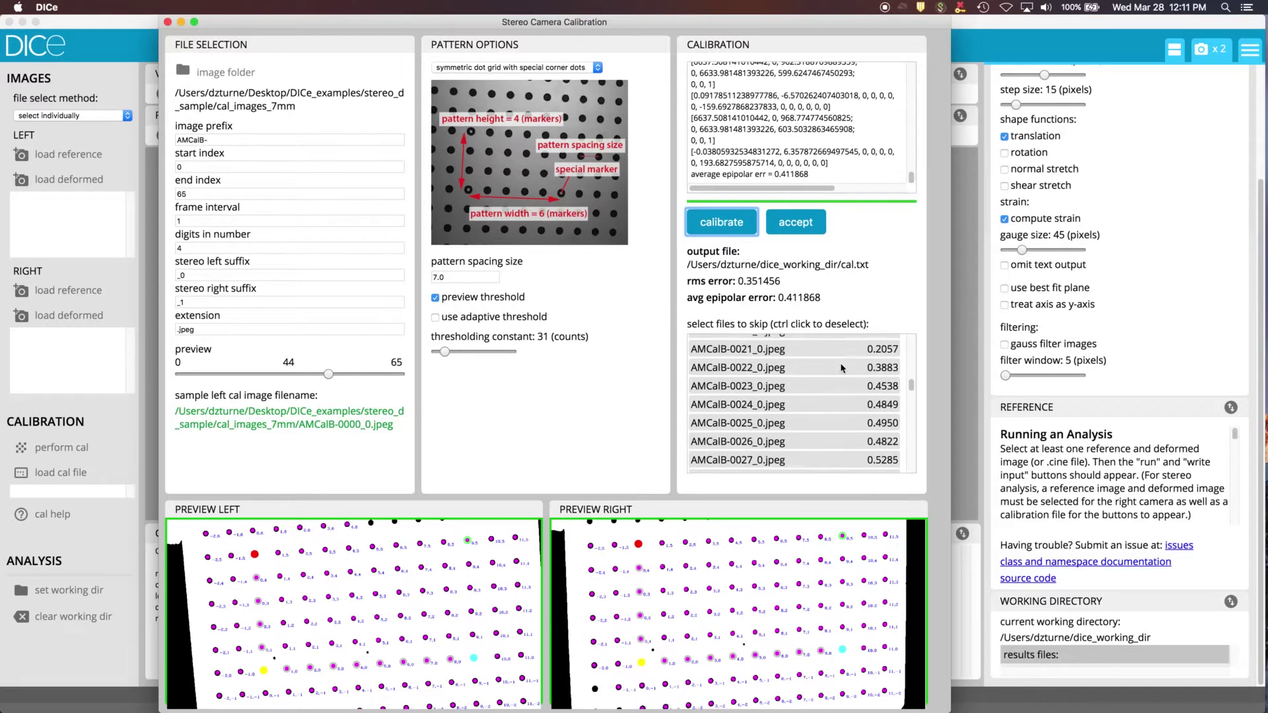
scroll(842, 368, down, 6)
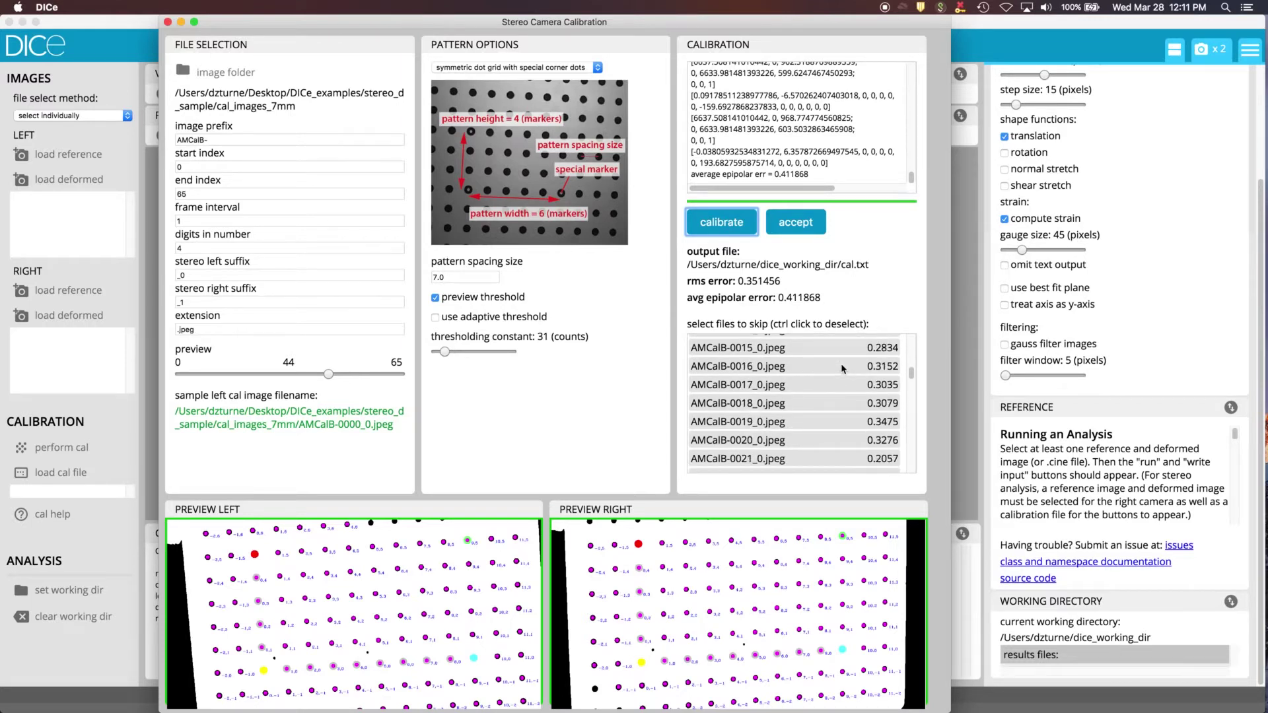
scroll(843, 368, down, 2)
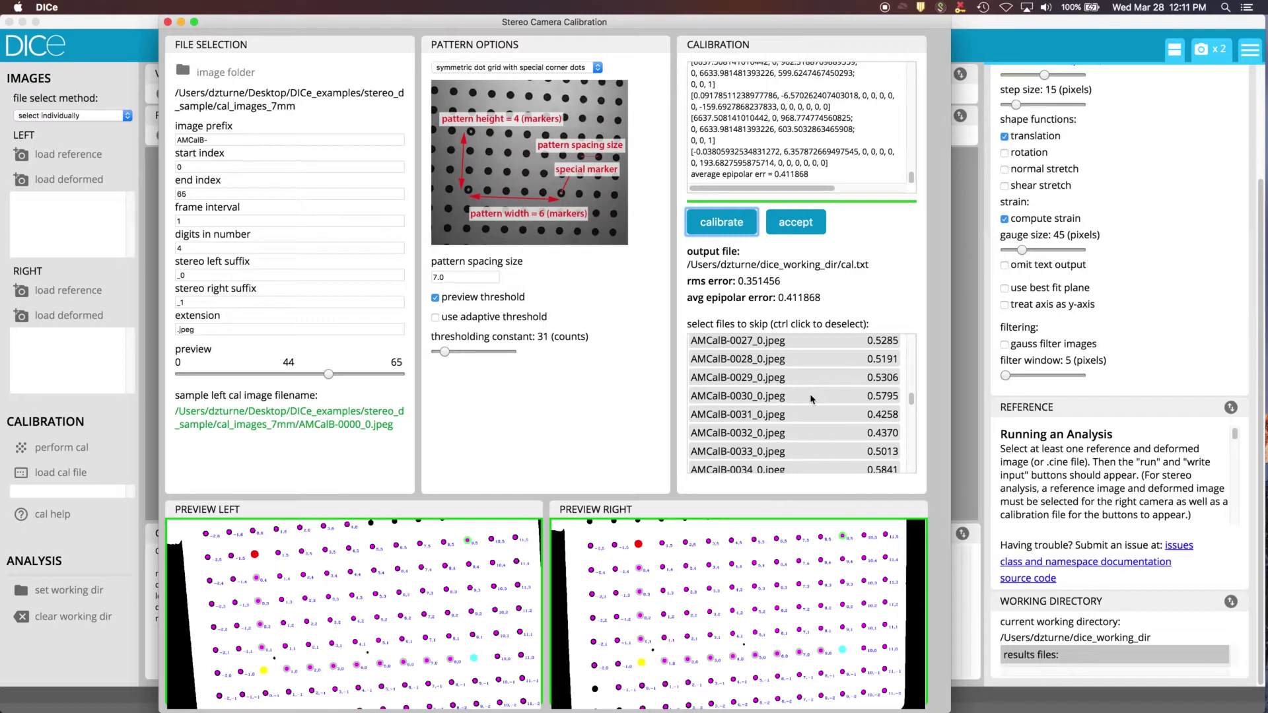
Mark calibration images AMCalB-0030, AMCalB-0041 and the failed AMCalB-0047 to be skipped.
click(811, 396)
scroll(811, 396, down, 10)
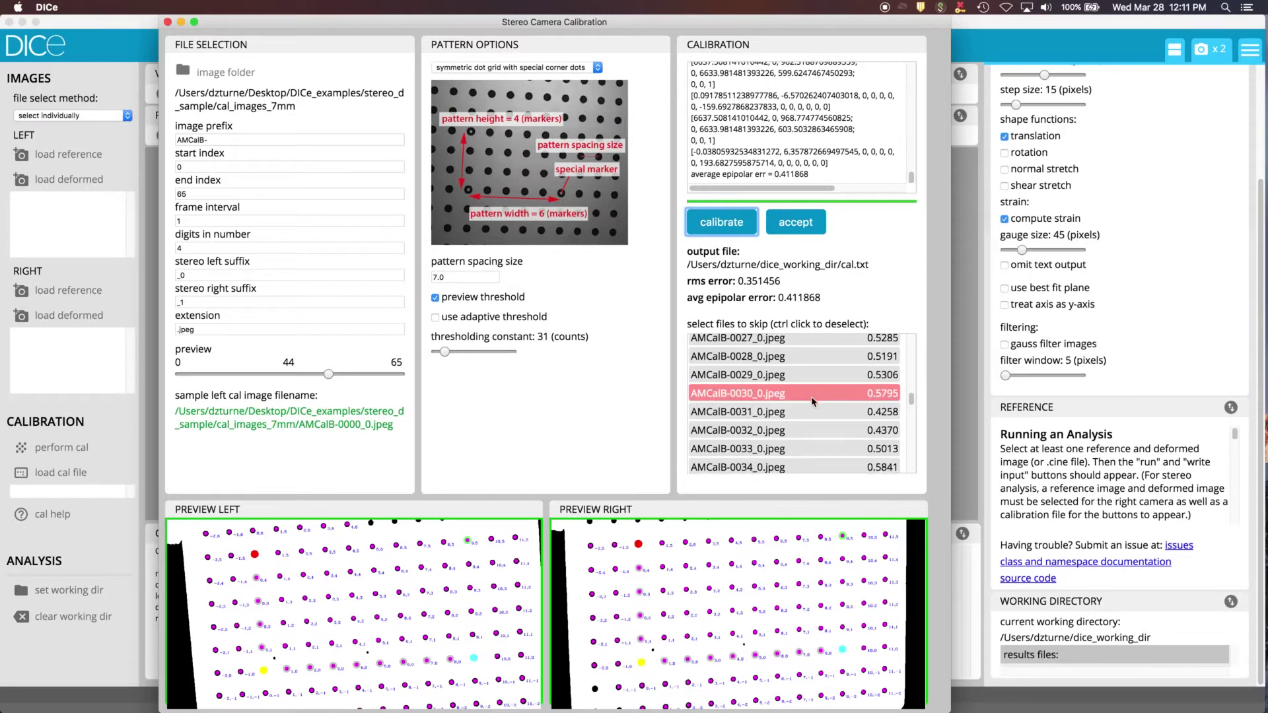
scroll(813, 402, down, 2)
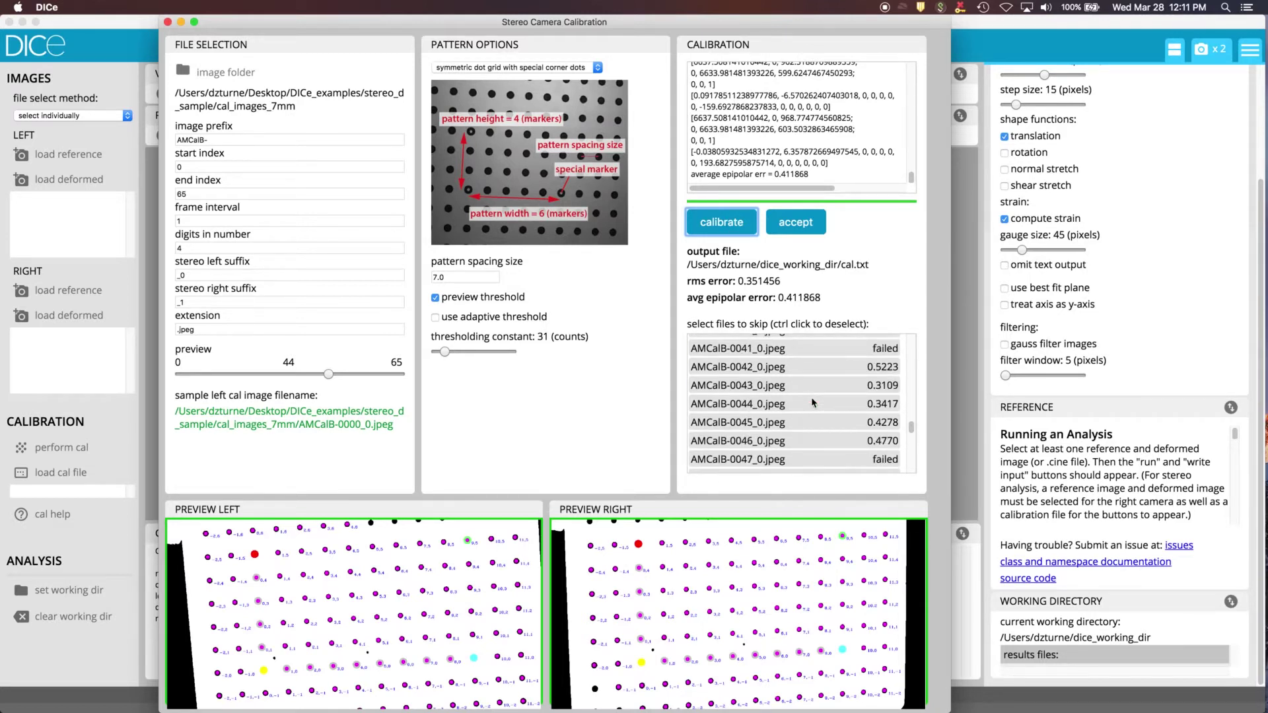
scroll(811, 398, up, 1)
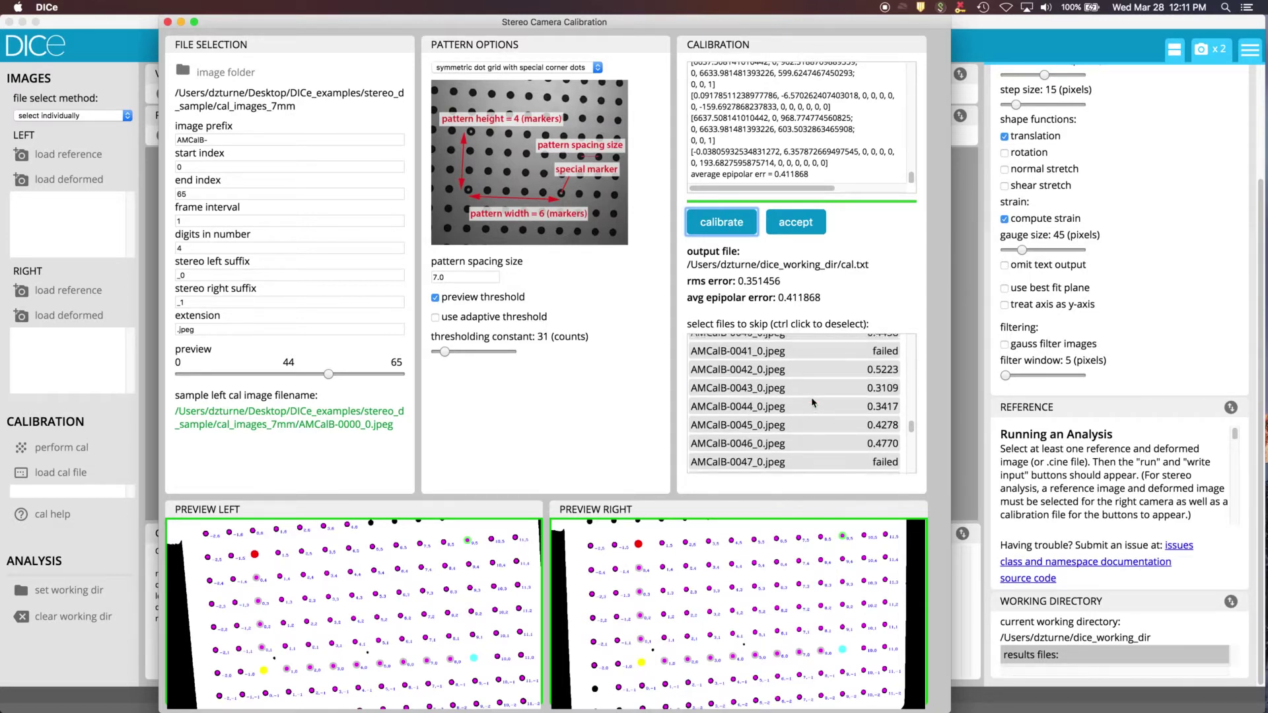
click(805, 355)
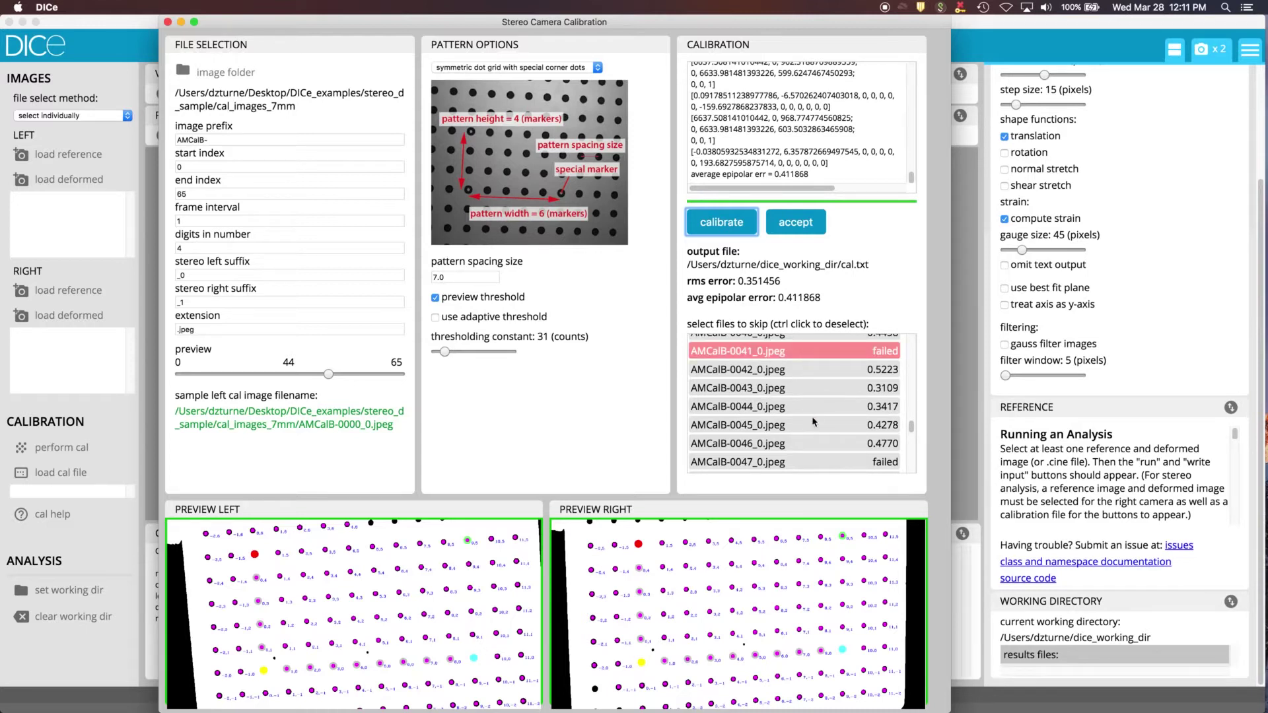
click(822, 461)
Review the skip list and mark AMCalB-0041_0.jpeg as skipped again.
scroll(823, 429, down, 1)
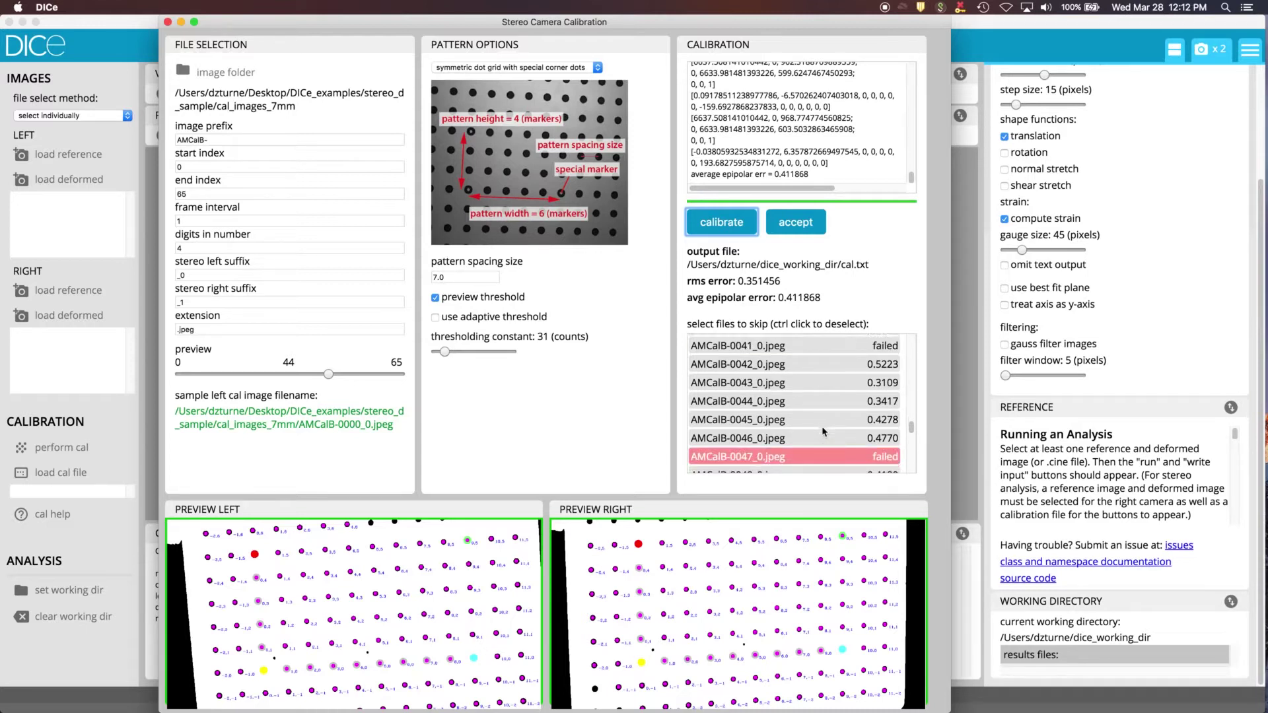
scroll(823, 432, down, 10)
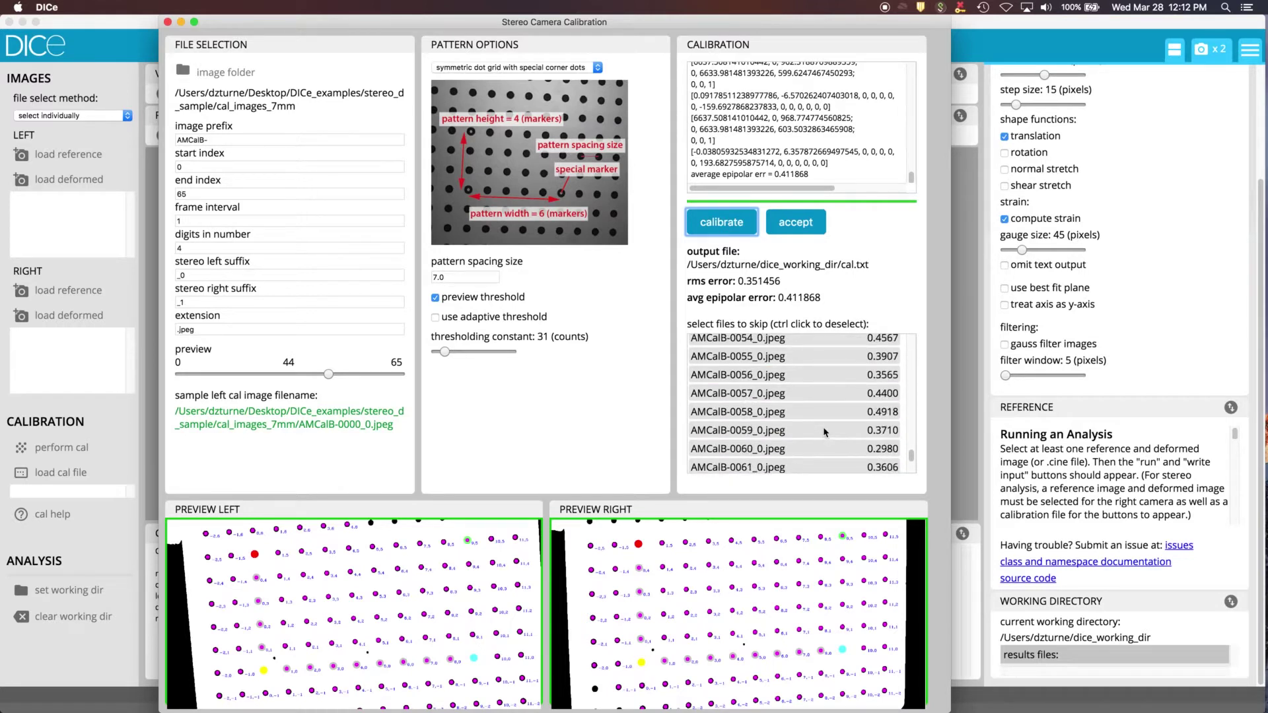
scroll(823, 427, up, 12)
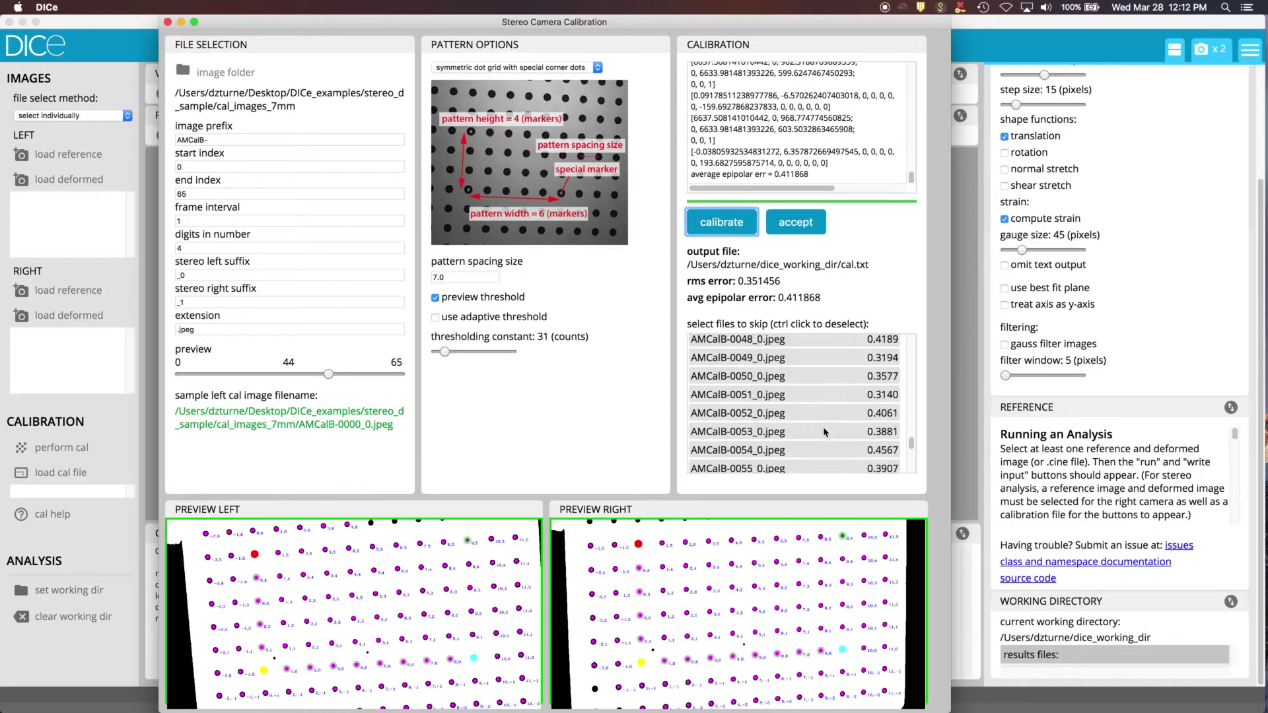
scroll(821, 426, down, 3)
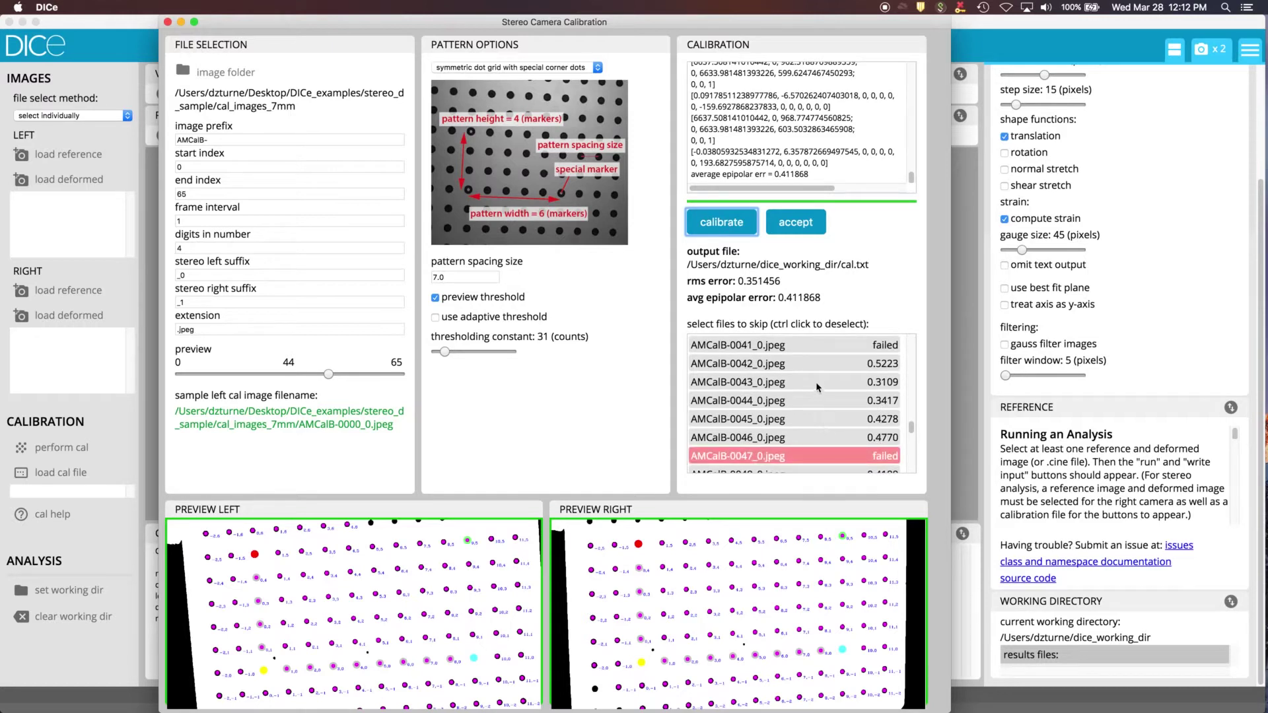
click(809, 346)
scroll(822, 395, up, 11)
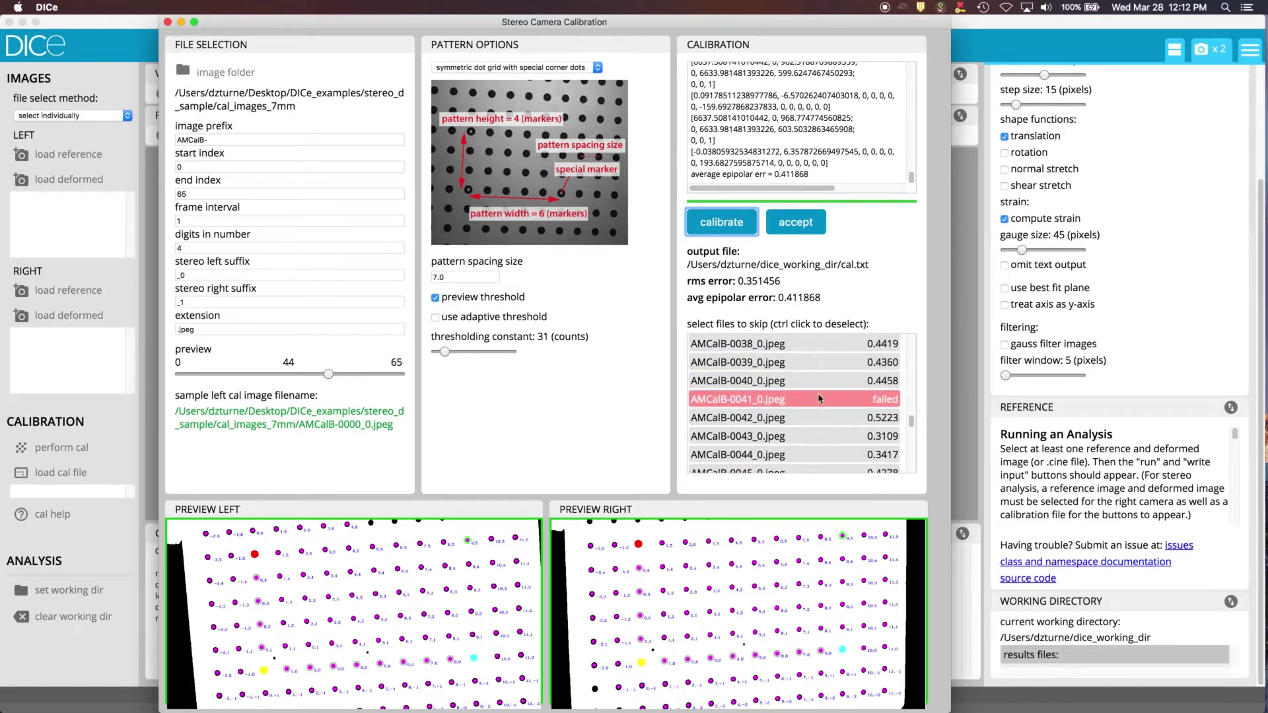
scroll(818, 393, down, 8)
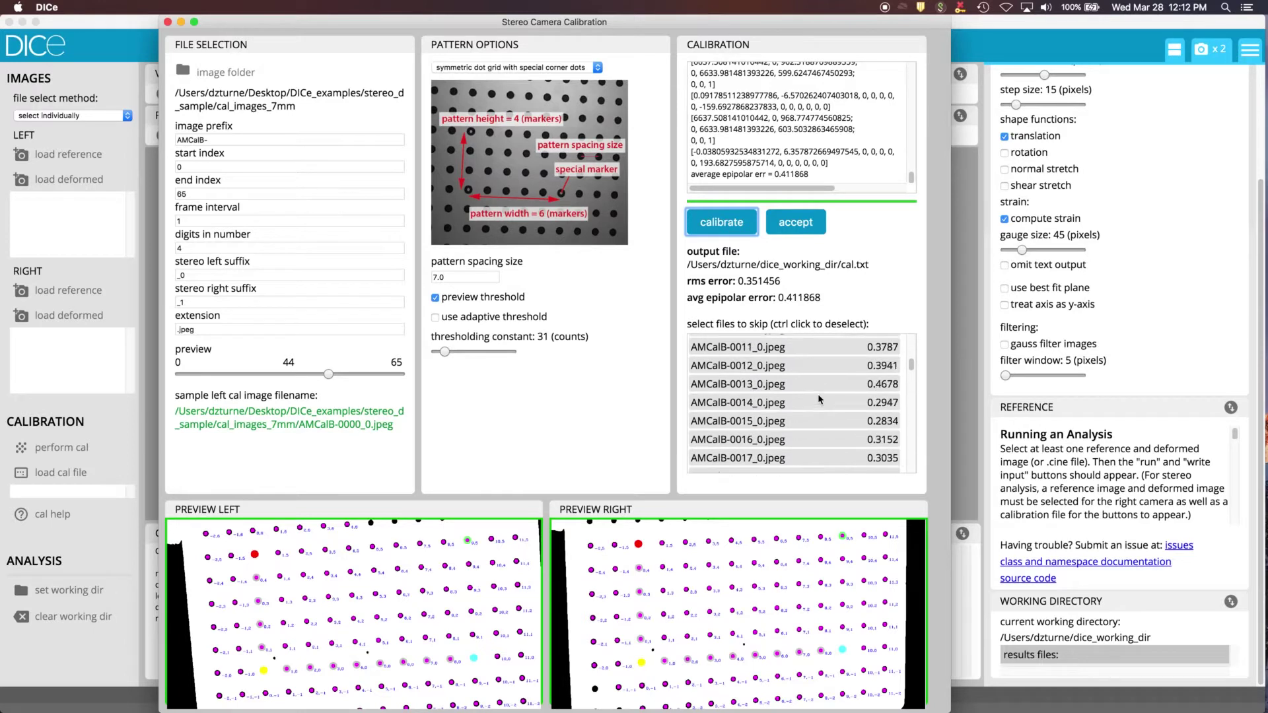
scroll(818, 394, down, 6)
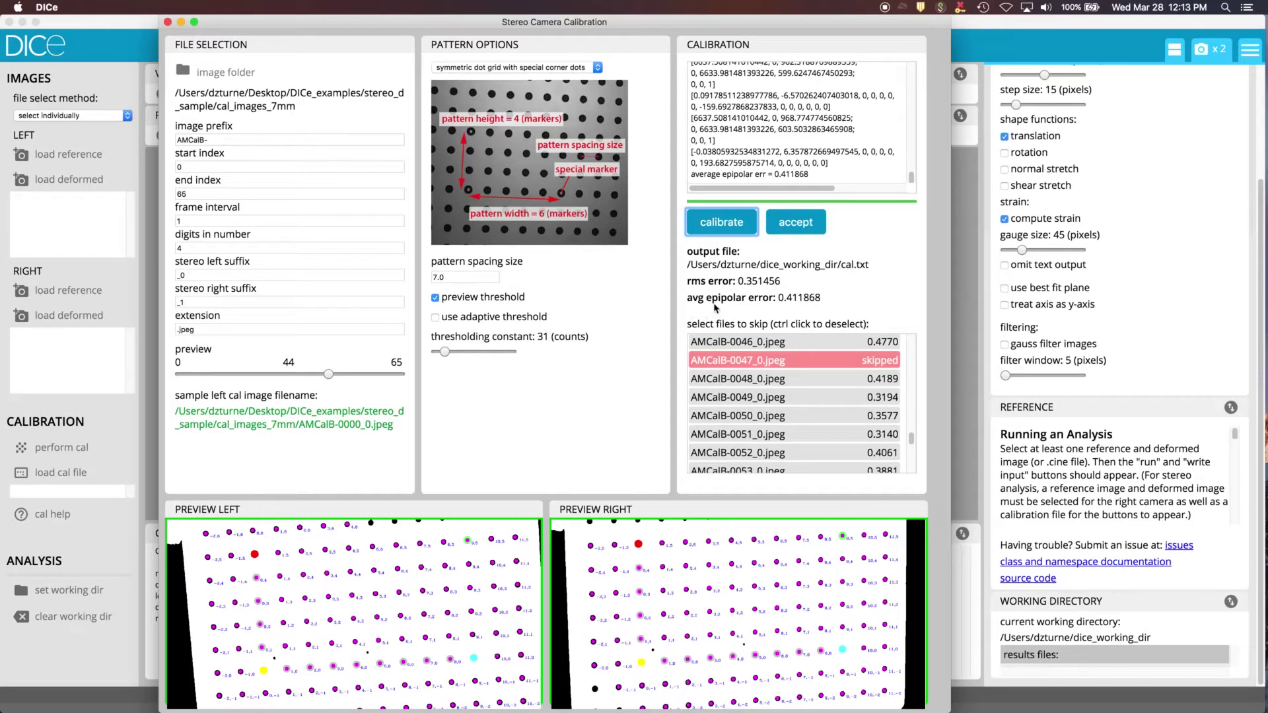
Accept the calibration as cal.txt and load GT4-0110_0.tif as the left reference image.
click(795, 224)
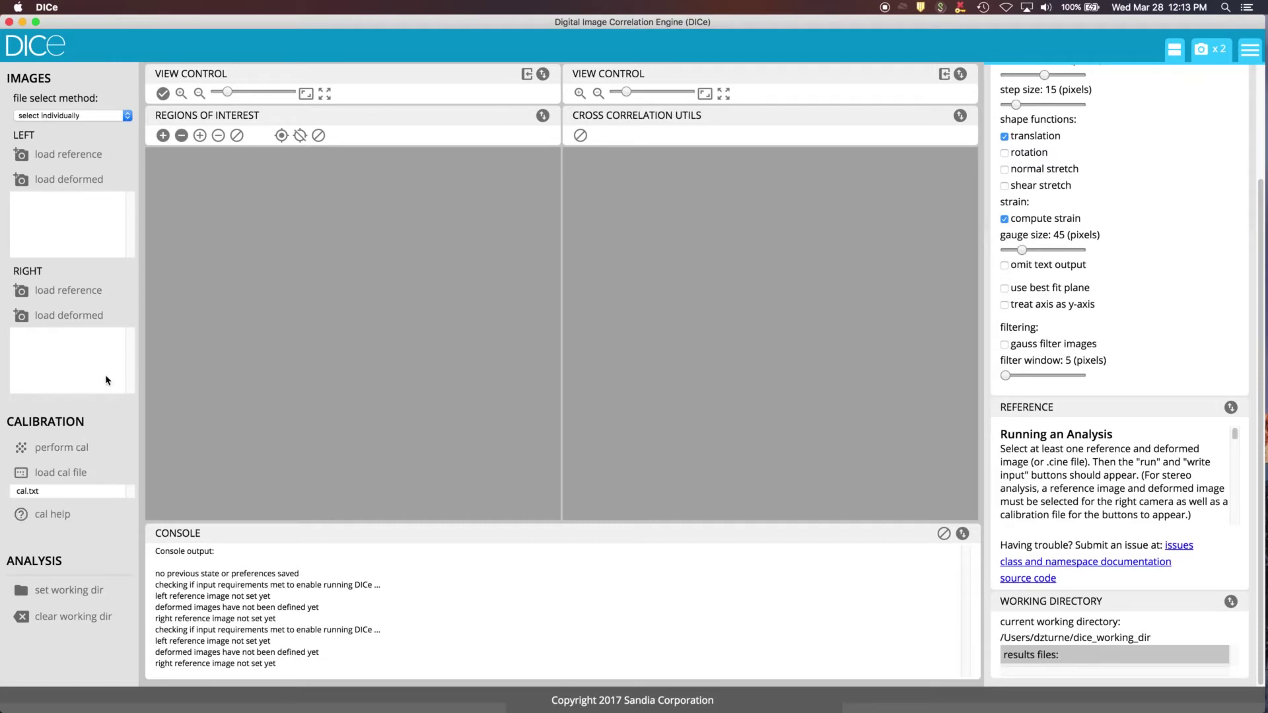
click(68, 157)
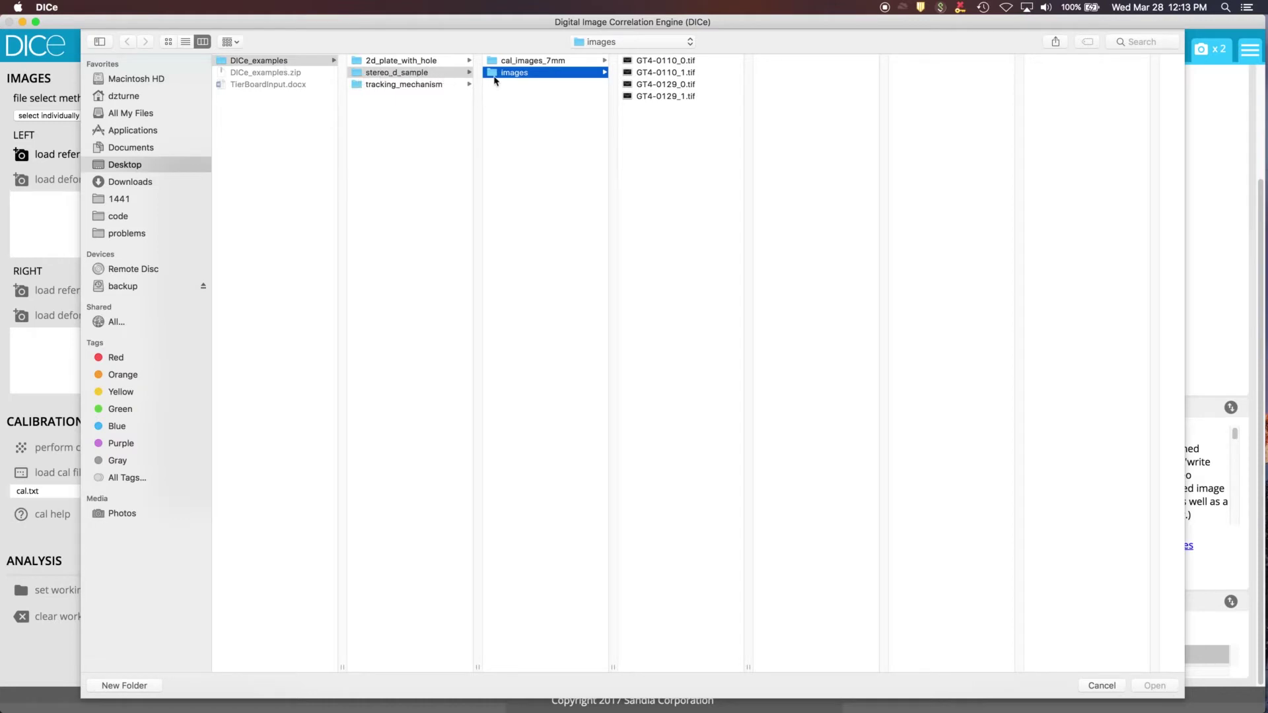
click(670, 61)
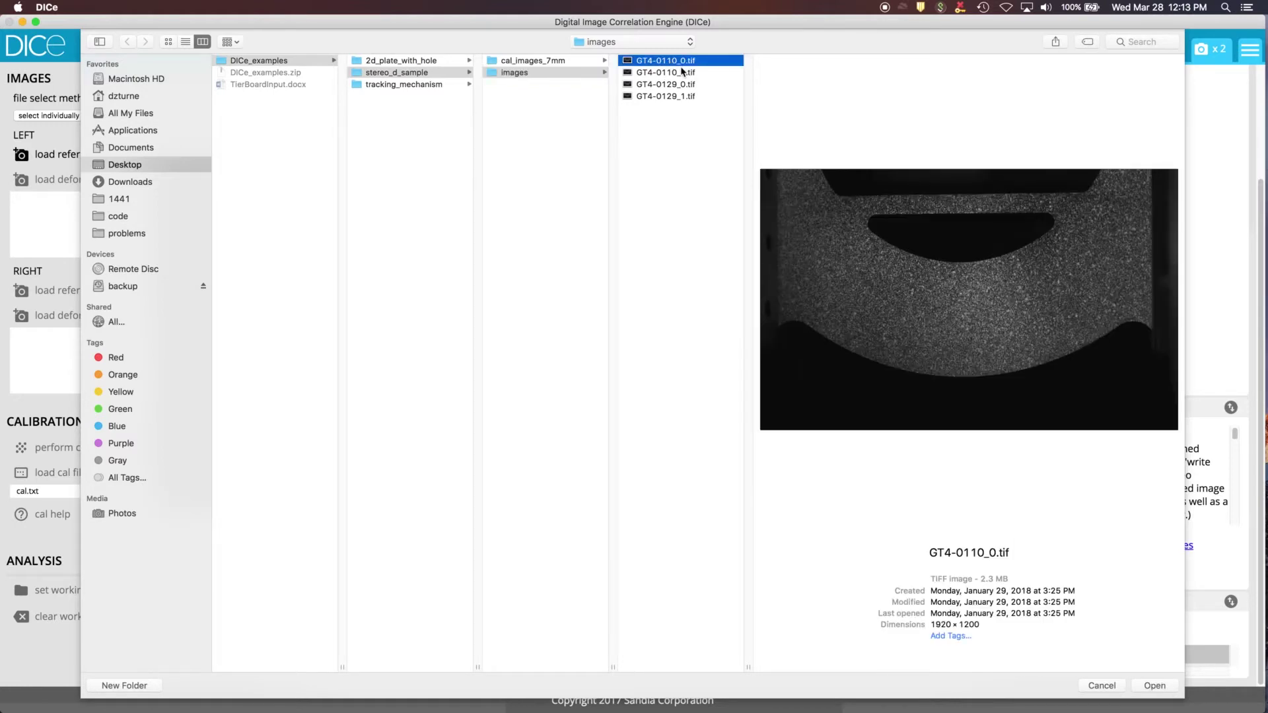
click(1153, 687)
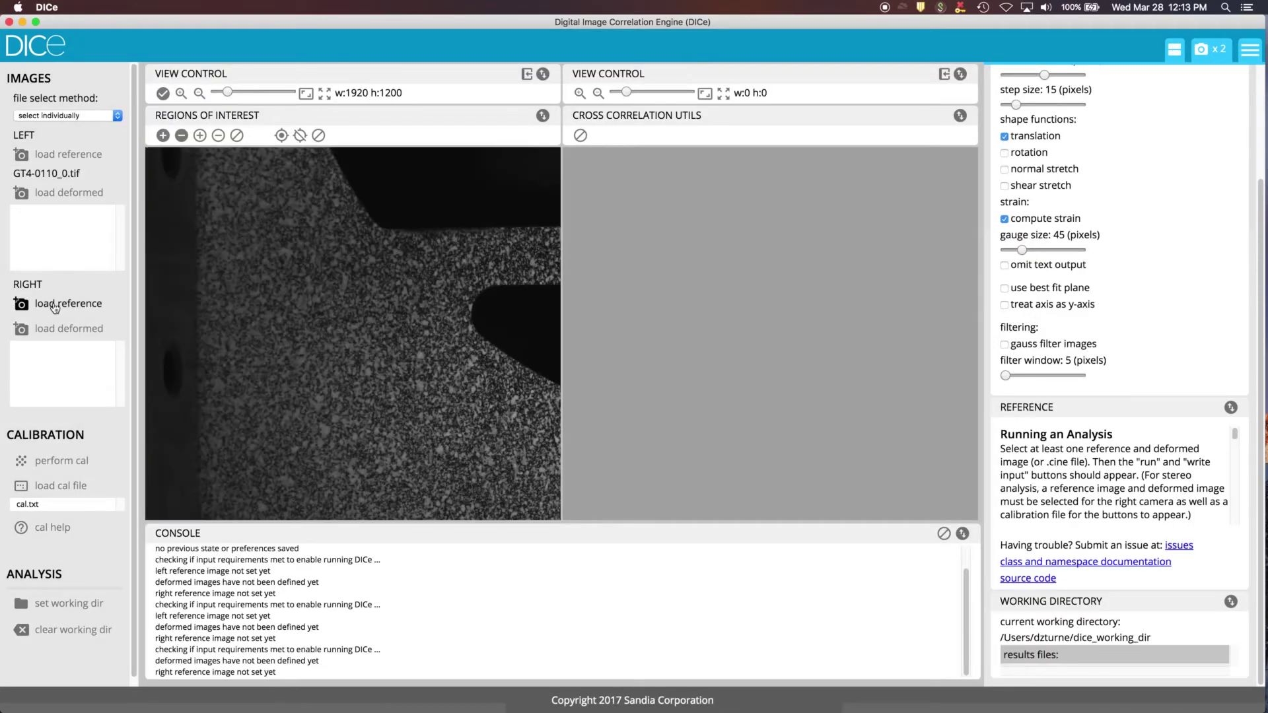
Load GT4-0110_1.tif as the right camera's reference image.
click(55, 305)
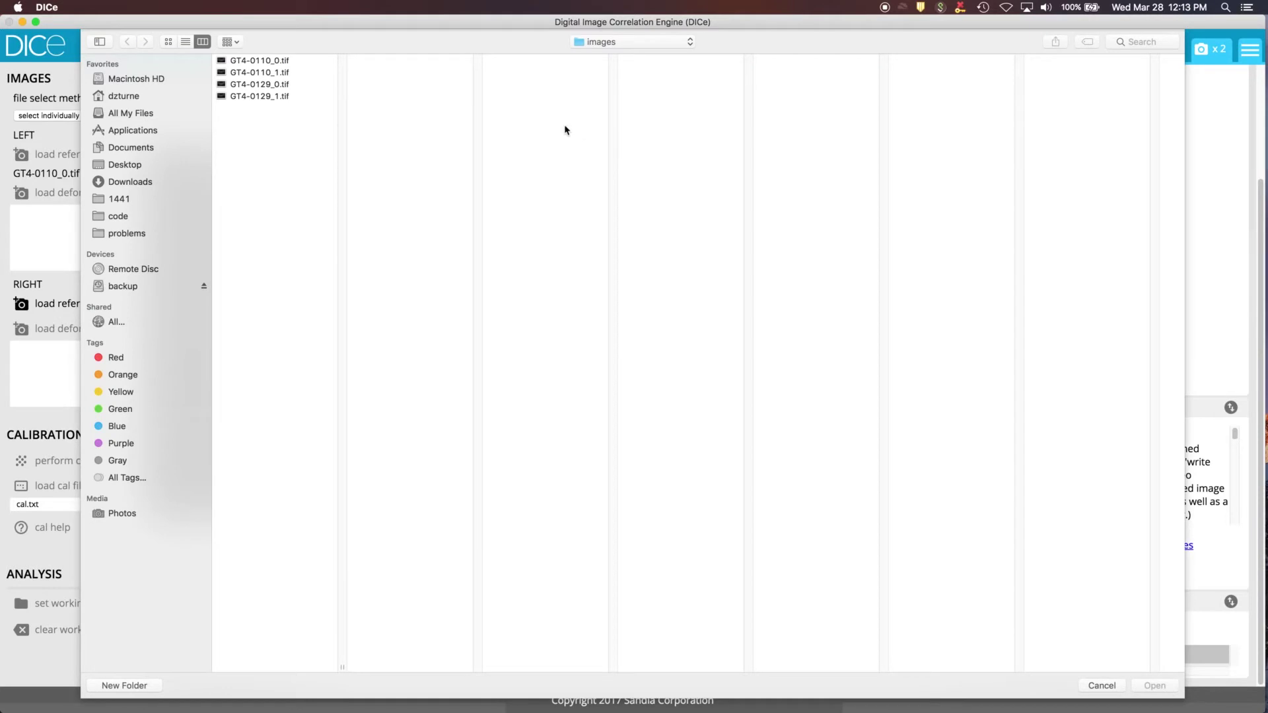
click(270, 73)
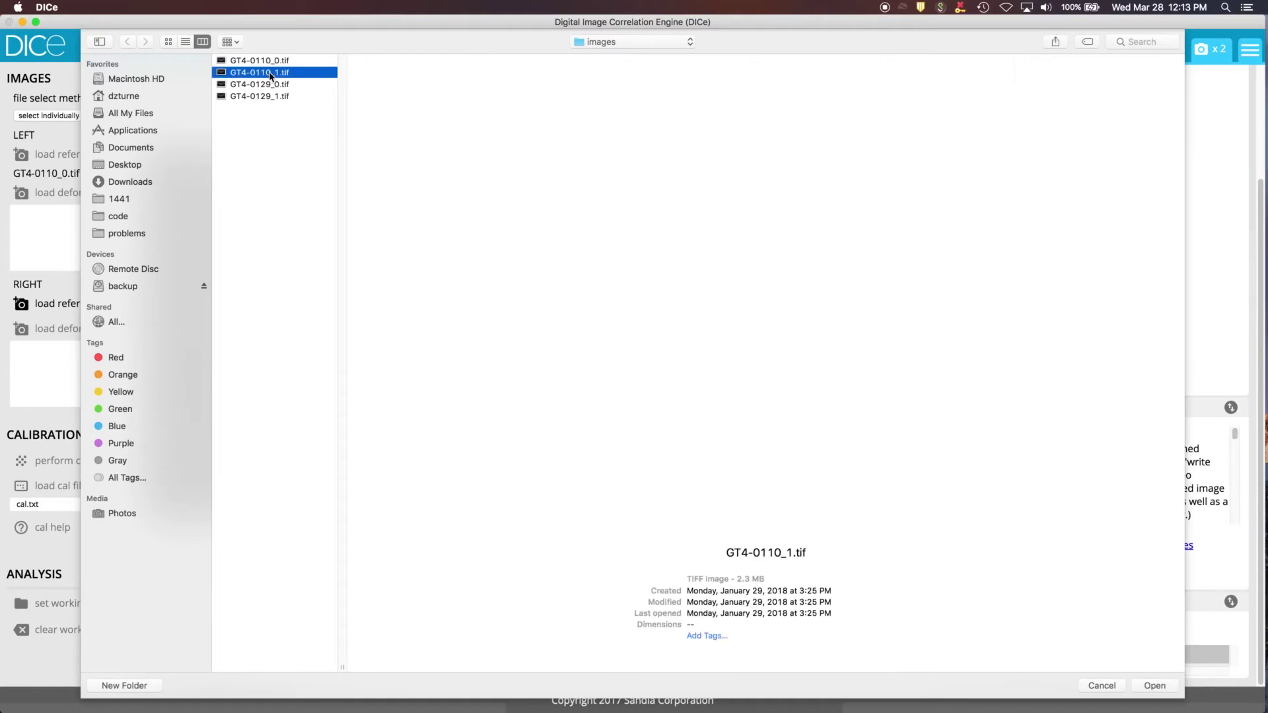
click(1155, 687)
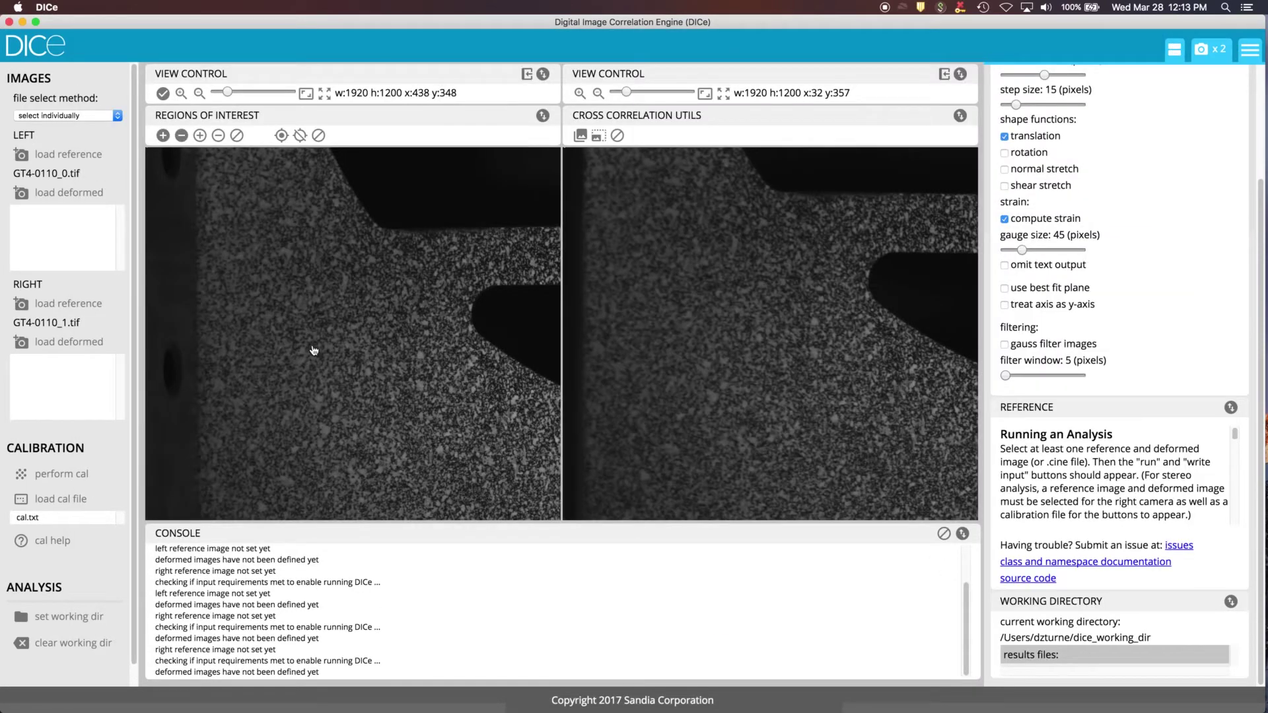
drag(311, 345, 86, 210)
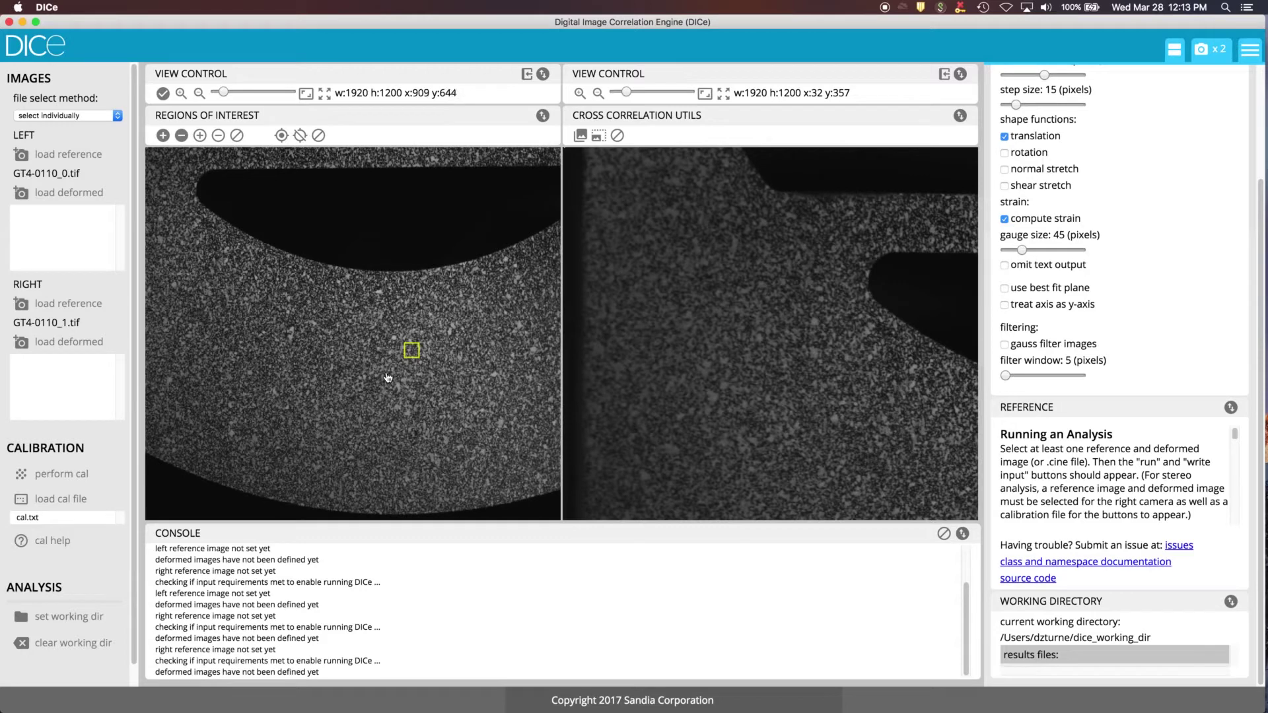
Place the yellow subset square on the curved specimen band in the left view and update the analysis setup.
scroll(406, 365, up, 2)
scroll(423, 364, up, 5)
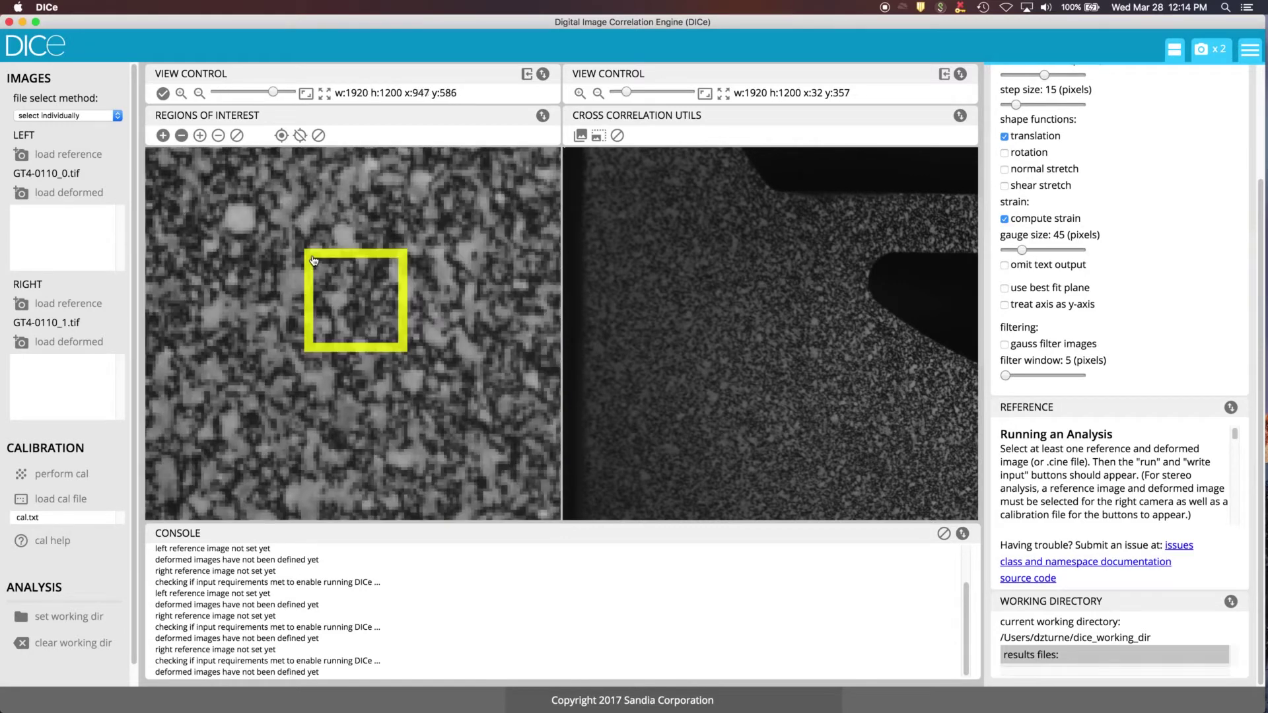
drag(313, 260, 366, 241)
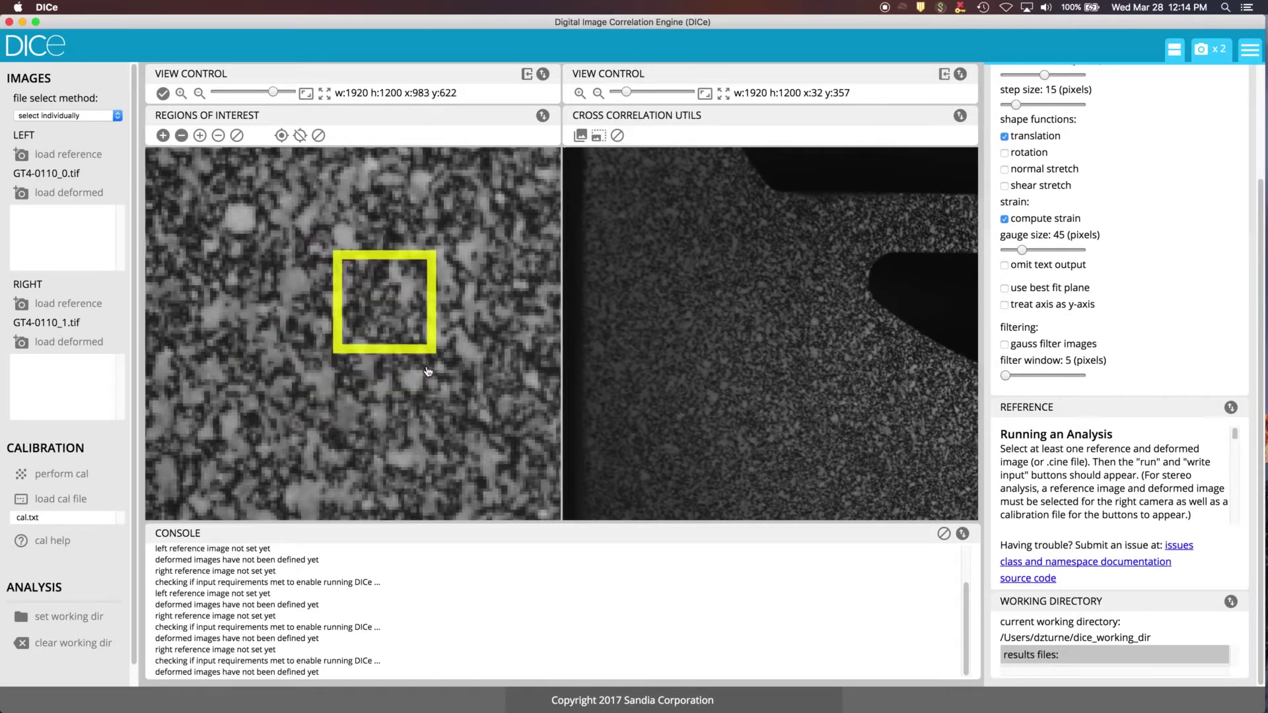
scroll(423, 369, down, 5)
scroll(428, 371, down, 3)
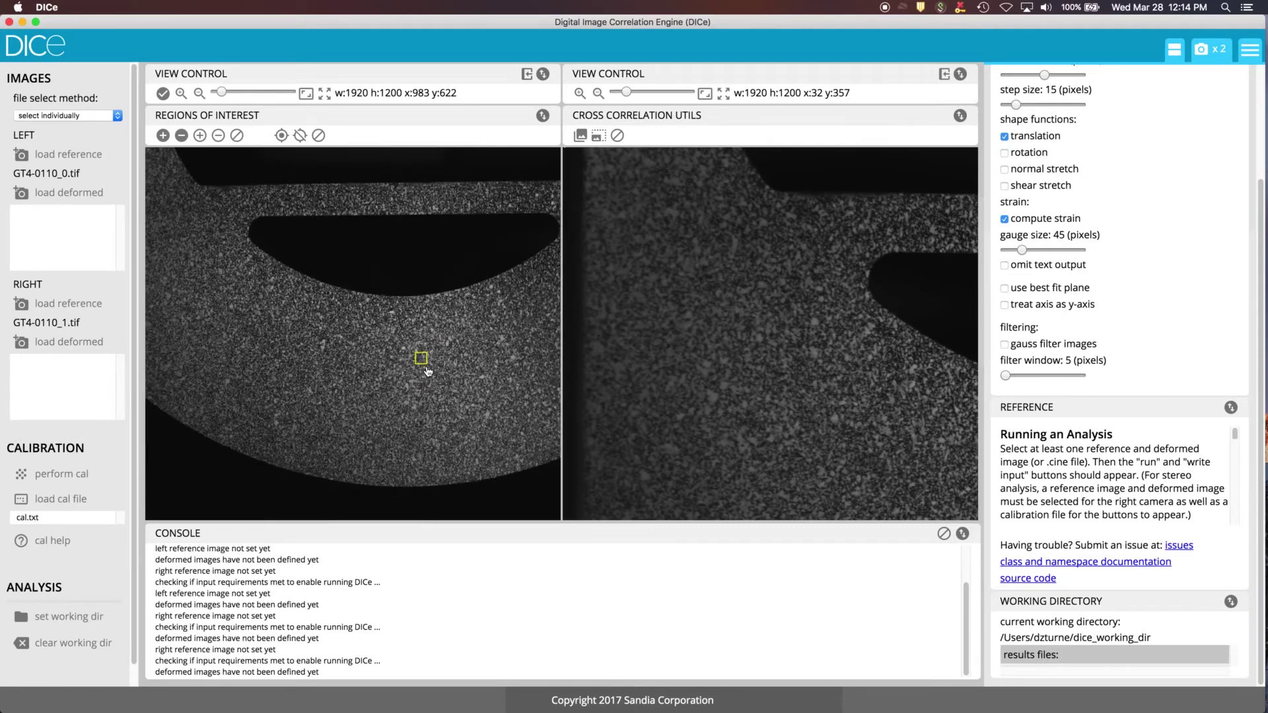
drag(428, 371, 375, 337)
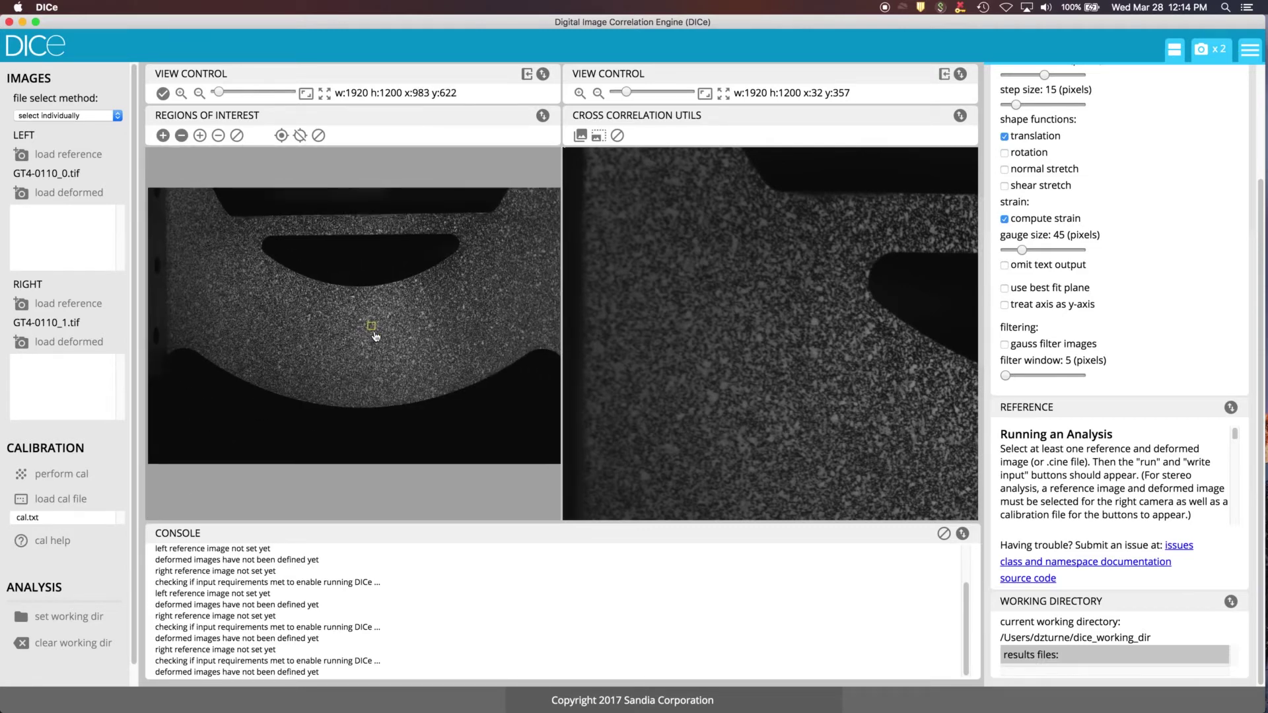
click(163, 94)
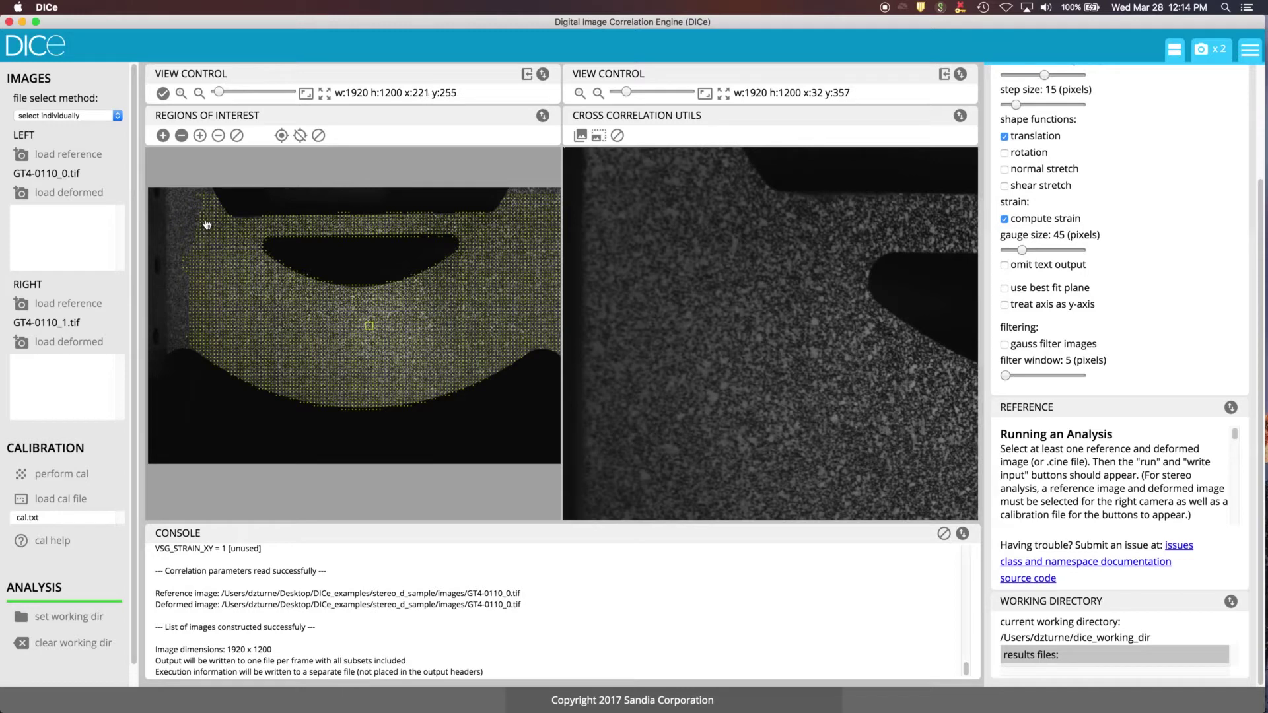
Draw a five-sided included region over the specimen band and preview its subset grid.
click(162, 137)
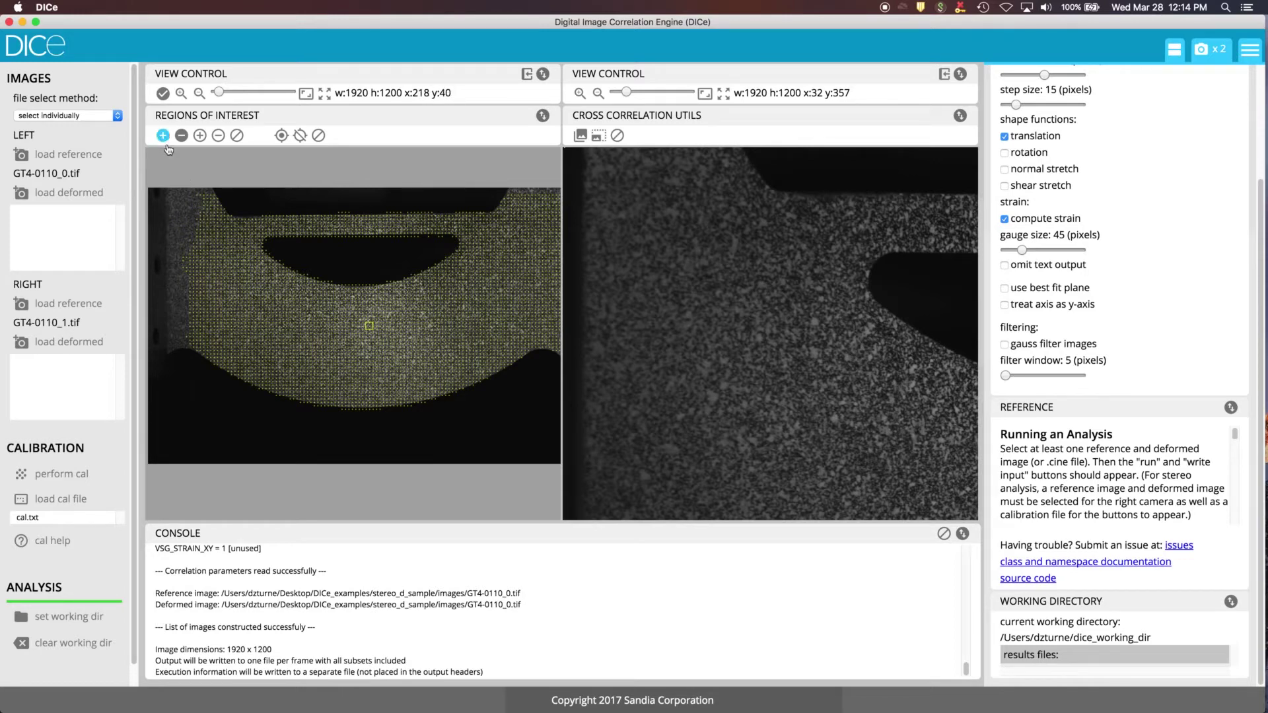
click(237, 366)
click(254, 257)
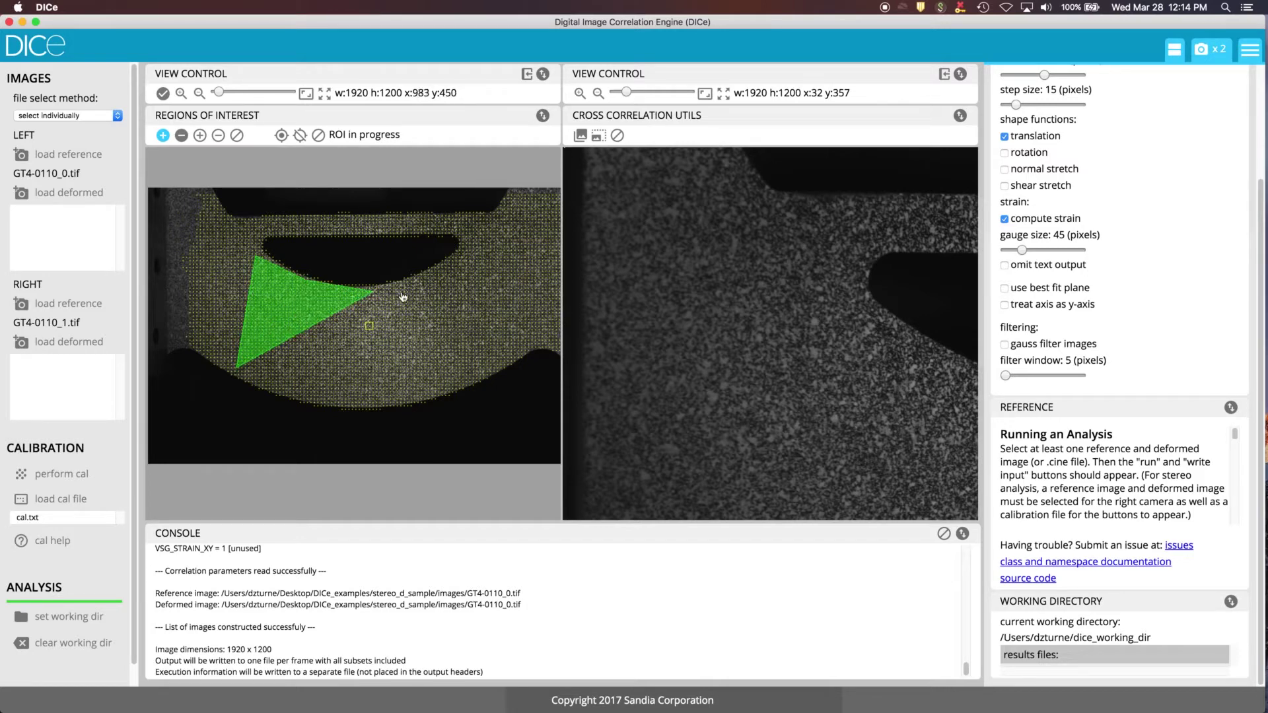
click(440, 271)
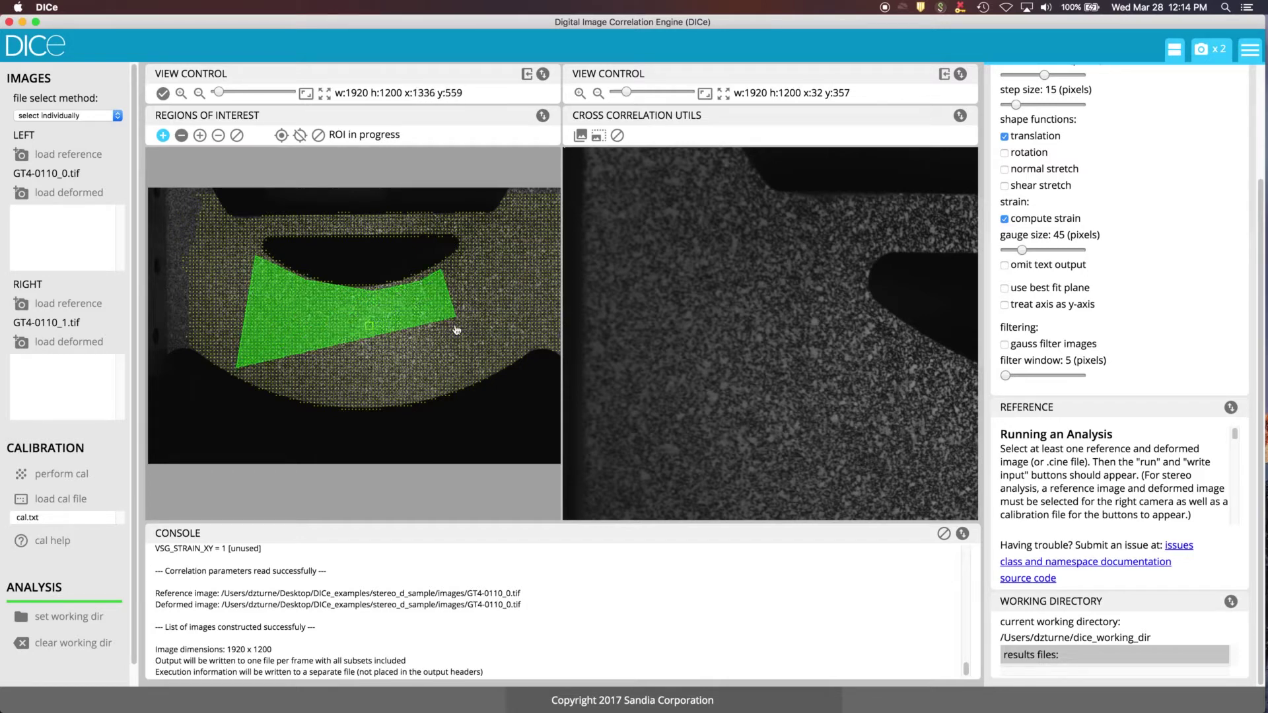
click(486, 379)
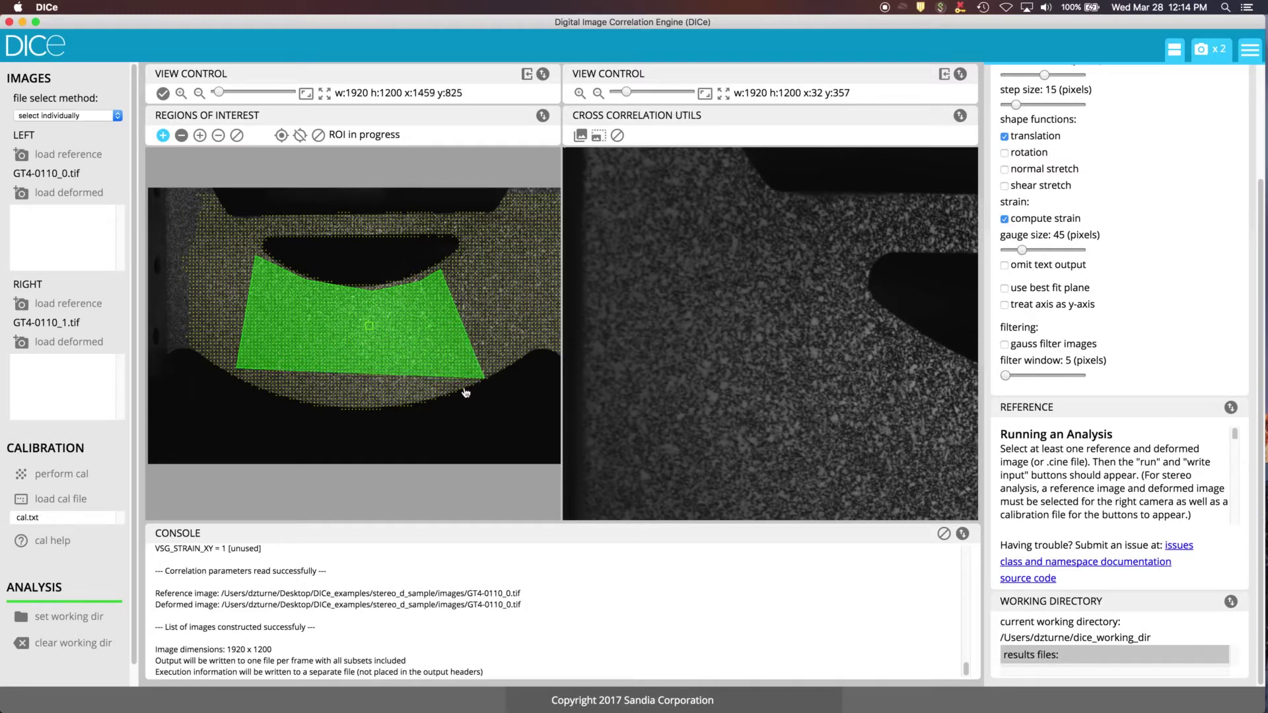
click(341, 408)
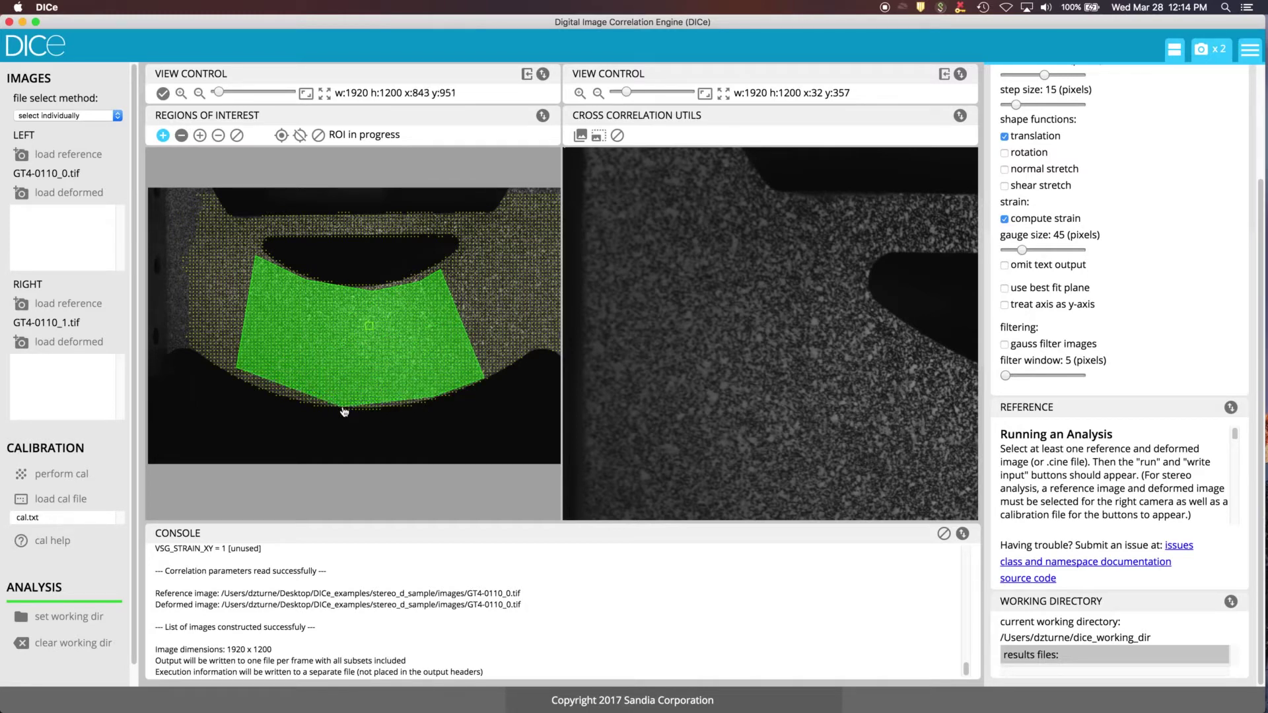
double_click(284, 399)
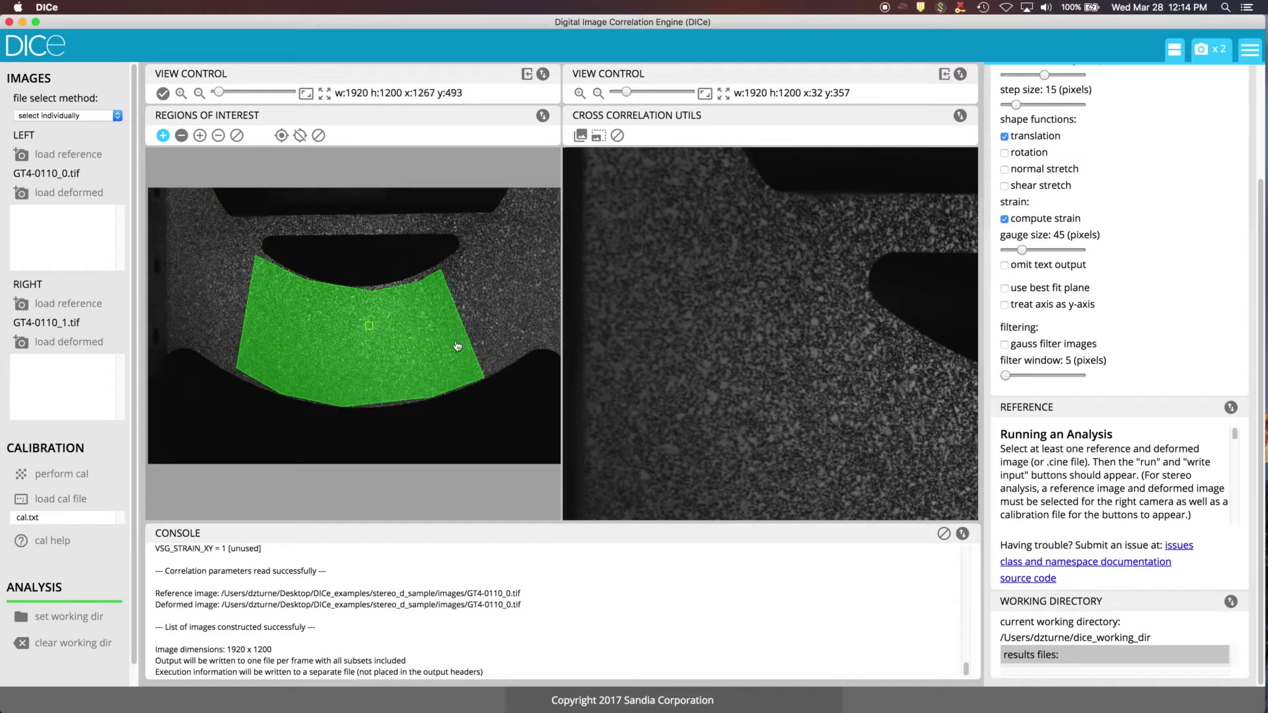
click(164, 94)
Remove all included and excluded regions, then begin choosing the left deformed image.
click(237, 137)
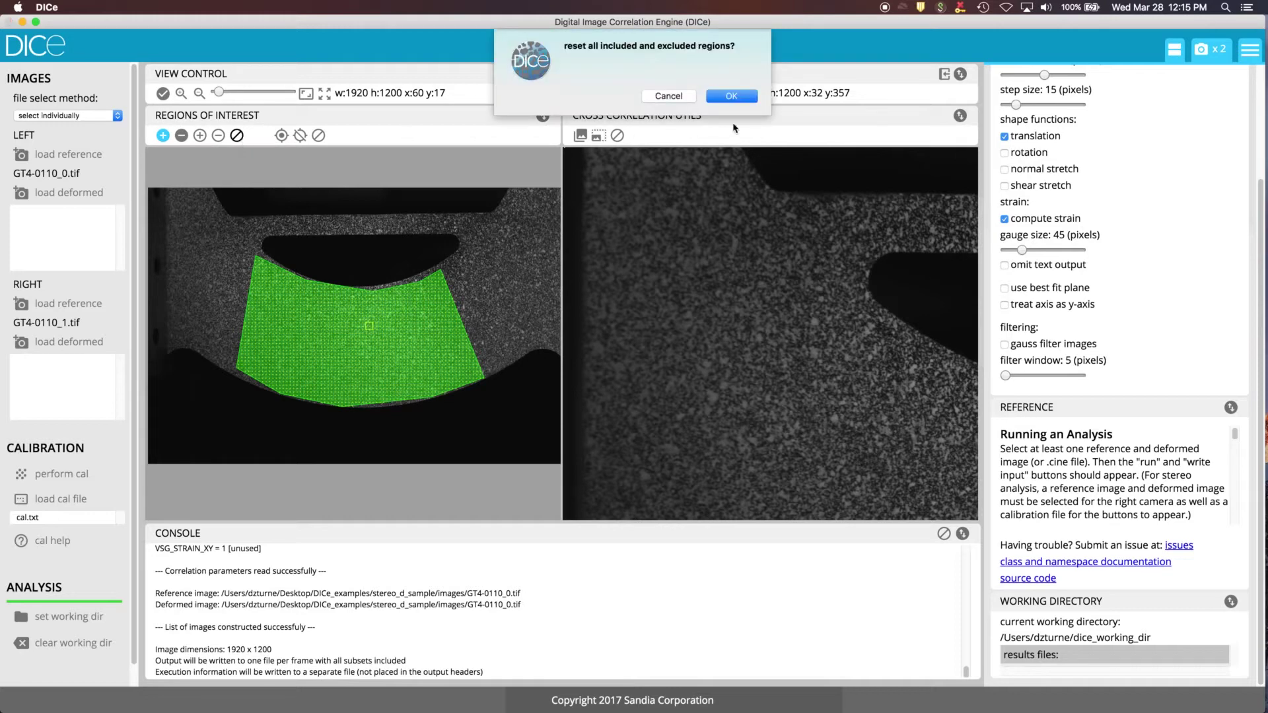
click(732, 97)
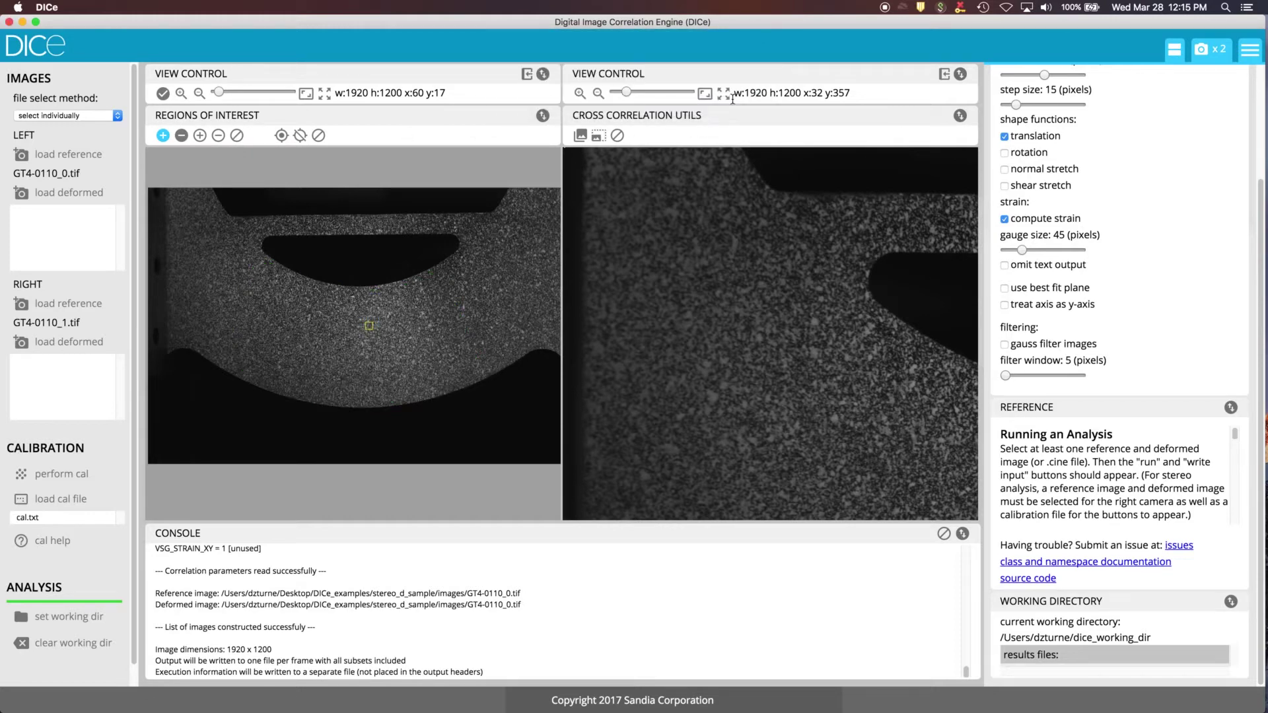
click(67, 193)
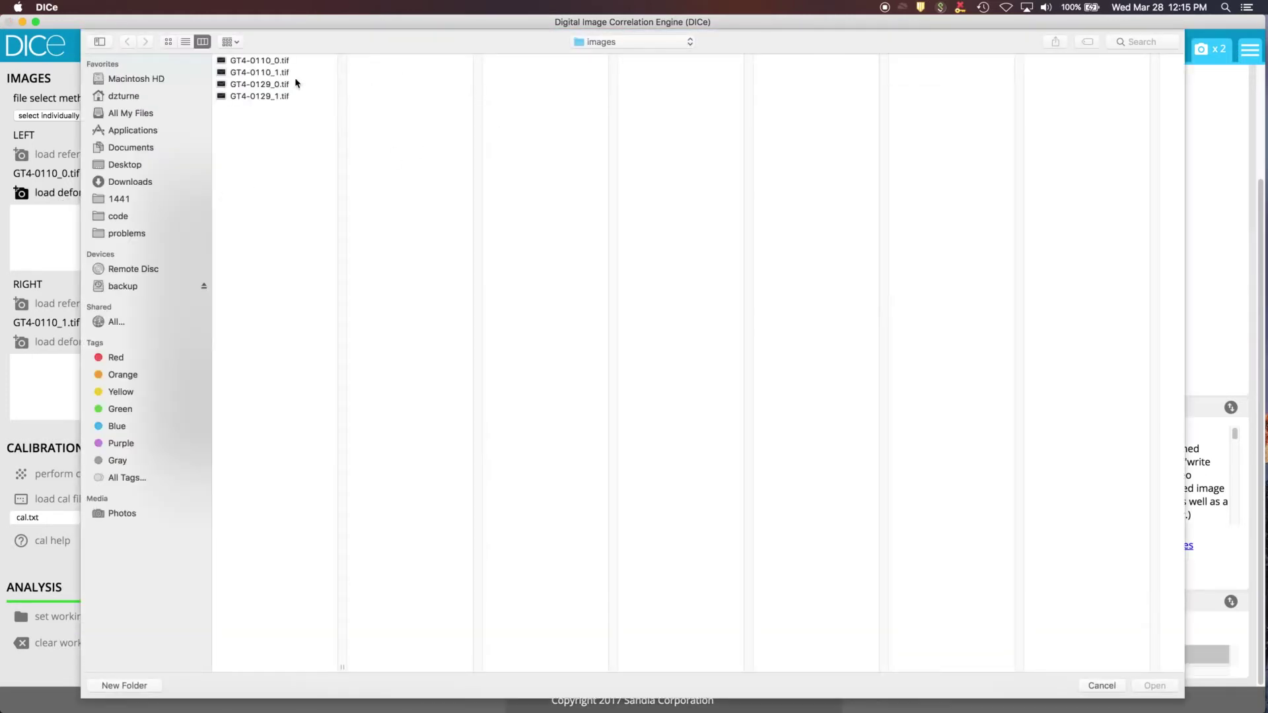
Load GT4-0129_0.tif as the left and GT4-0129_1.tif as the right deformed images, selecting individually.
click(263, 85)
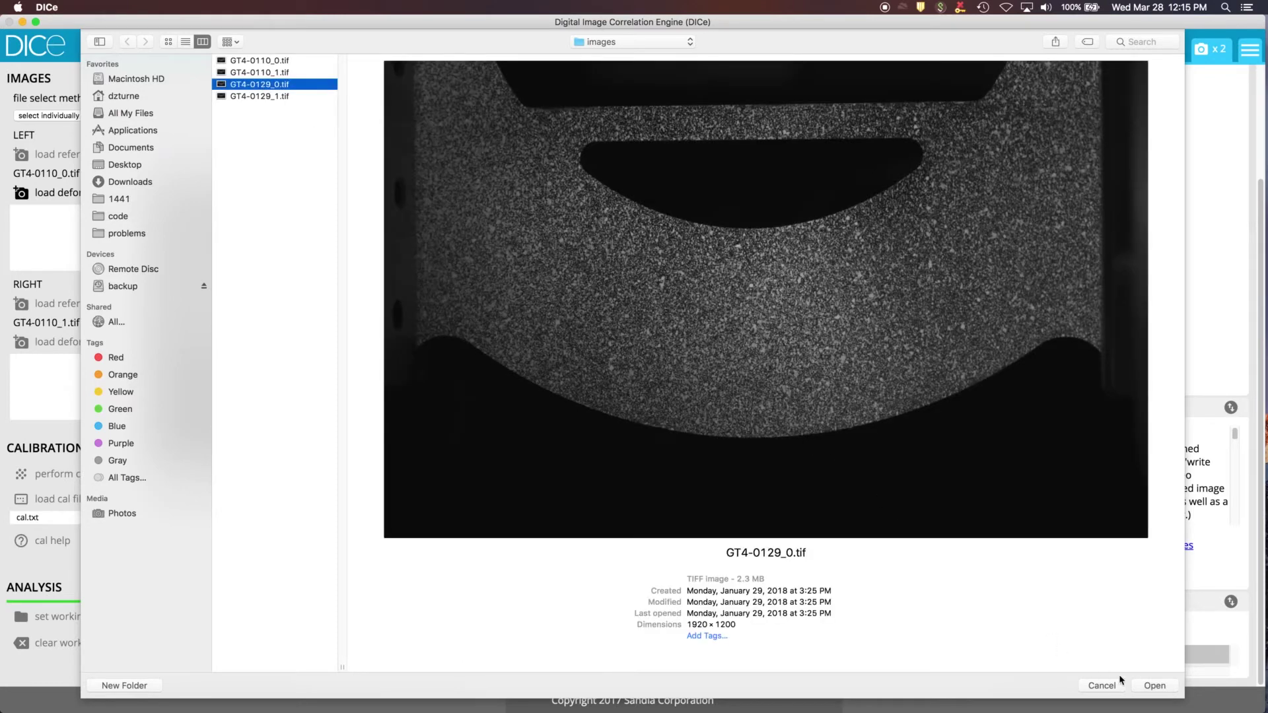
click(1152, 686)
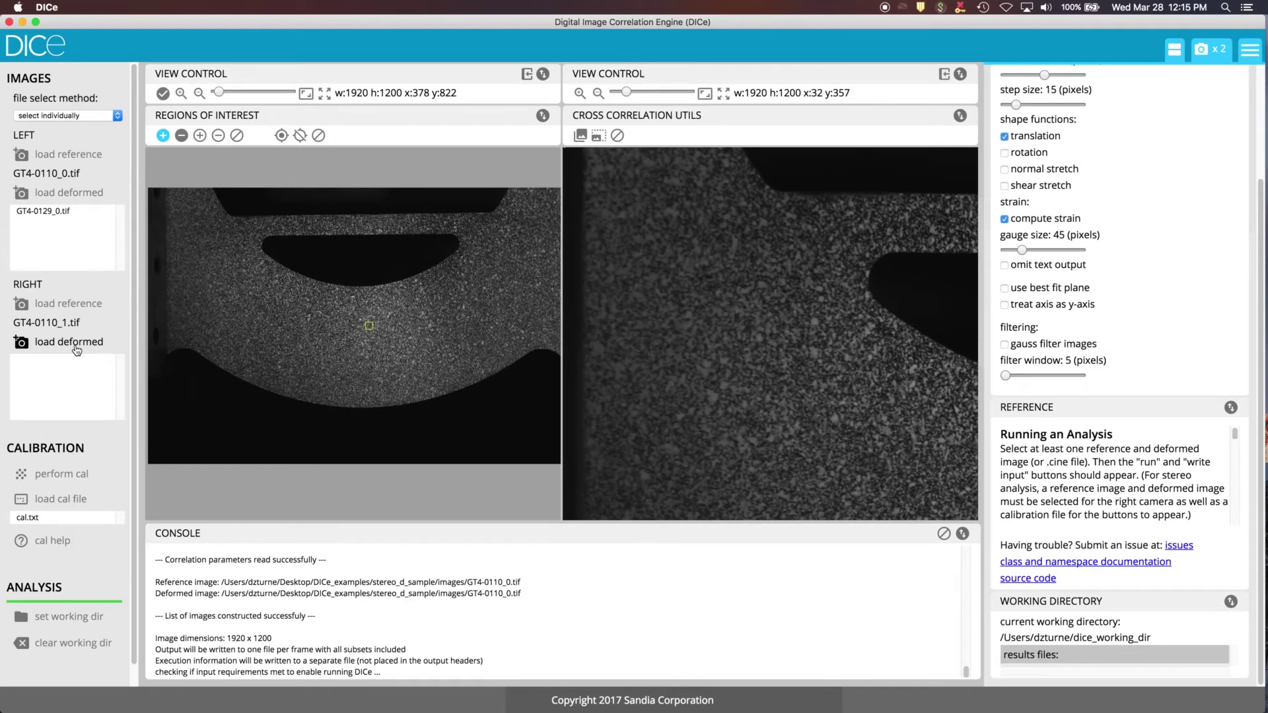
click(76, 348)
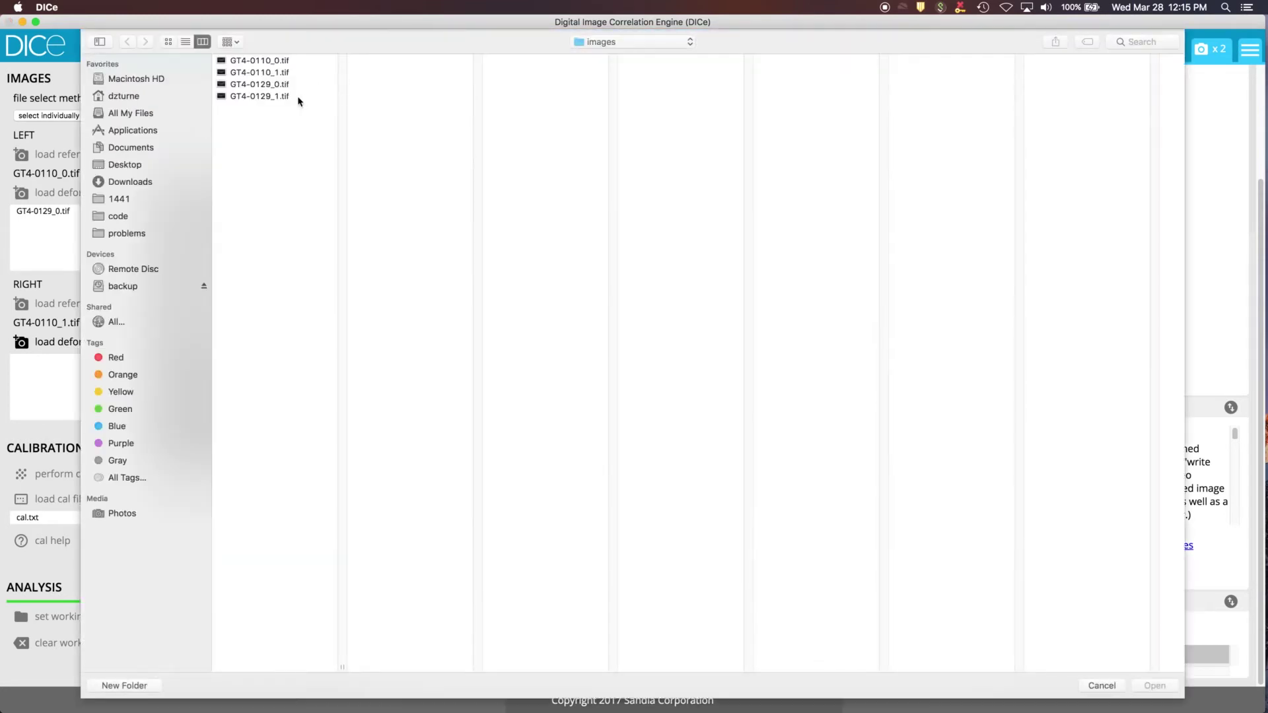
click(280, 96)
click(1151, 686)
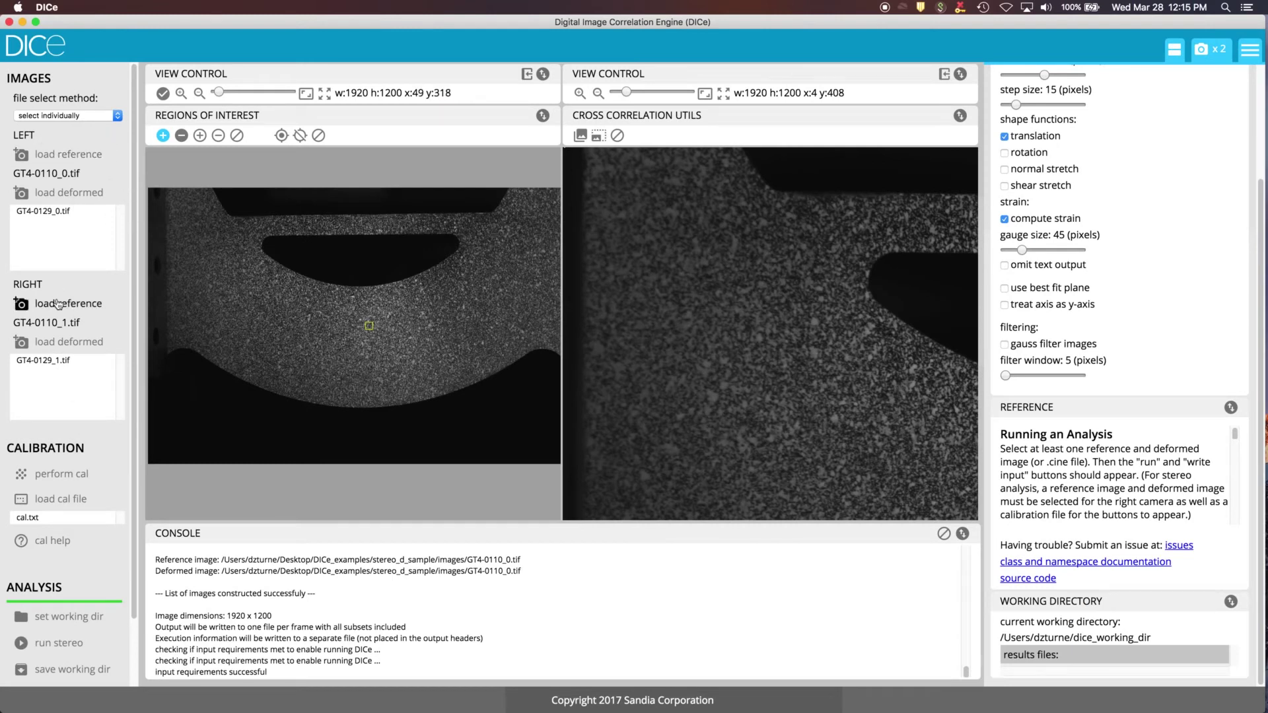
click(86, 117)
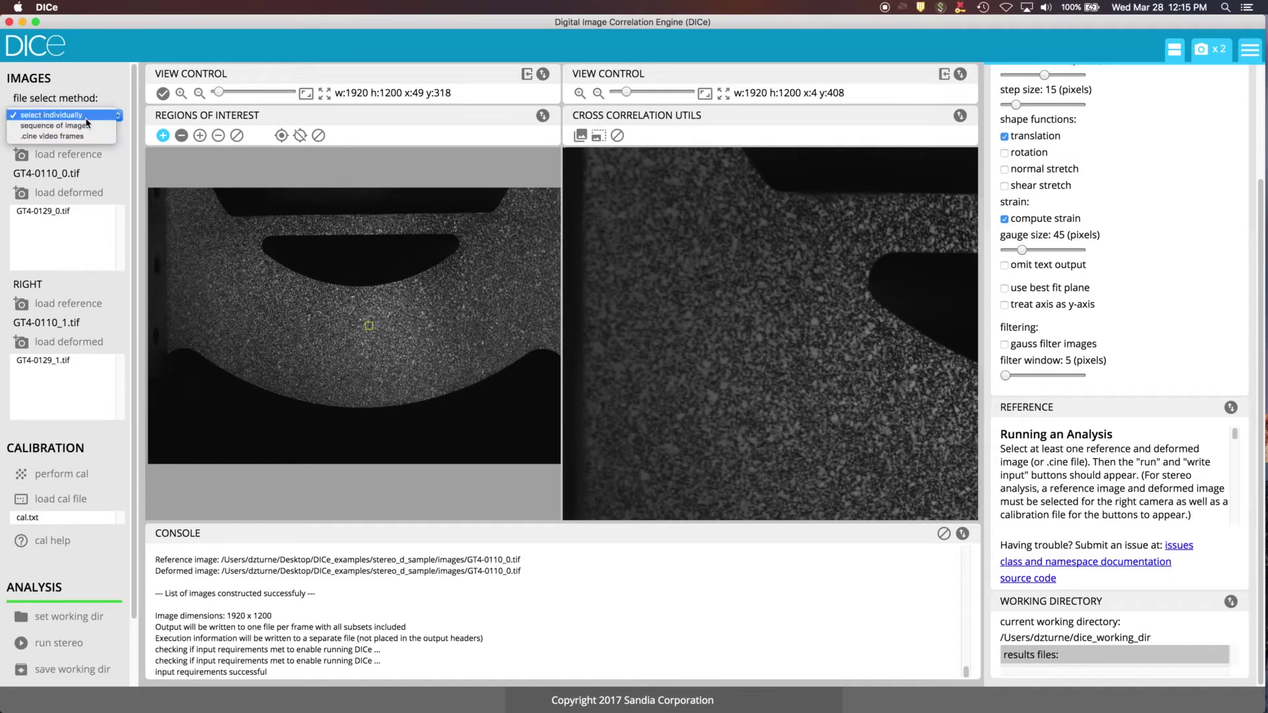
click(87, 116)
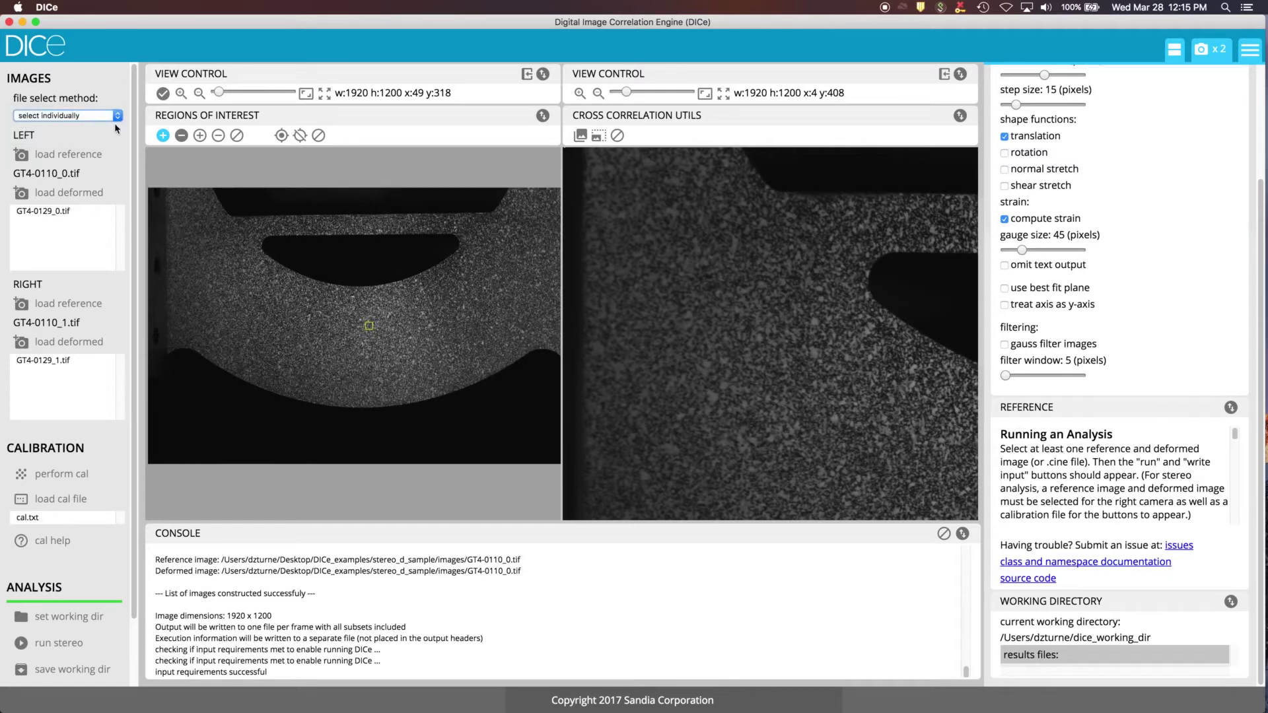
Keep the 'subset-based full-field' analysis mode and tick 'normal stretch' as an extra shape function.
scroll(1259, 325, up, 5)
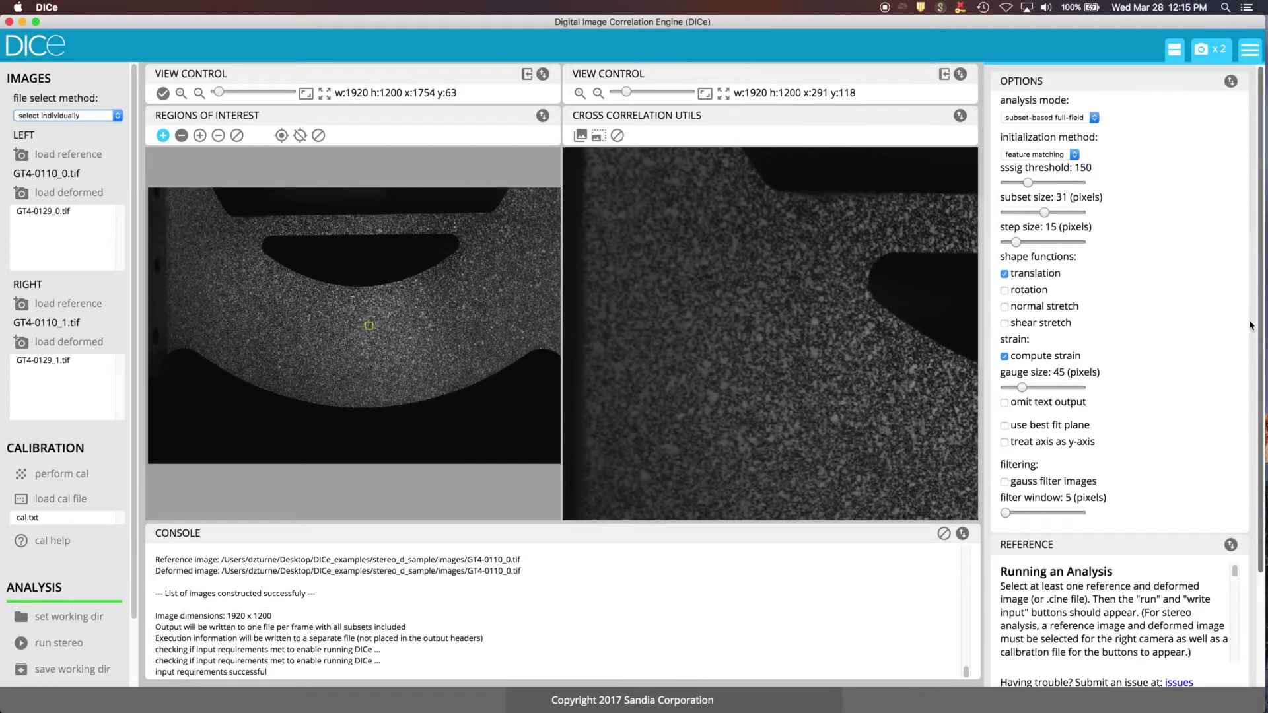
click(1024, 119)
click(1024, 119)
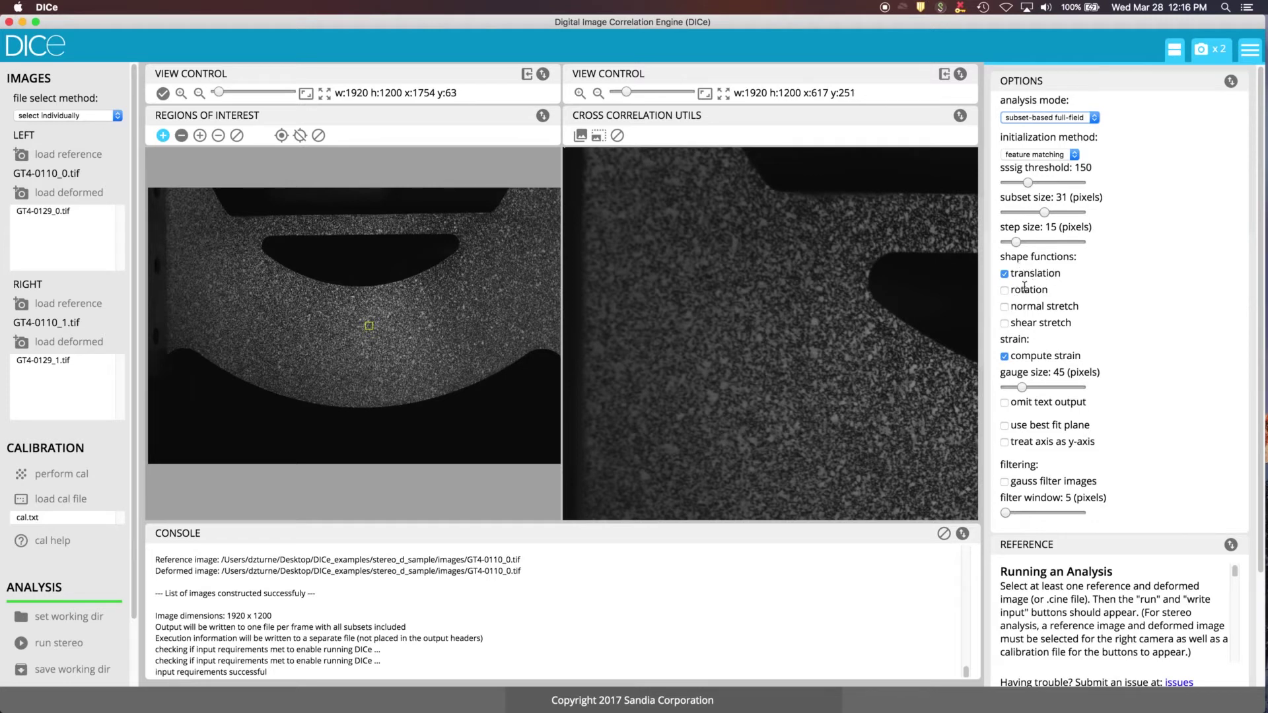
click(1006, 308)
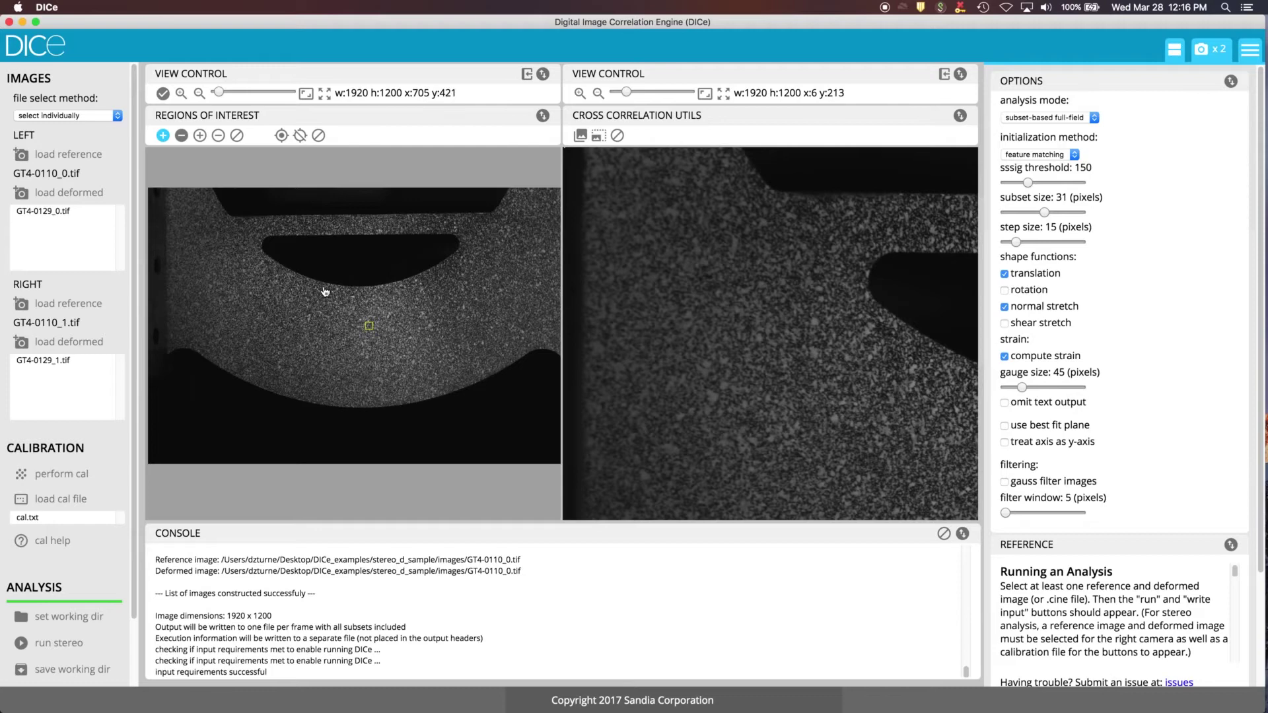
scroll(327, 292, up, 2)
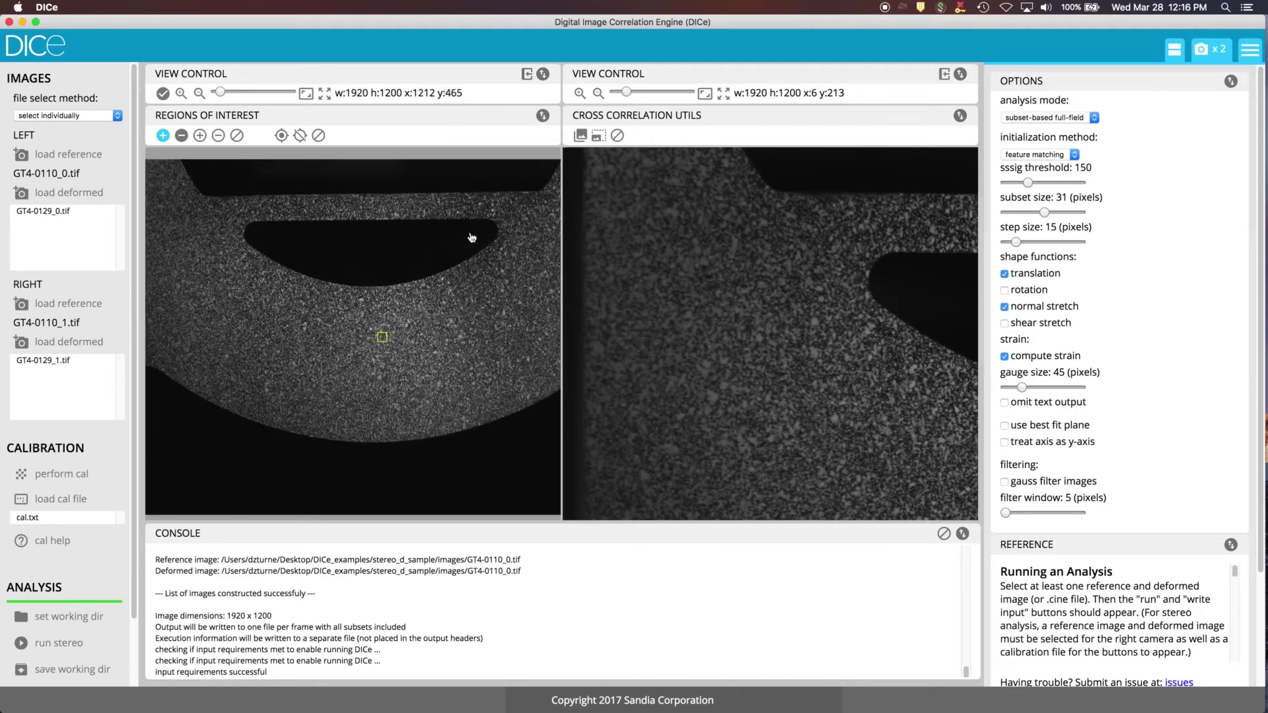
Tick 'use best fit plane' on the enlarged left image and level its axis along the upper hole's top edge.
click(943, 74)
scroll(404, 304, up, 2)
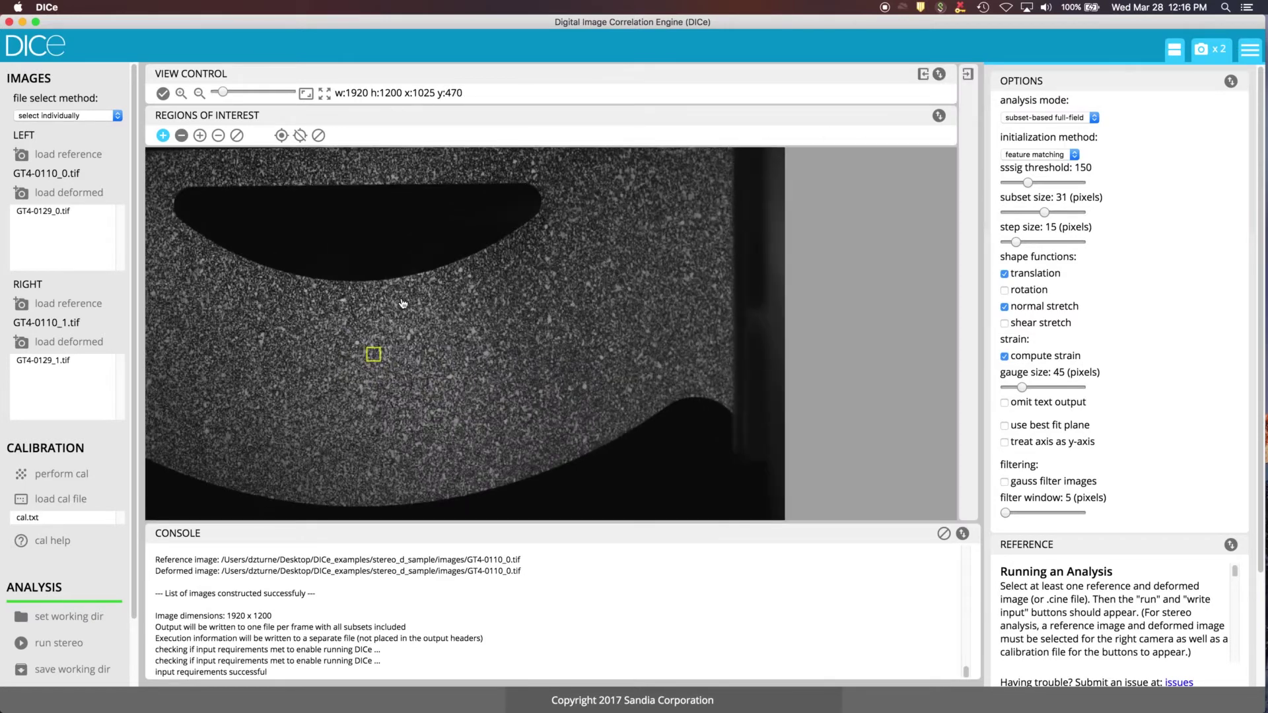
drag(403, 304, 642, 343)
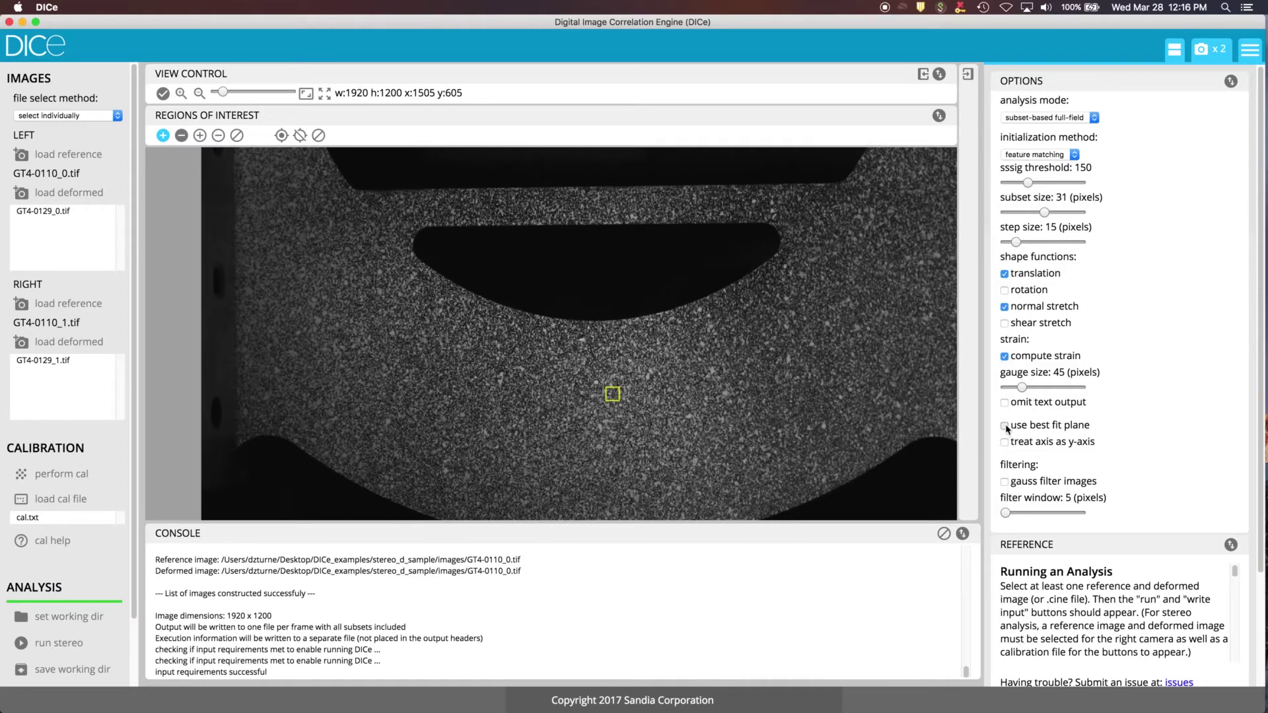
click(1004, 426)
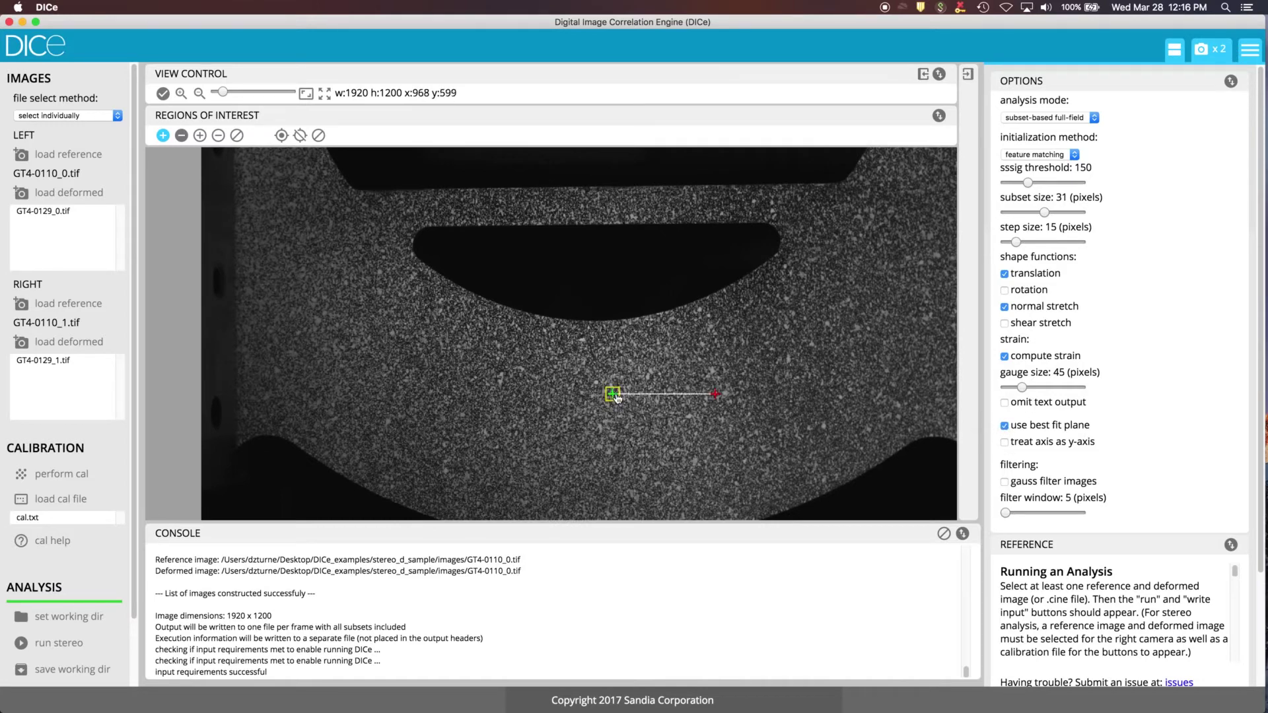
mouse_move(615, 396)
mouse_down()
mouse_move(493, 276)
mouse_move(433, 247)
mouse_move(430, 226)
mouse_up()
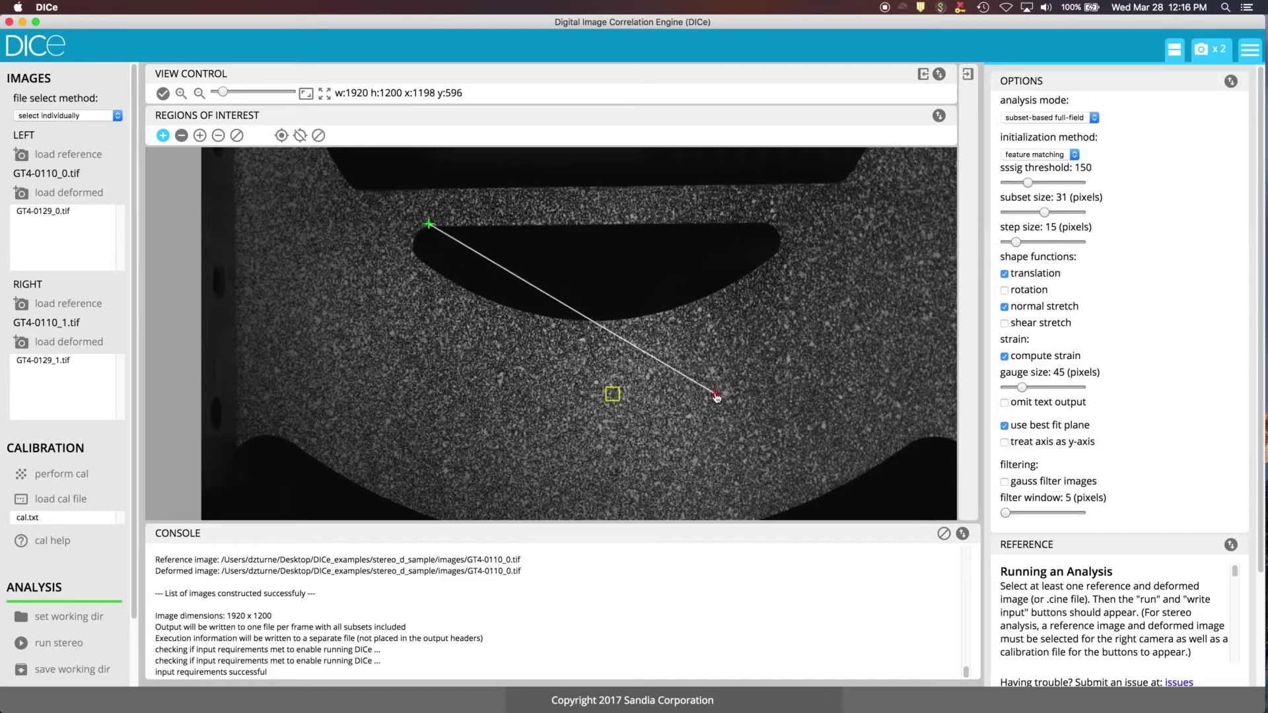
mouse_move(718, 397)
mouse_down()
mouse_move(778, 256)
mouse_move(772, 226)
mouse_up()
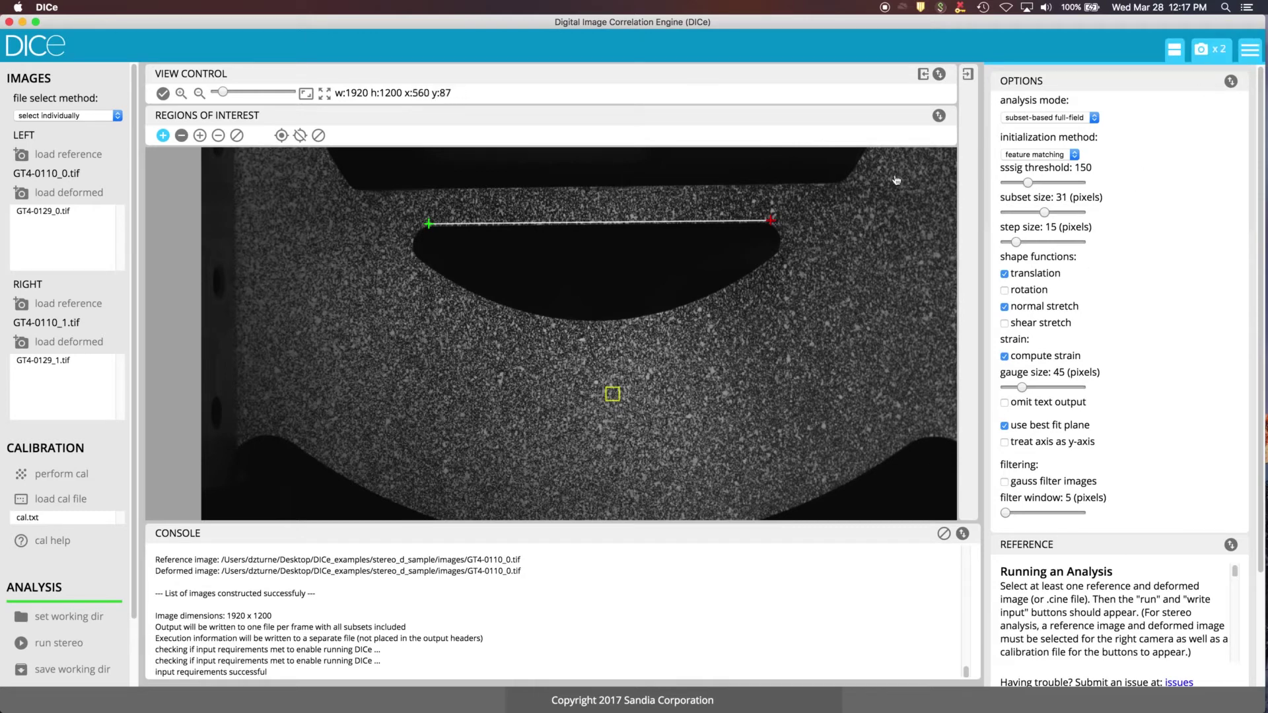
click(1177, 55)
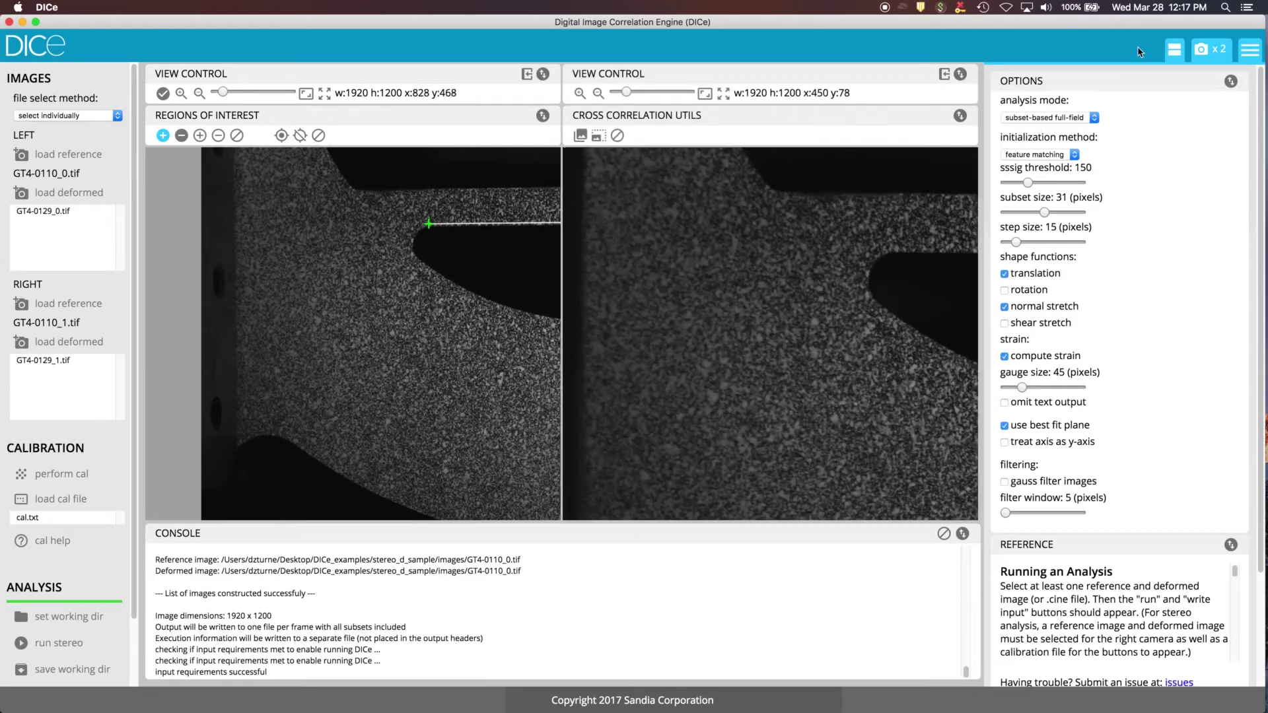
click(1175, 49)
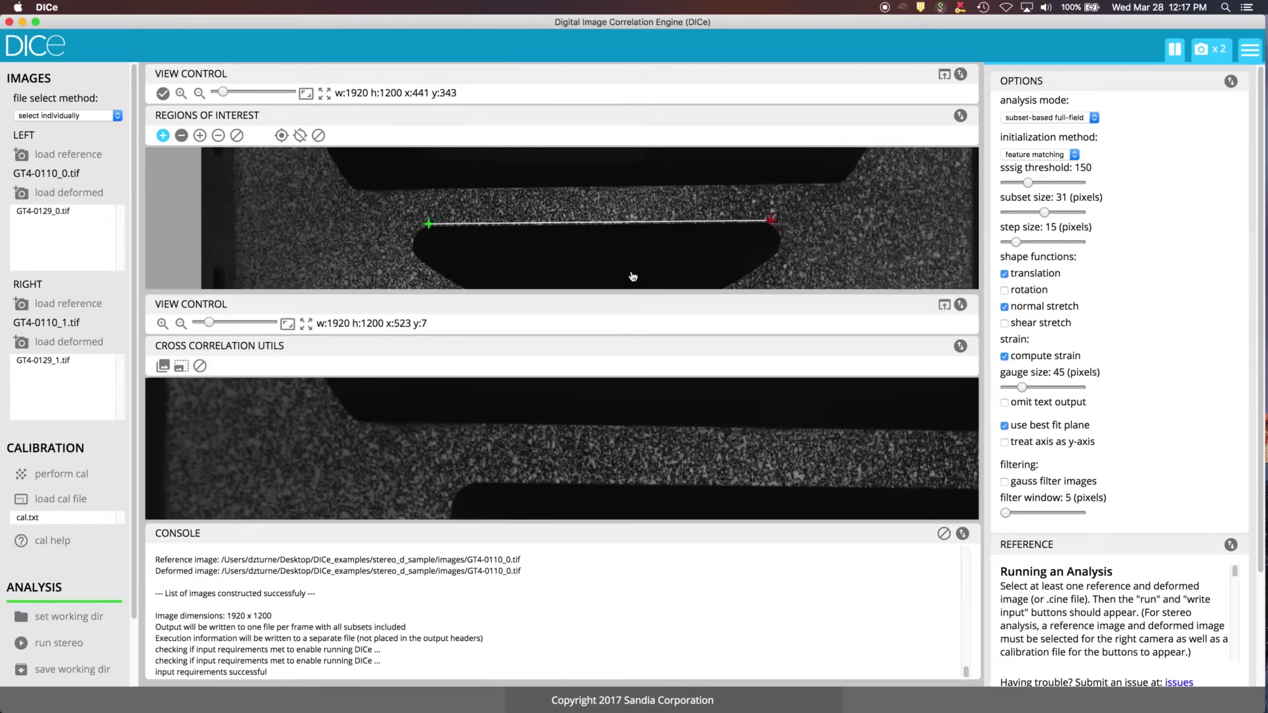
click(1178, 50)
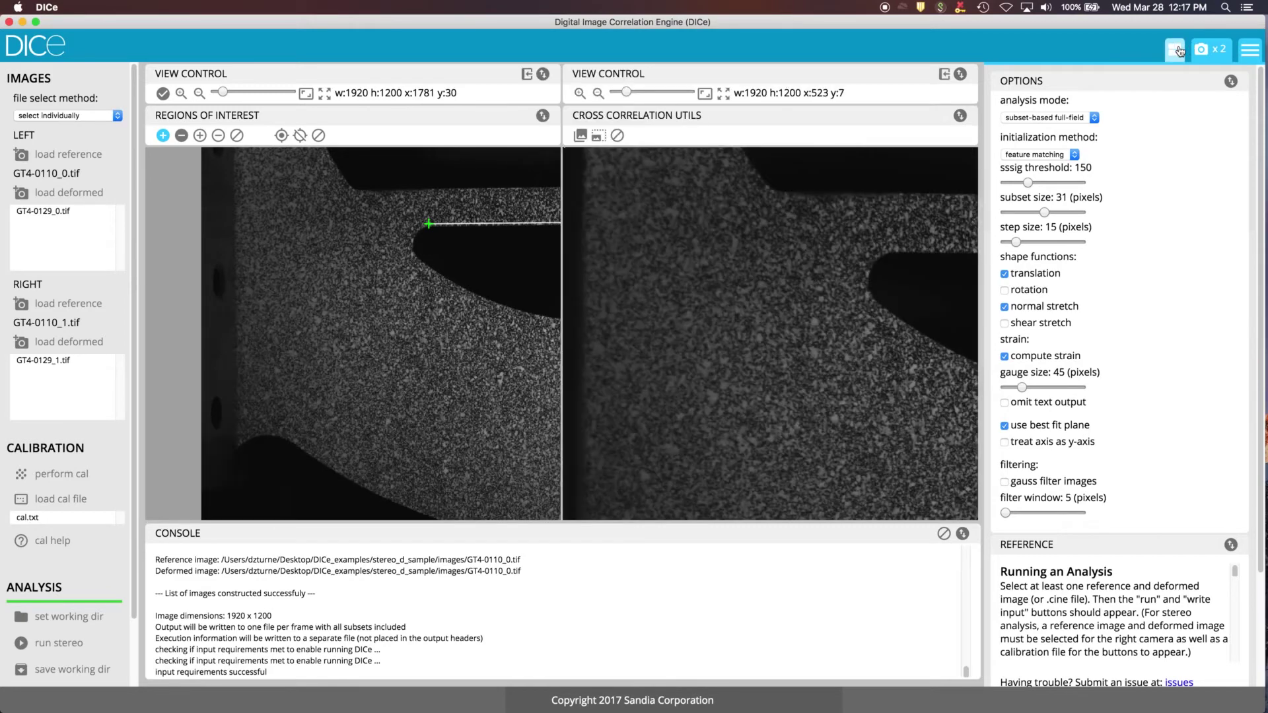
click(1248, 50)
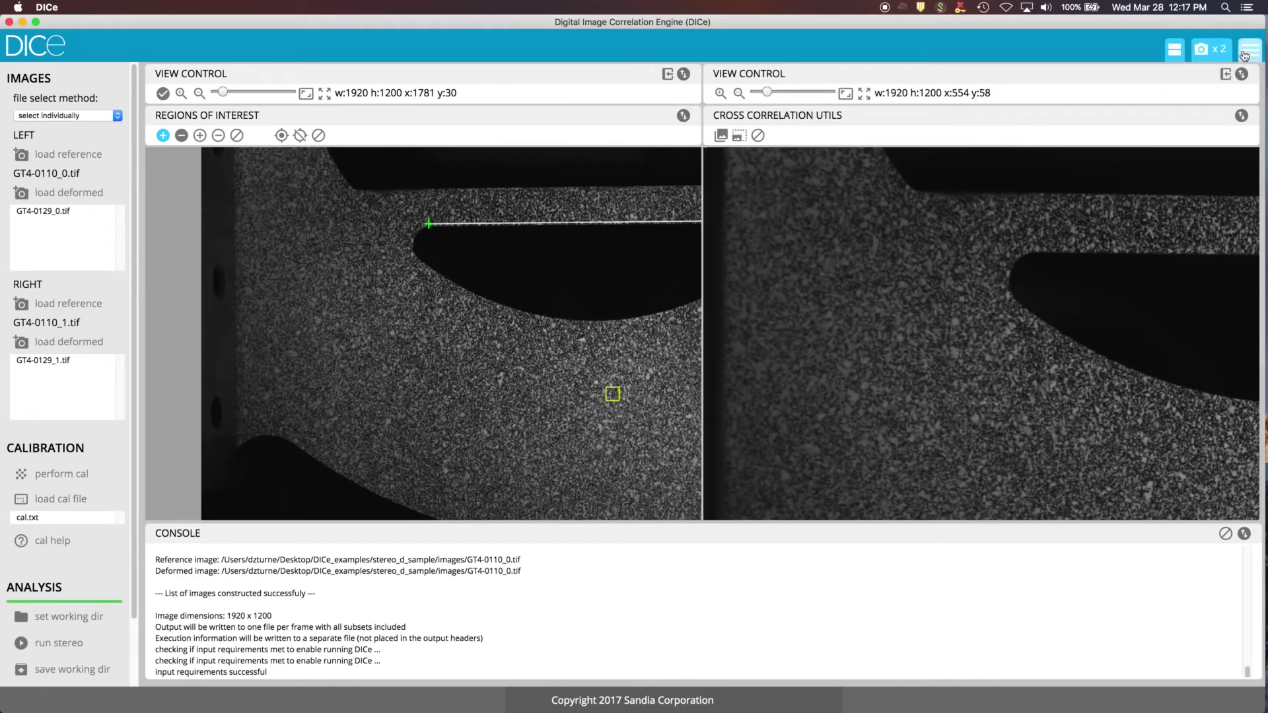
click(1251, 55)
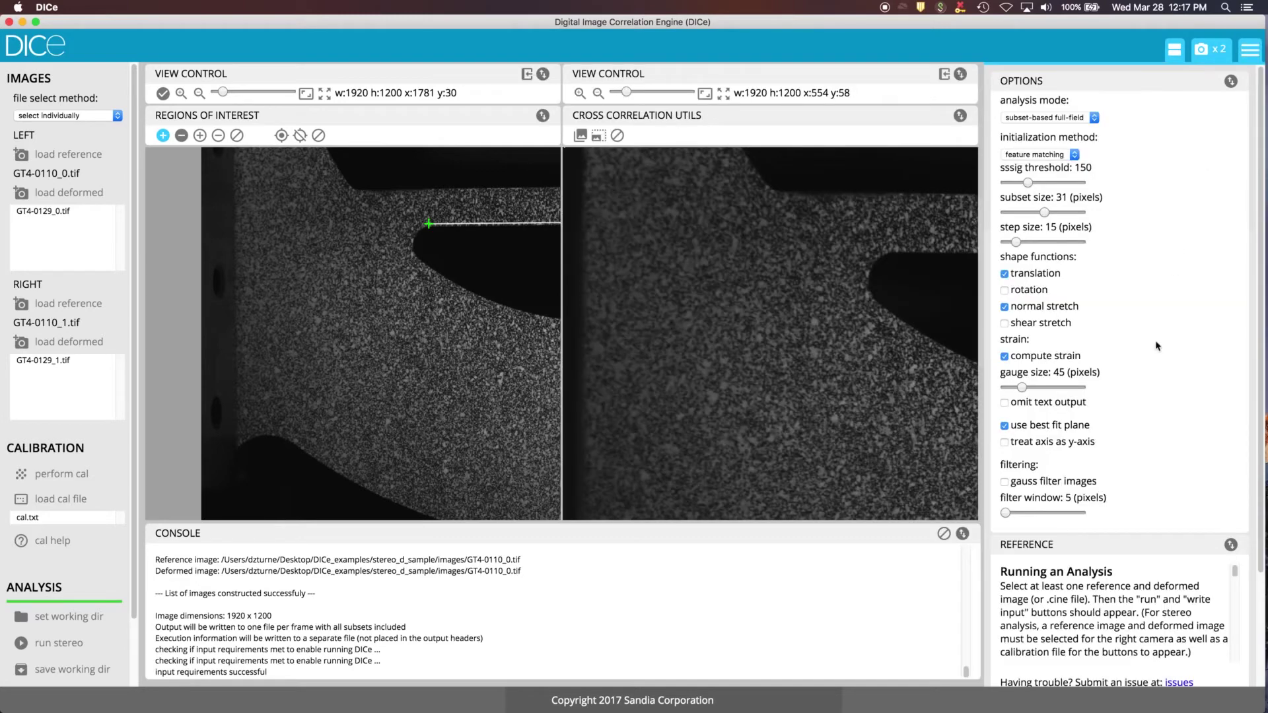
scroll(1179, 383, down, 3)
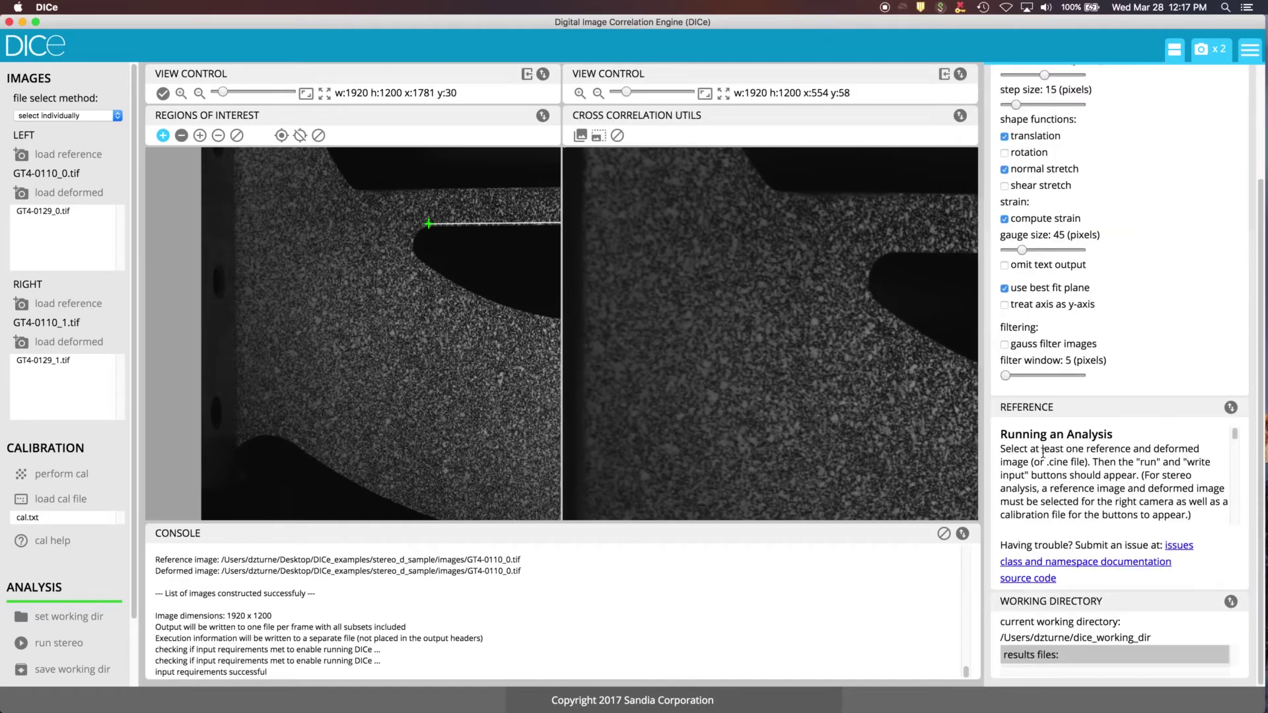
scroll(1166, 500, down, 3)
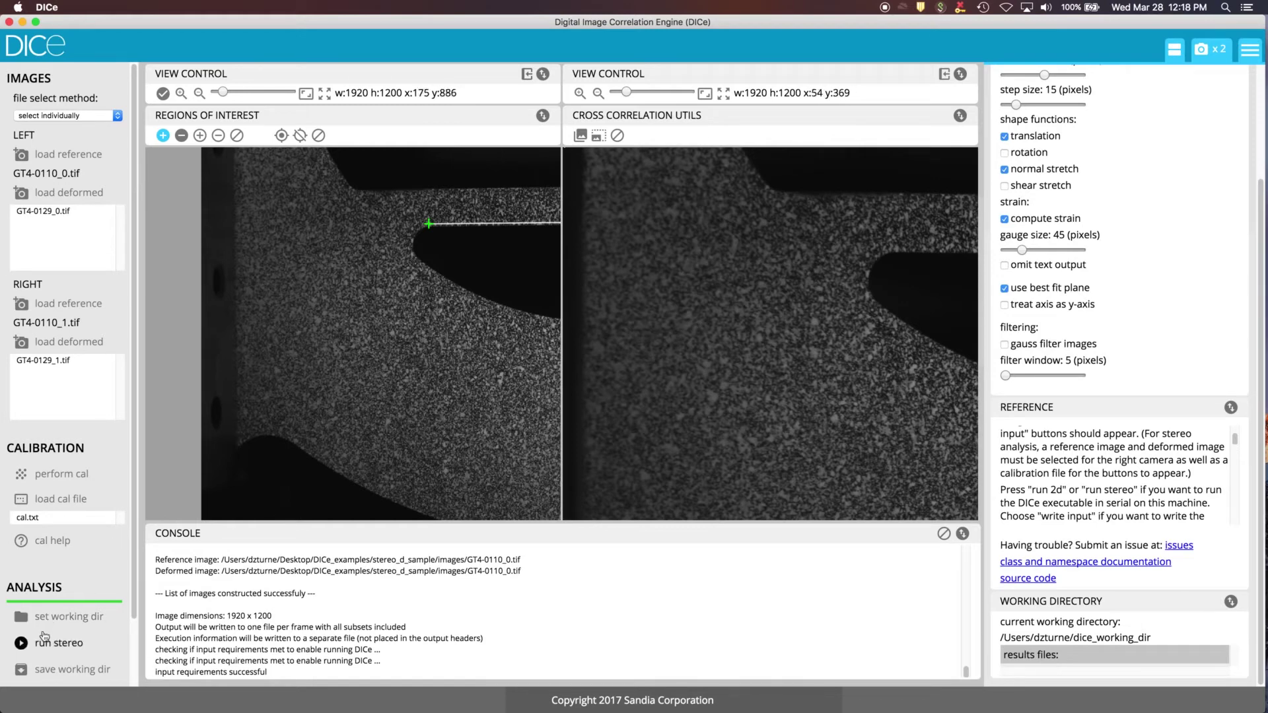
scroll(50, 647, down, 1)
Run the stereo analysis from the Analysis section, allowing existing results to be overwritten.
scroll(50, 647, down, 3)
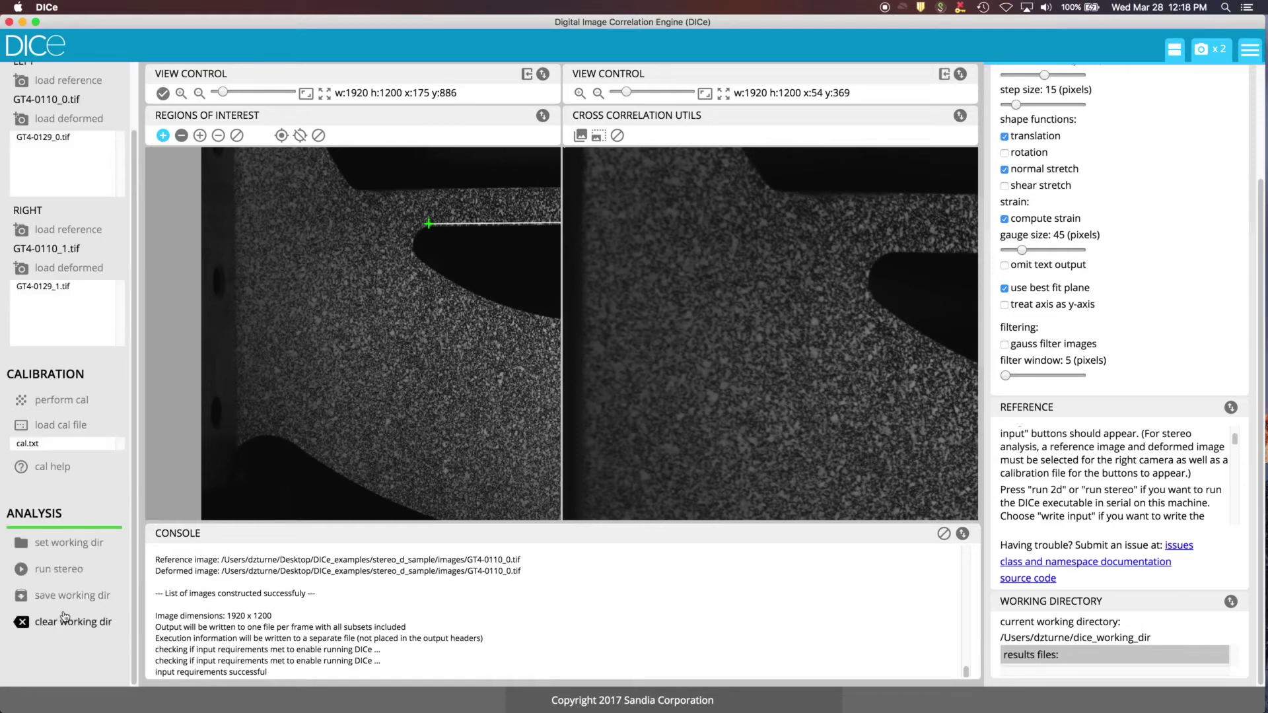
click(66, 573)
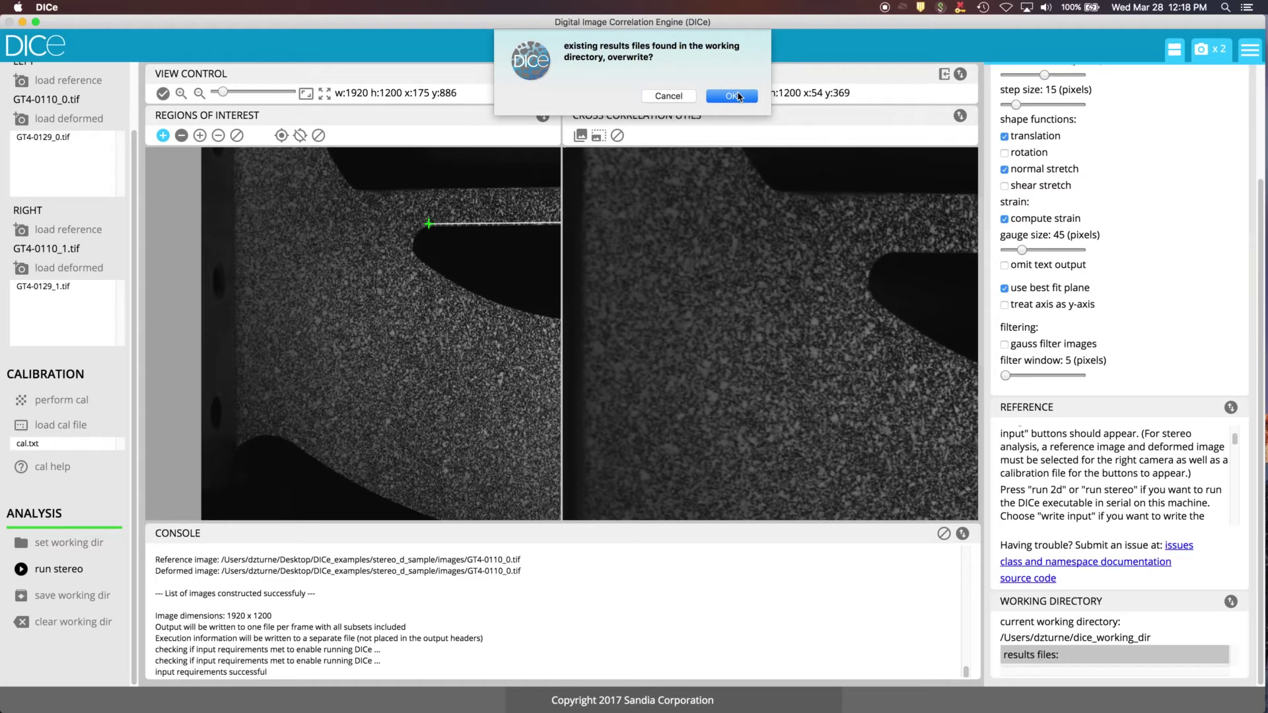
click(733, 97)
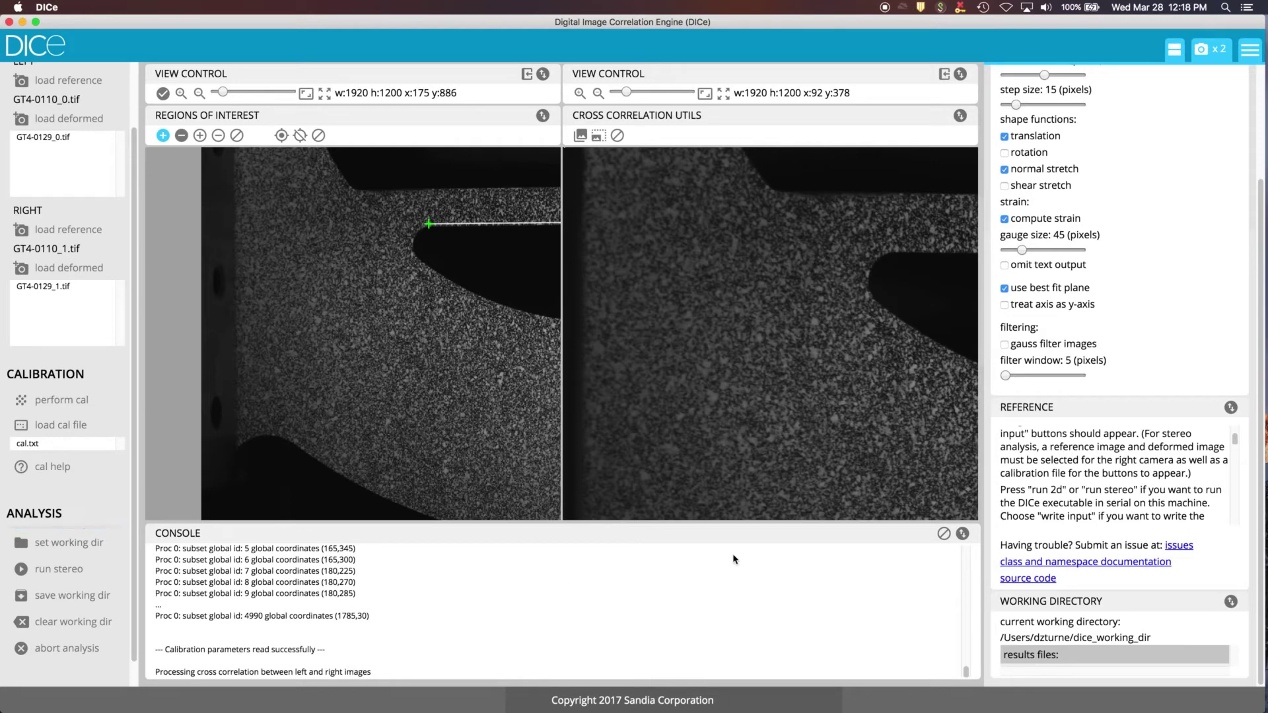
Watch the stereo analysis progress in the console until it finishes.
click(963, 533)
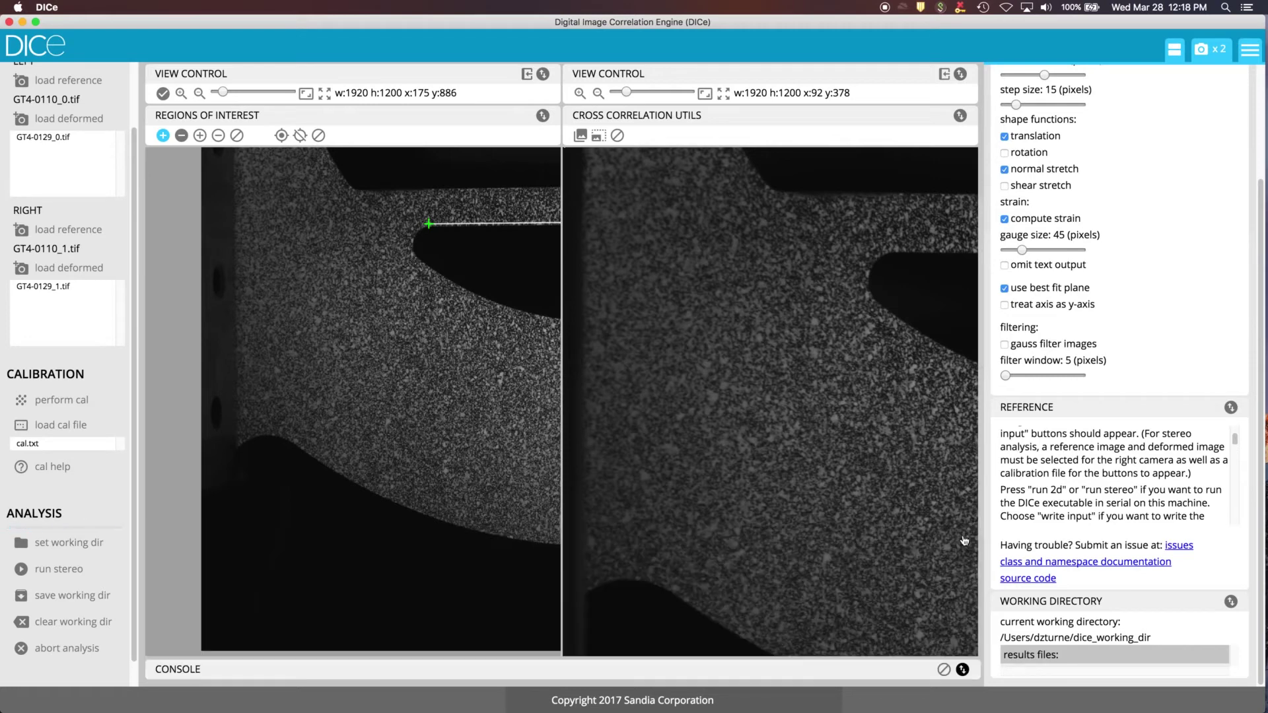
click(963, 669)
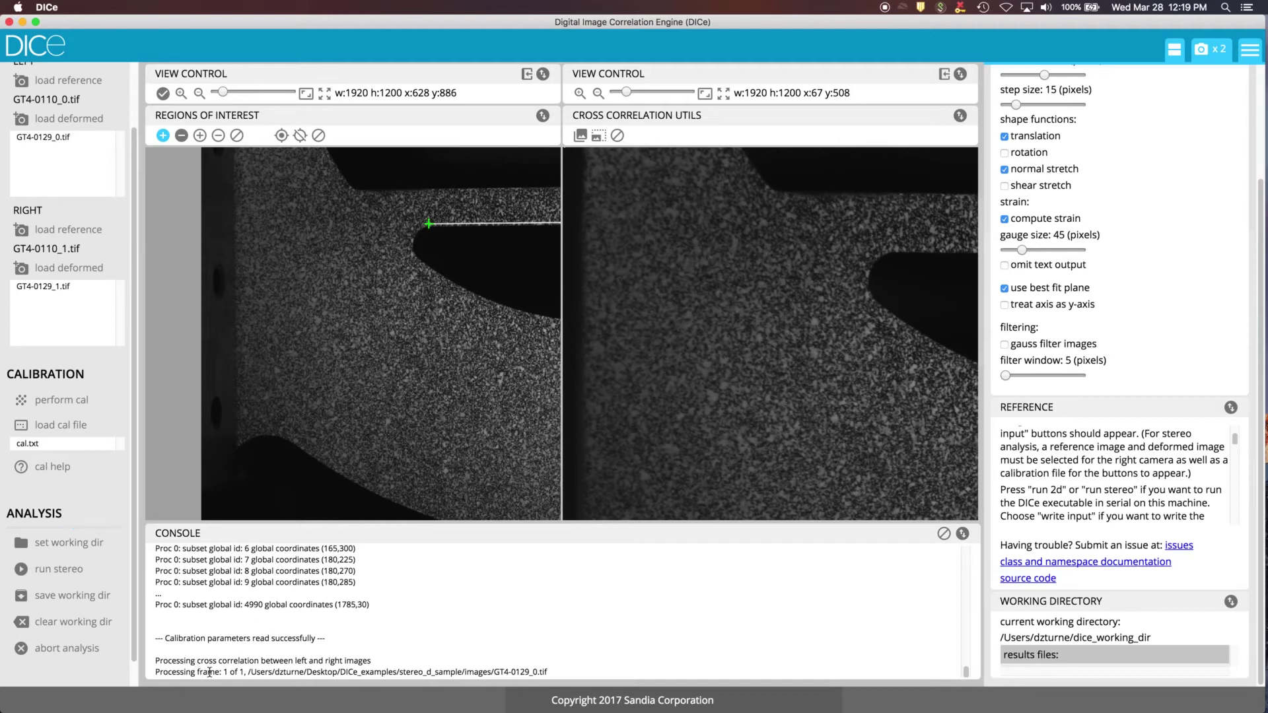
mouse_move(48, 286)
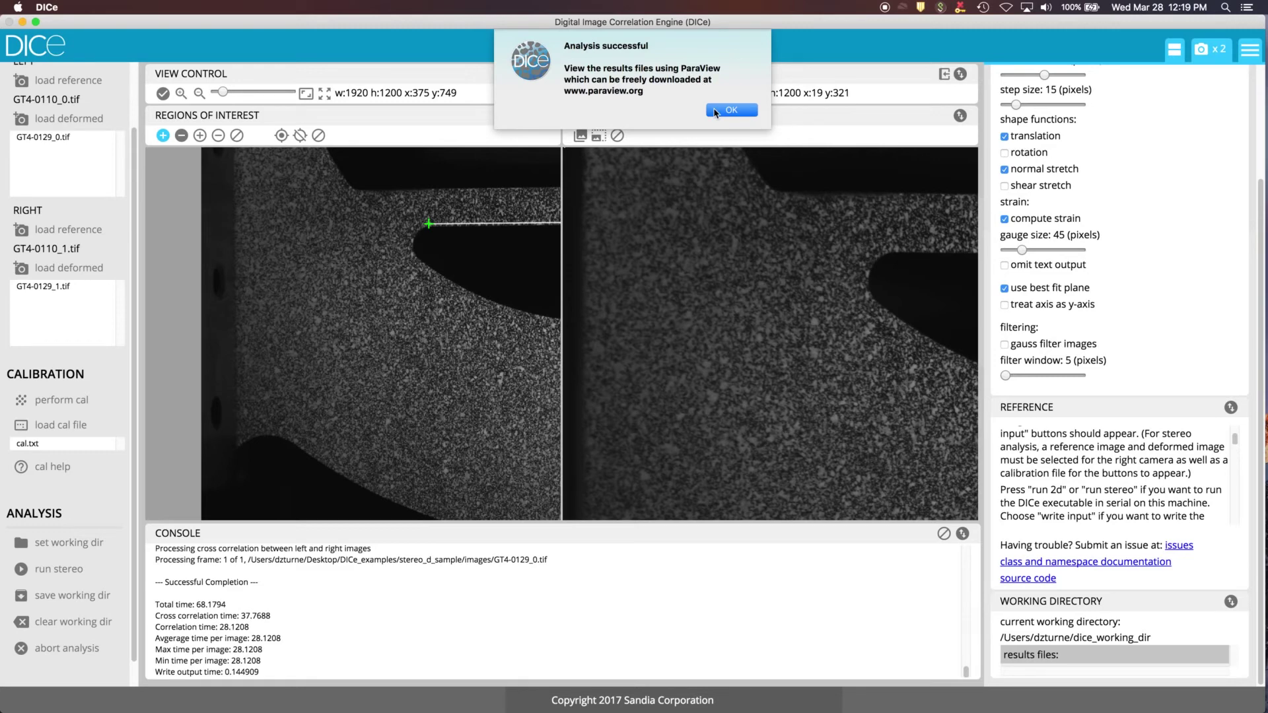
Dismiss the success dialog, scroll to the working-directory results files, and switch to ParaView.
click(716, 113)
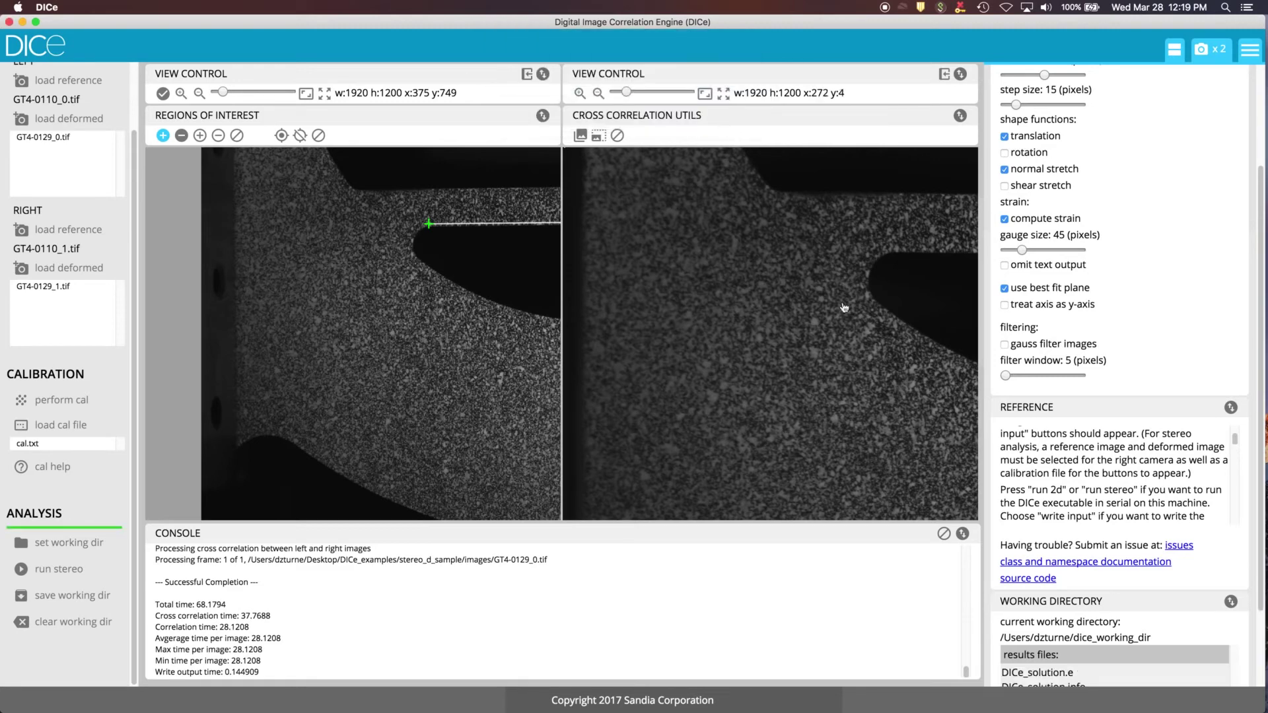
scroll(1065, 540, down, 3)
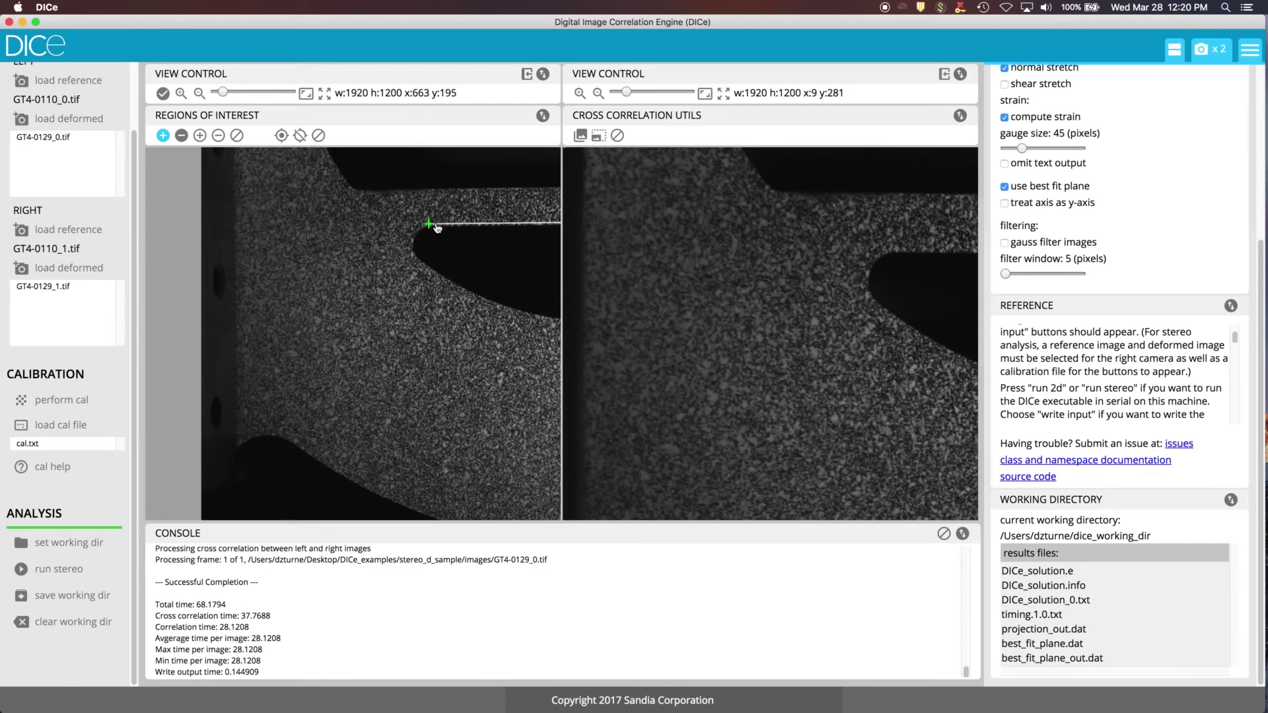
mouse_move(1251, 382)
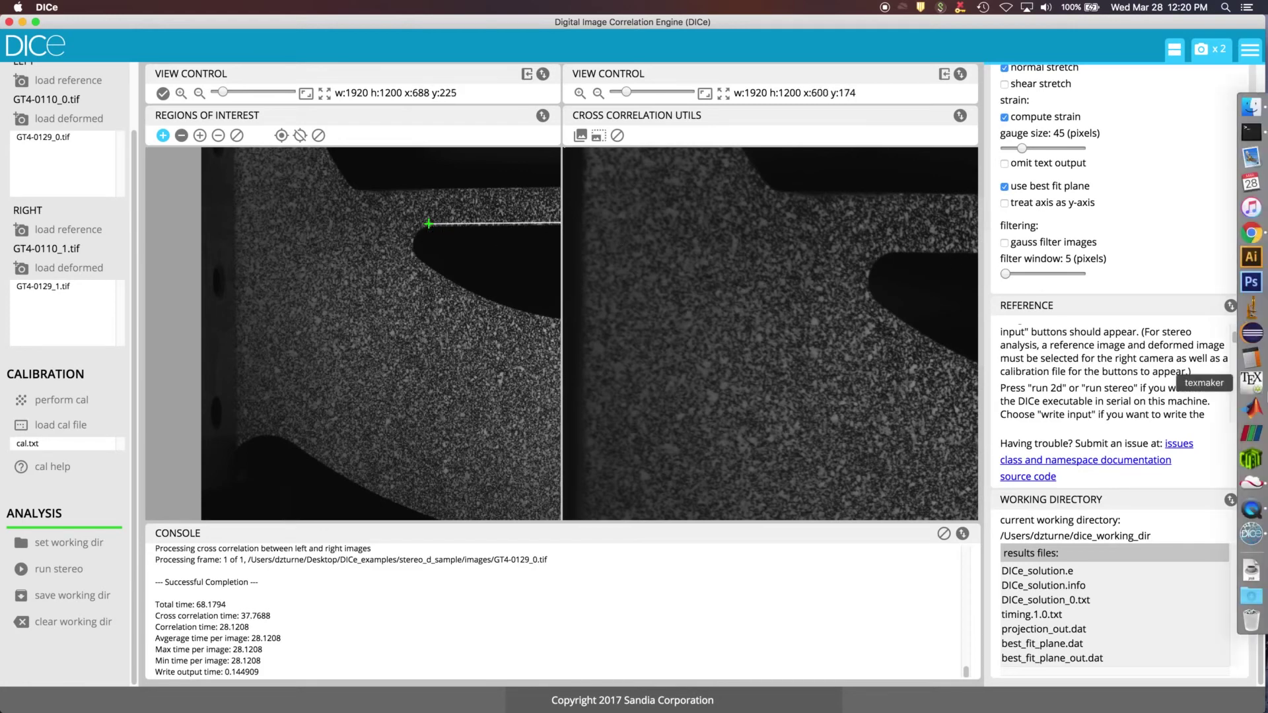
click(1255, 436)
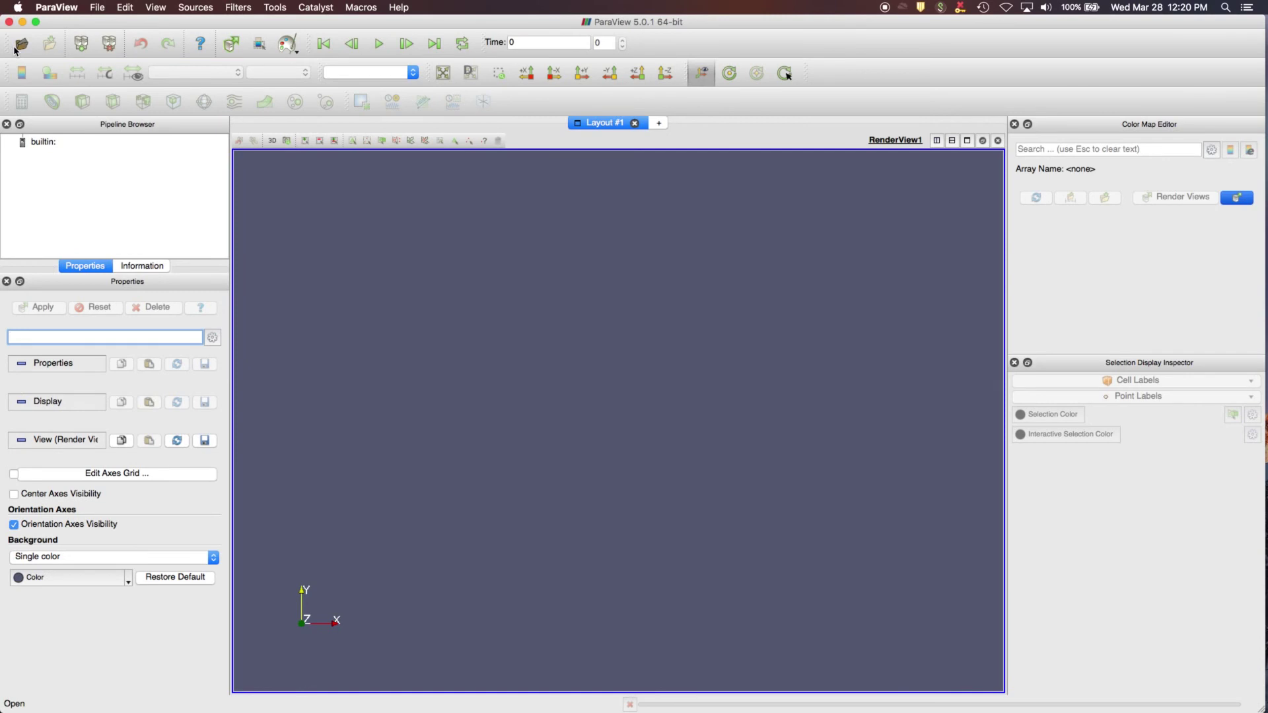
Open DICe_solution.e from the working directory's results folder.
click(15, 49)
click(452, 384)
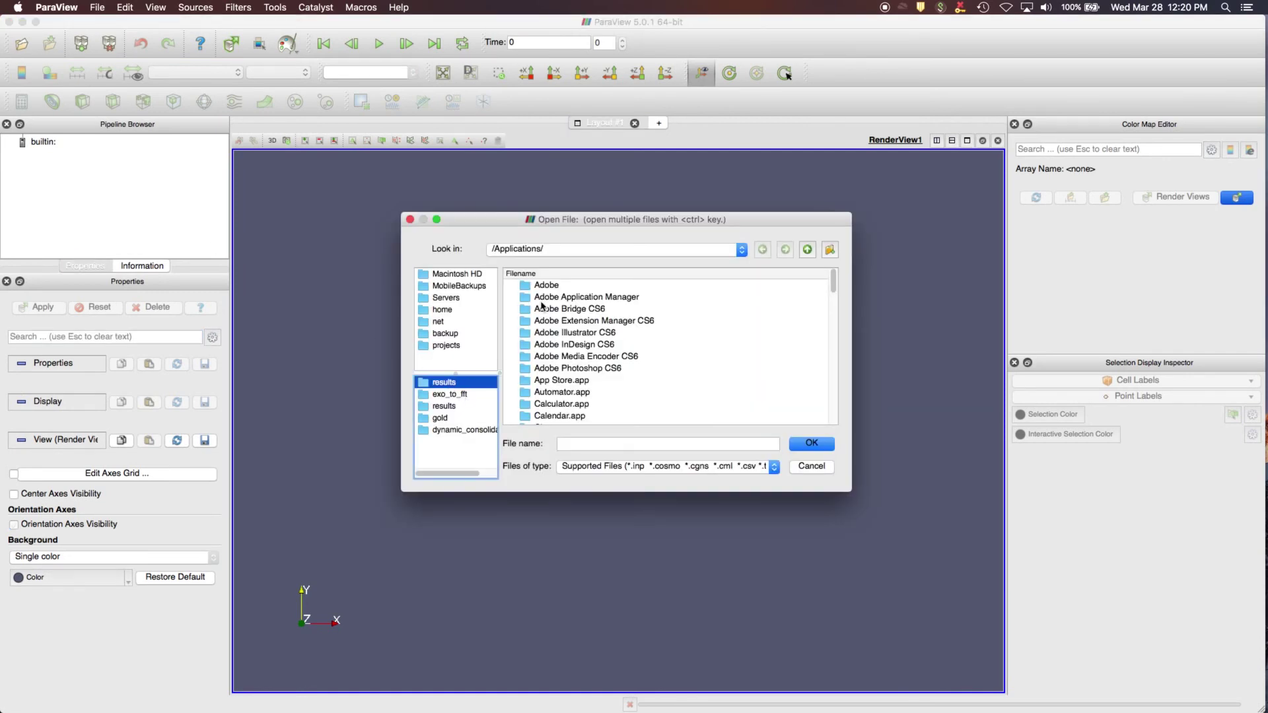
click(450, 386)
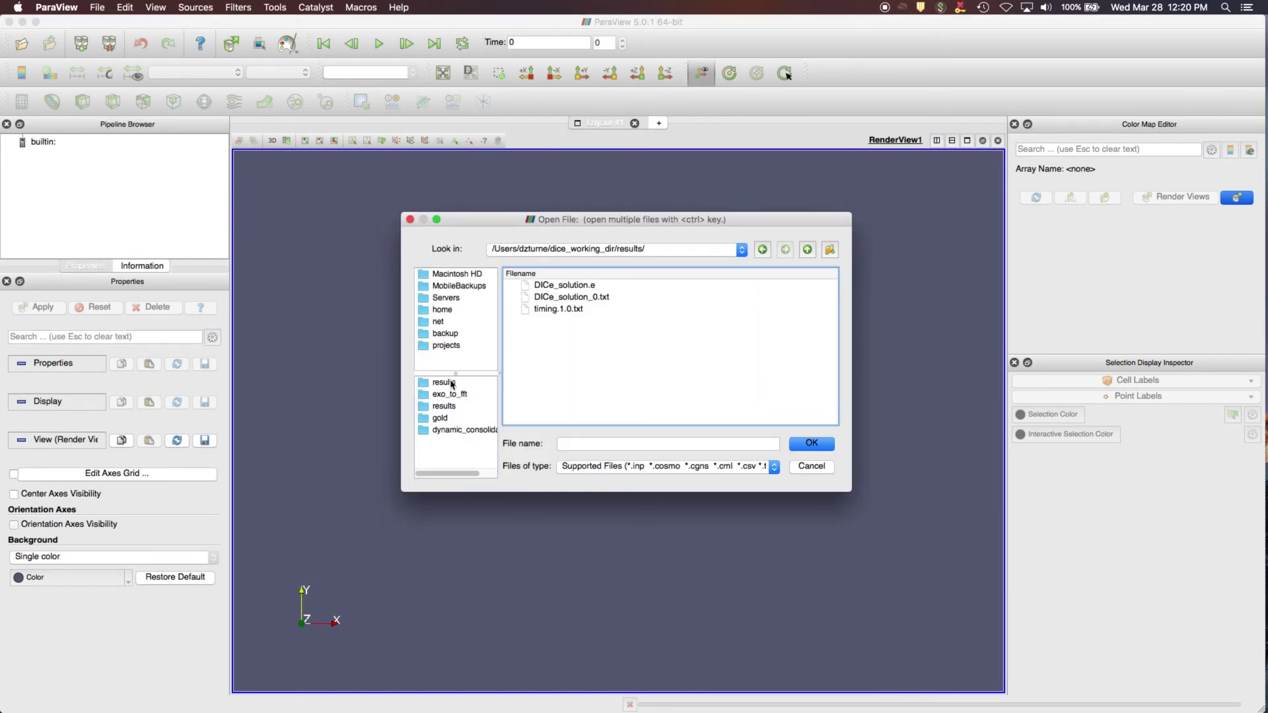
double_click(568, 286)
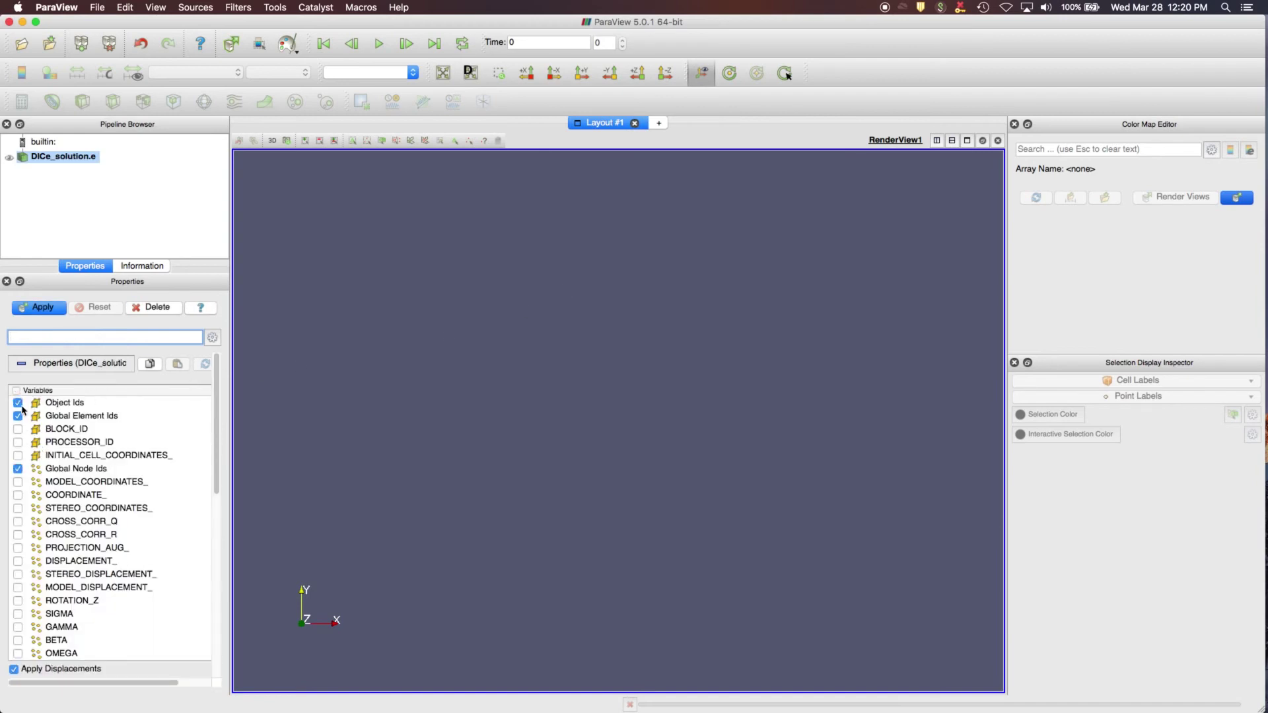
Enable all variables, turn off Apply Displacements, apply, and tilt the point cloud view.
click(16, 391)
scroll(172, 522, down, 10)
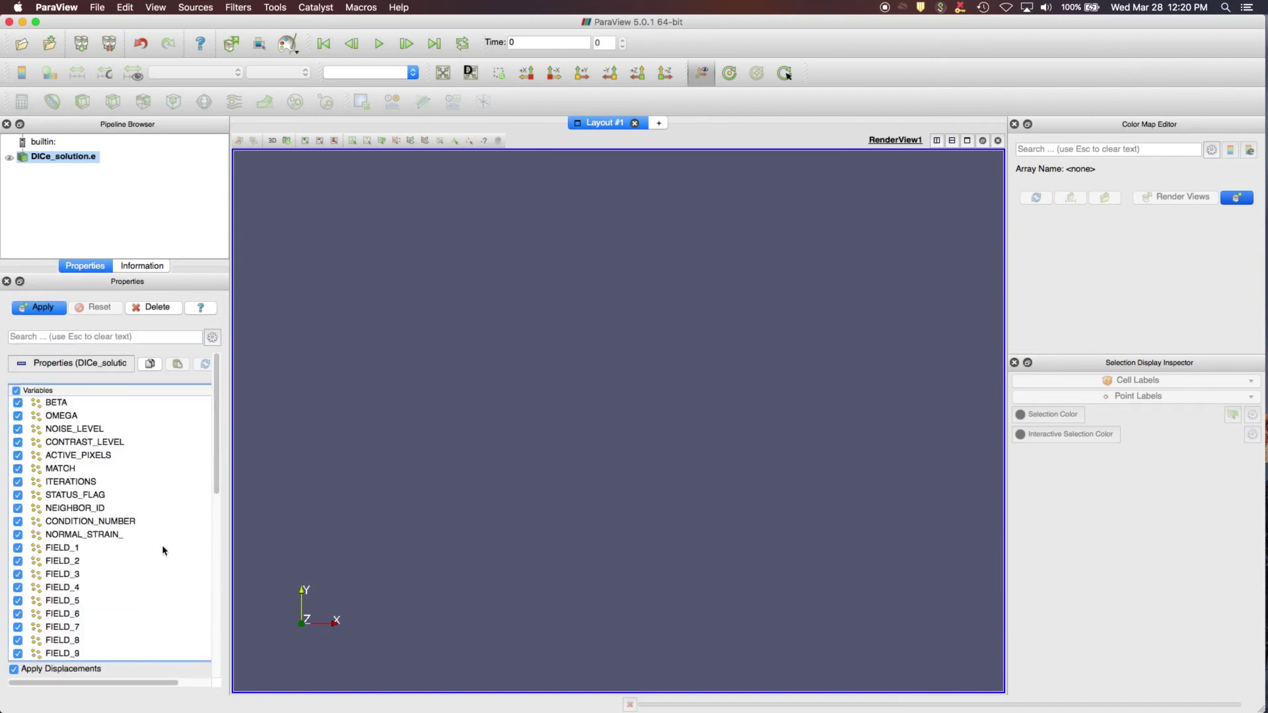
scroll(164, 552, down, 3)
click(14, 670)
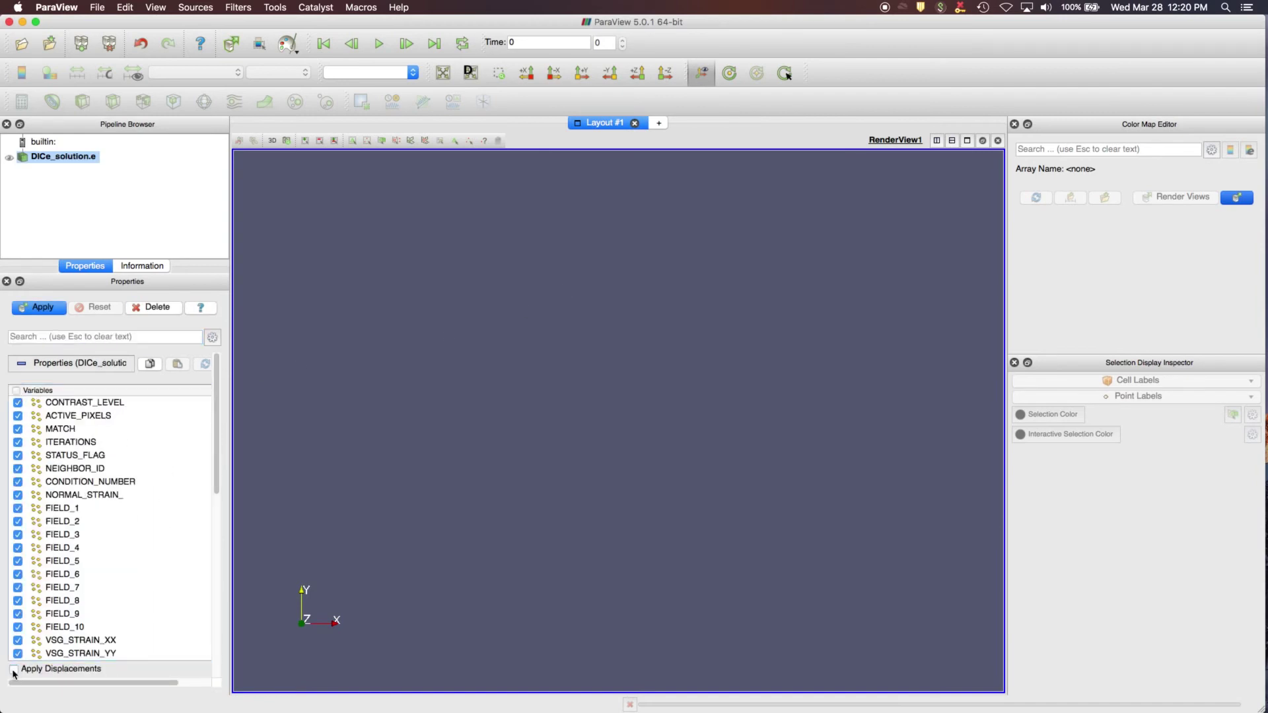
click(41, 308)
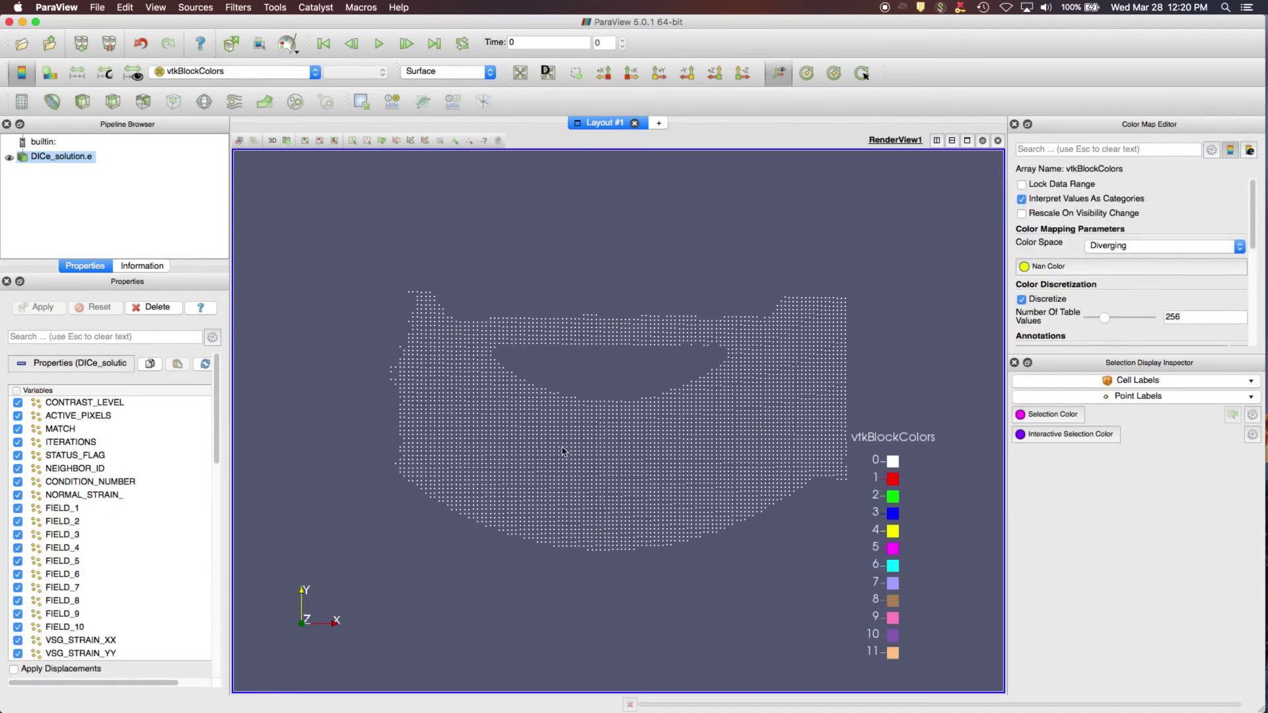
drag(593, 512, 562, 439)
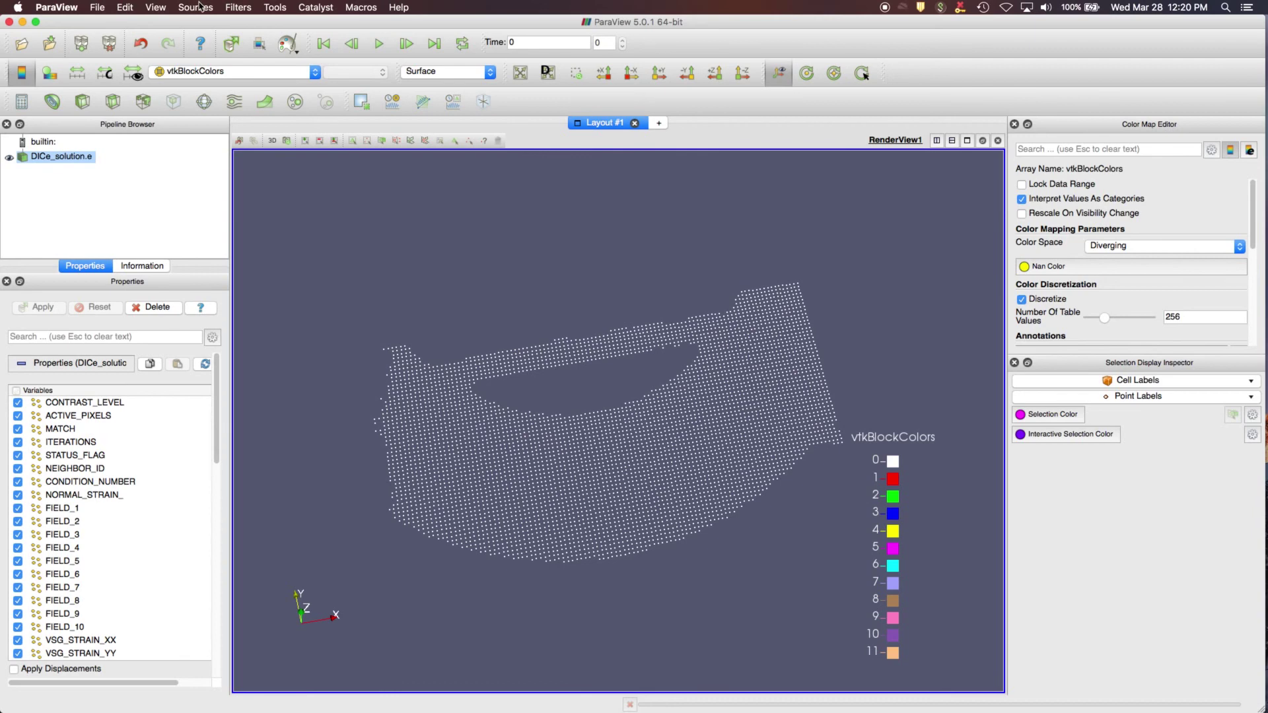
Add a Delaunay 2D filter to the point cloud and apply it.
click(228, 7)
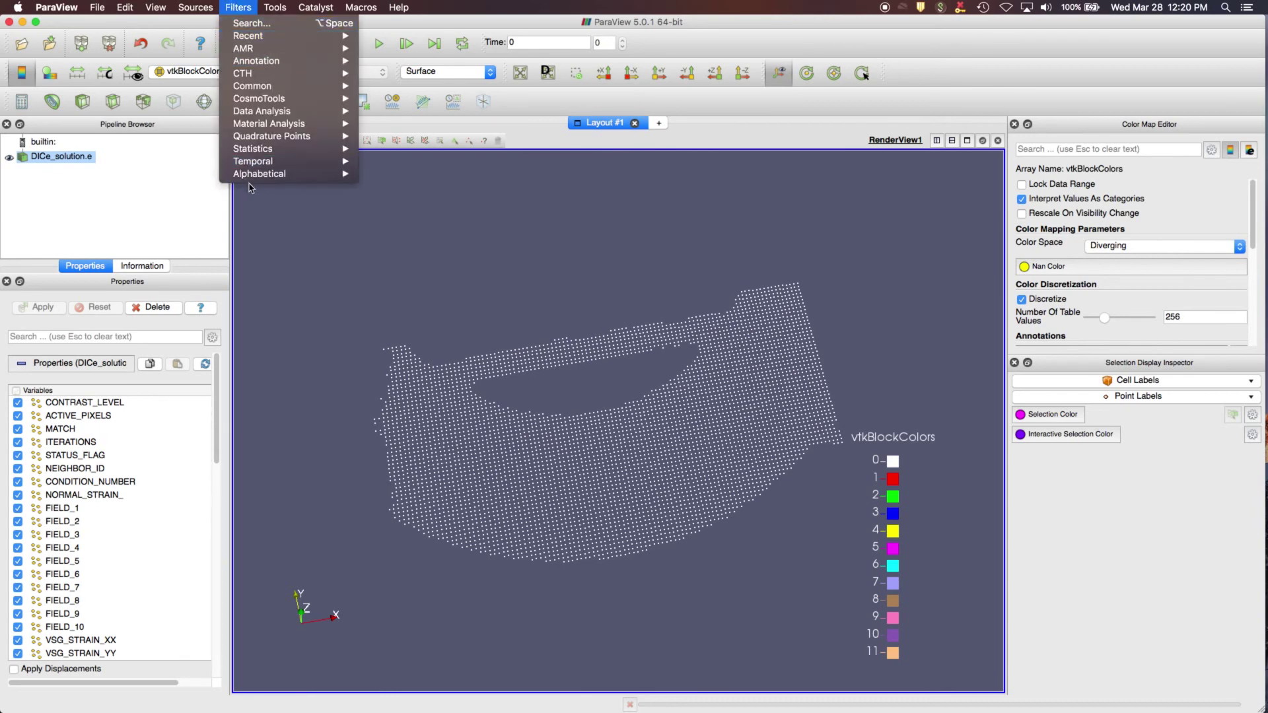
mouse_move(261, 180)
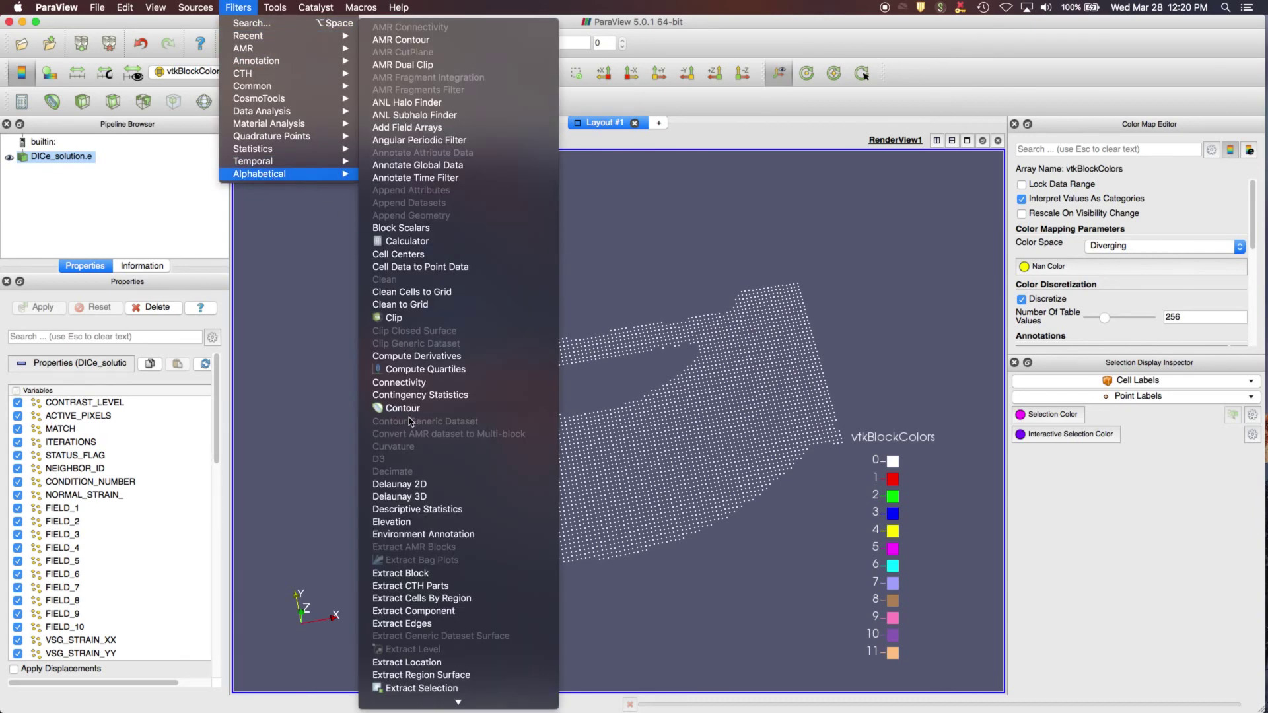
click(410, 485)
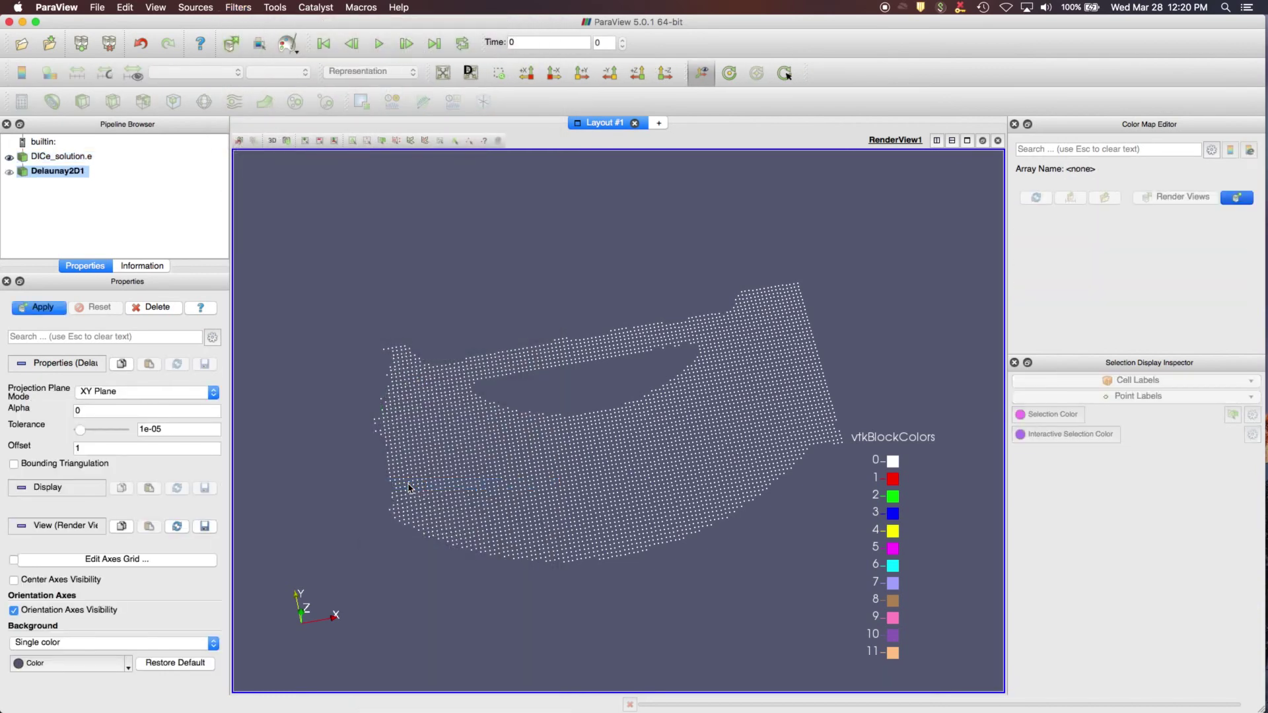
click(36, 309)
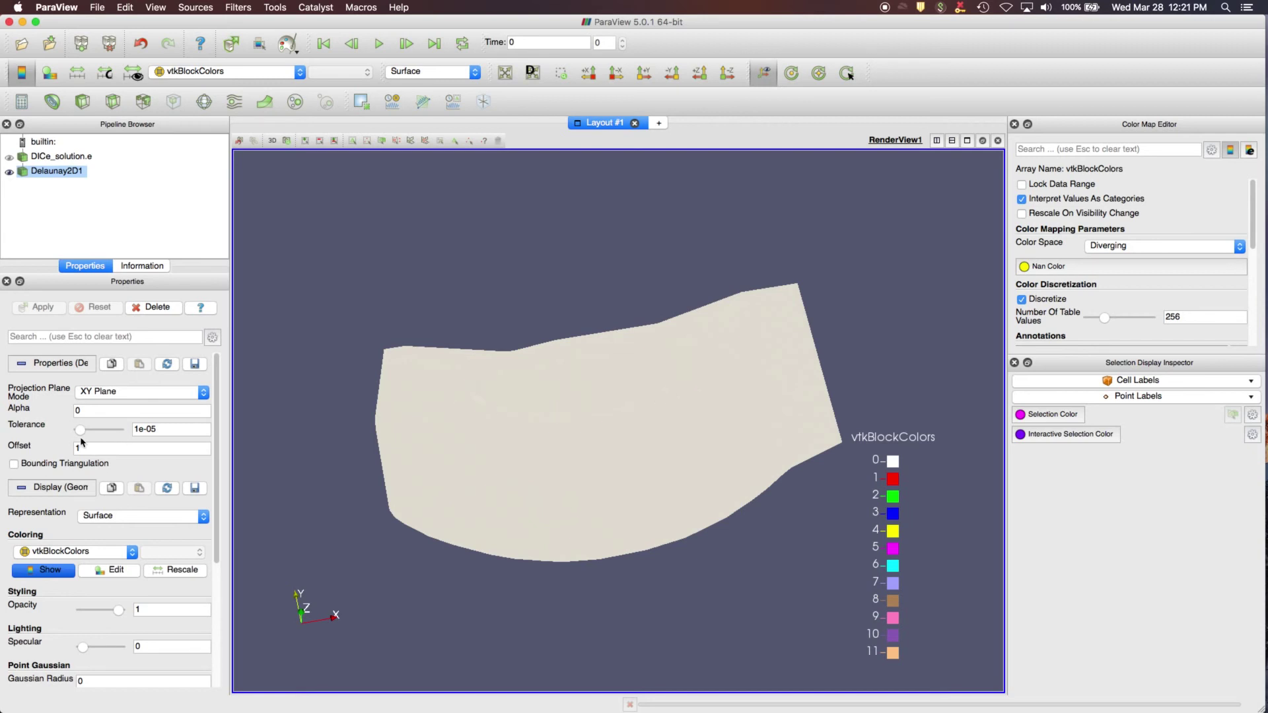
Set the Delaunay alpha to 1.5 and display the mesh as Surface With Edges.
click(88, 409)
key(BackSpace)
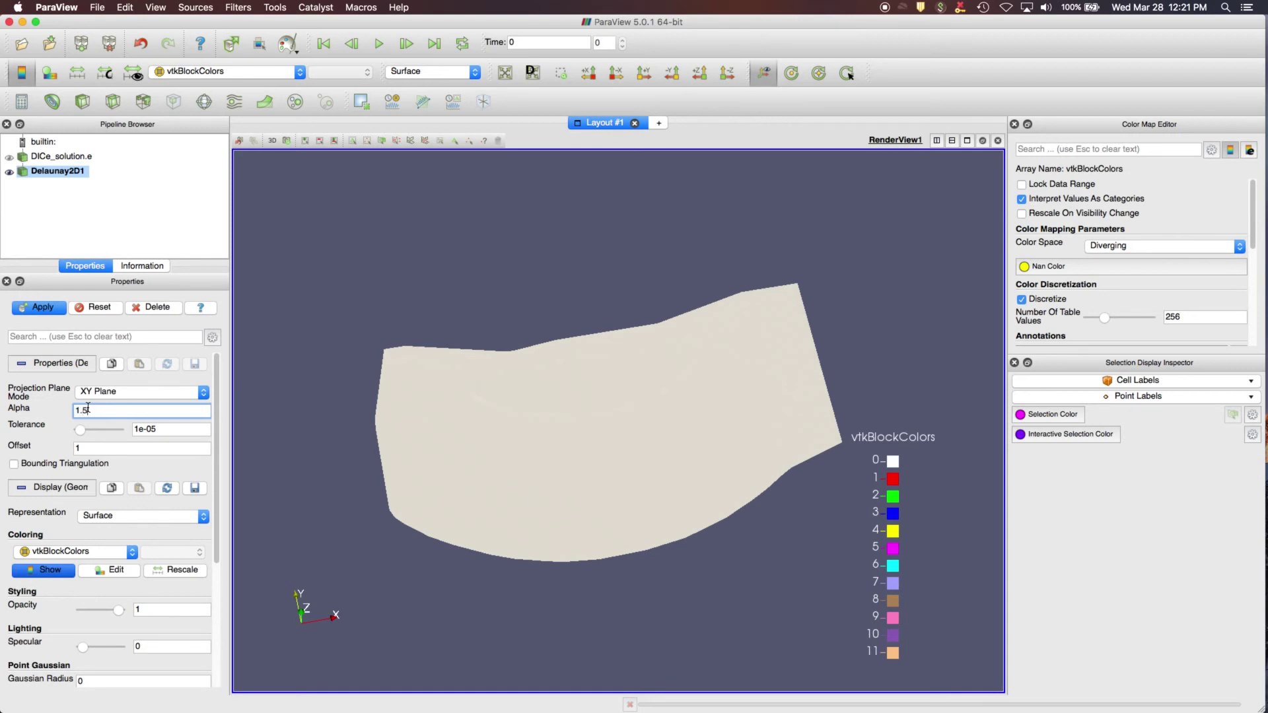
text(1.5)
click(42, 308)
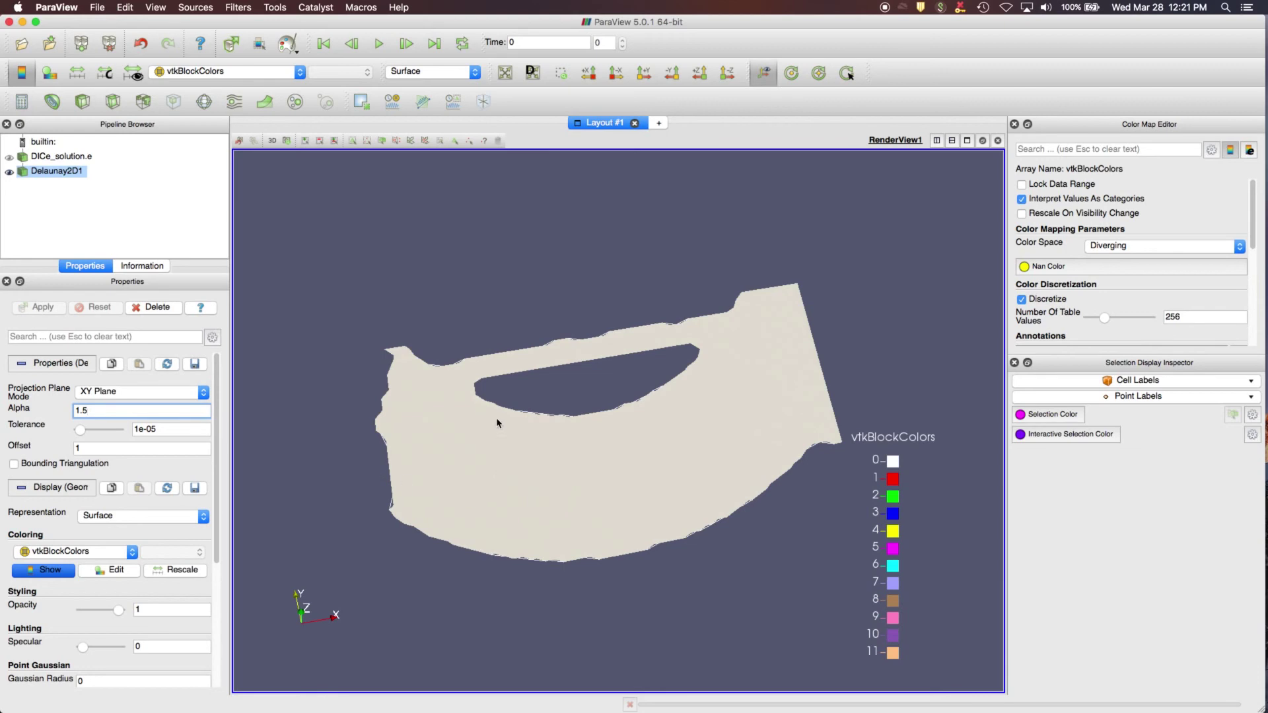
click(416, 72)
click(420, 81)
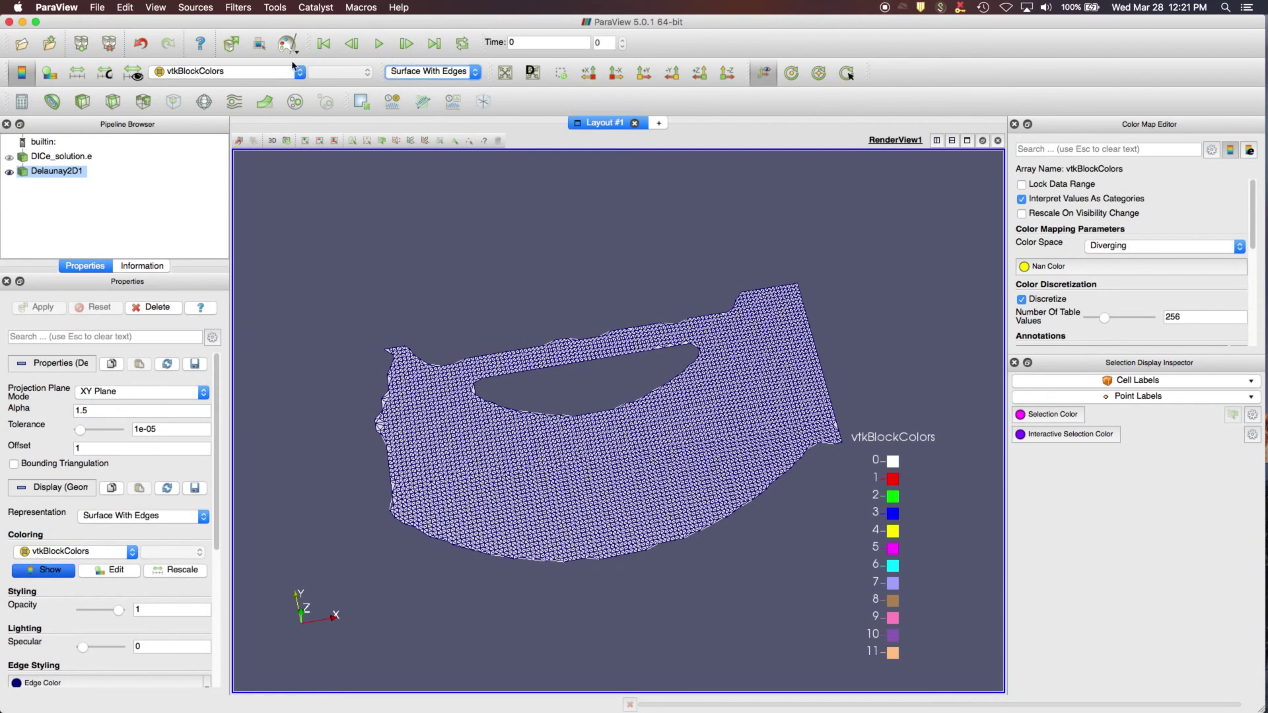
Open the colouring array dropdown listing arrays such as STEREO_DISPLACEMENT_.
click(266, 71)
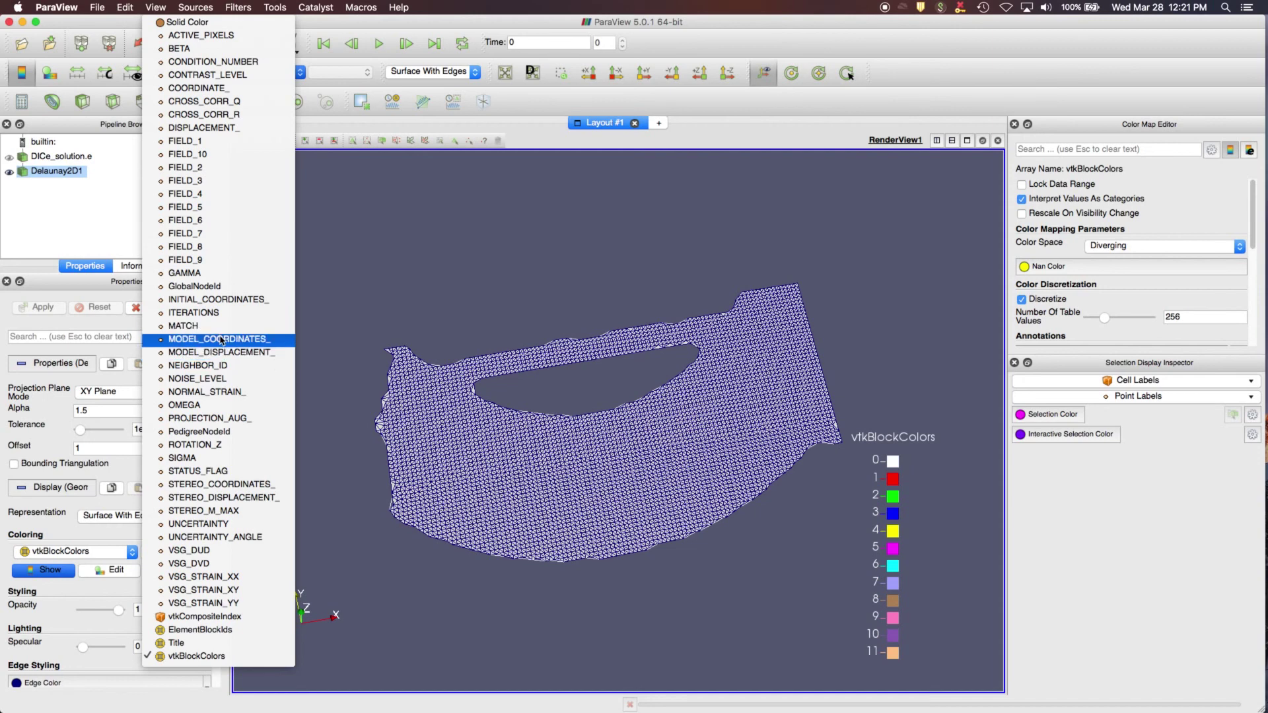
Colour the mesh by the X component of MODEL_COORDINATES_.
click(222, 340)
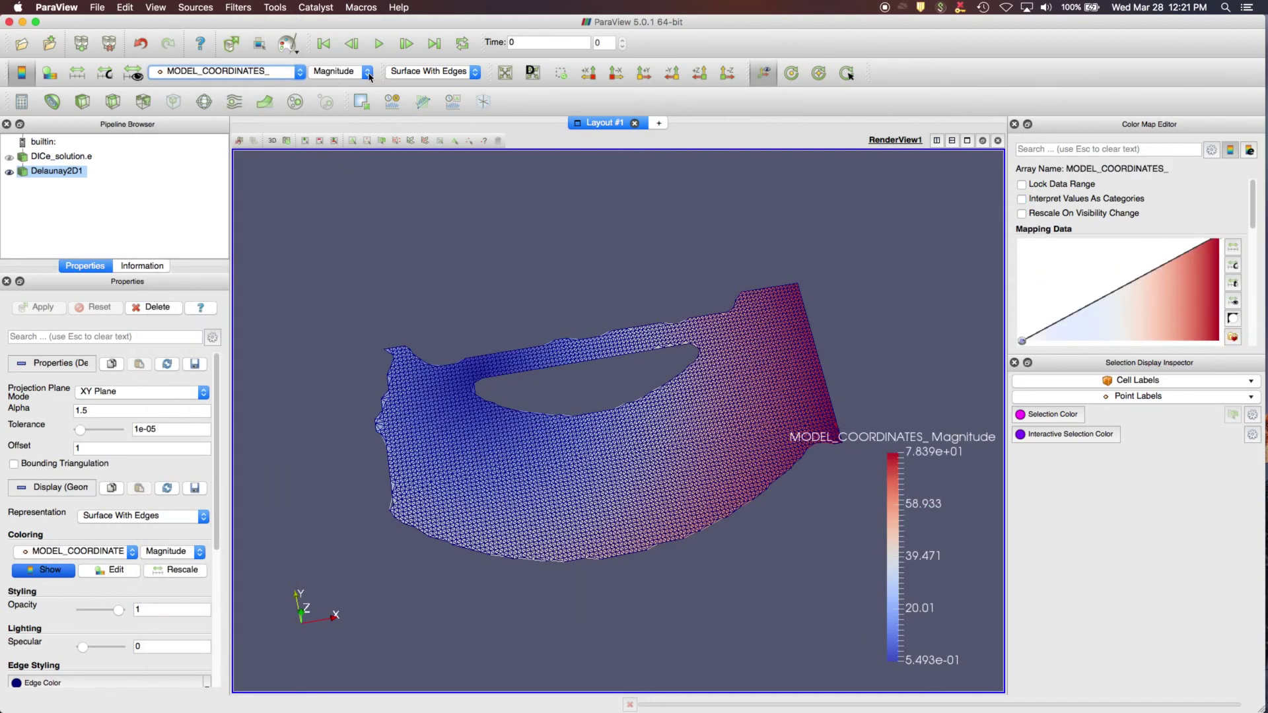
click(369, 72)
click(337, 84)
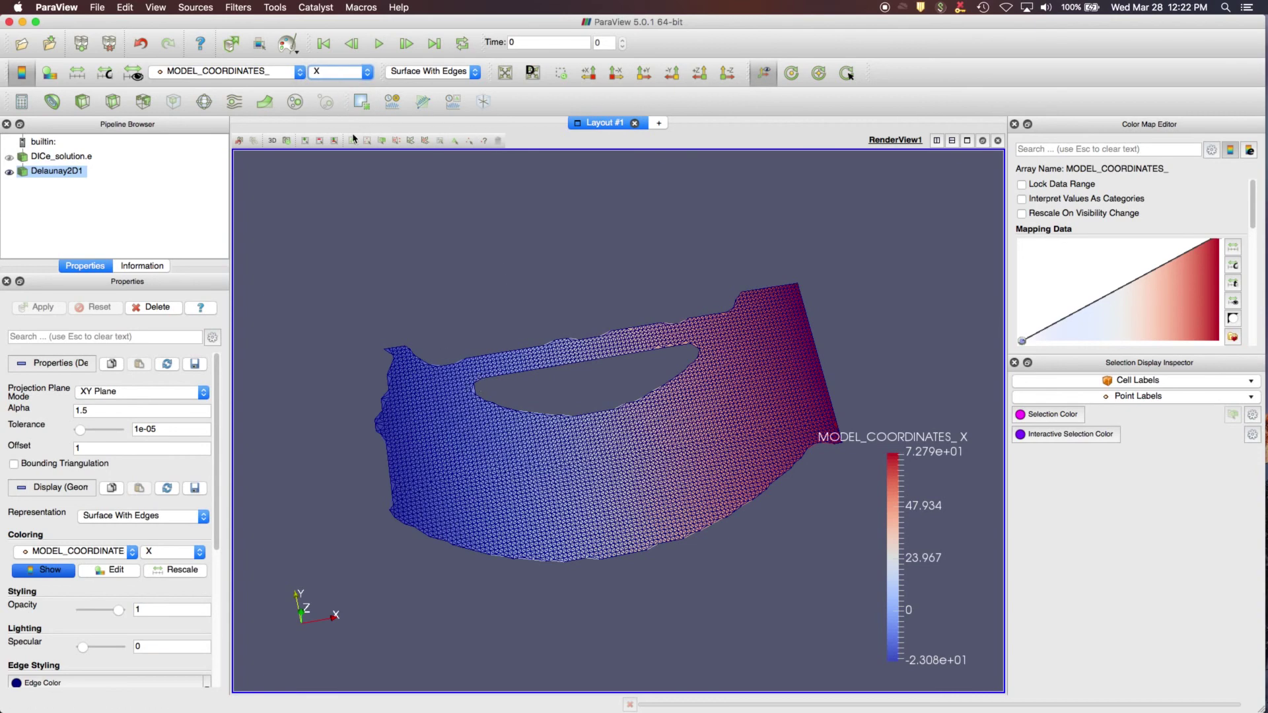
Label a point at the left end of the hole with its MODEL_COORDINATES_ values.
scroll(500, 418, down, 2)
scroll(501, 417, up, 5)
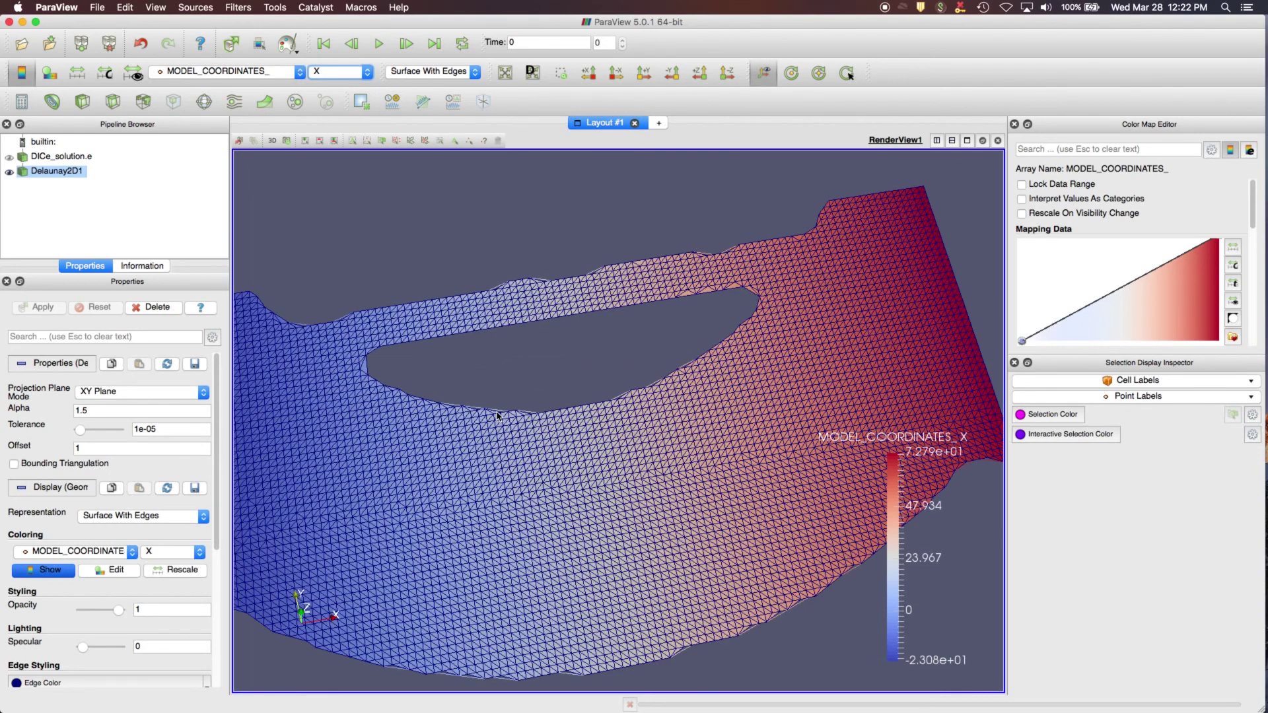
click(399, 142)
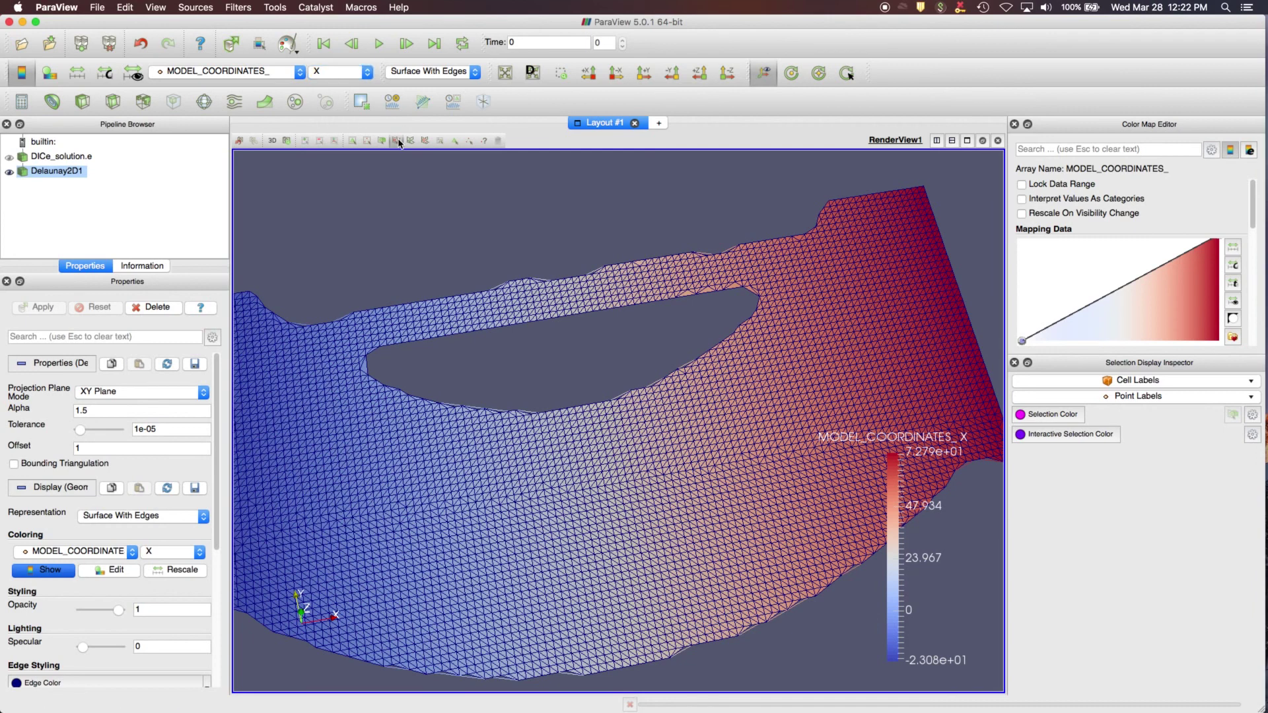
click(380, 348)
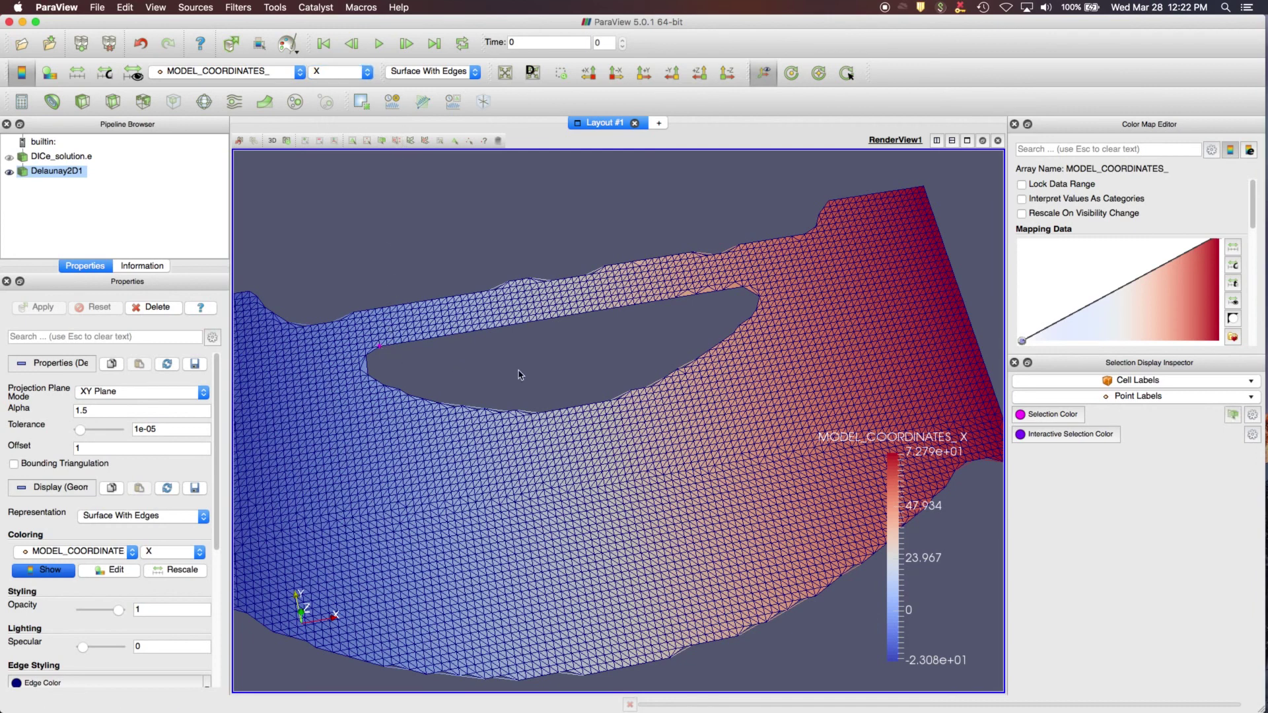
click(1045, 399)
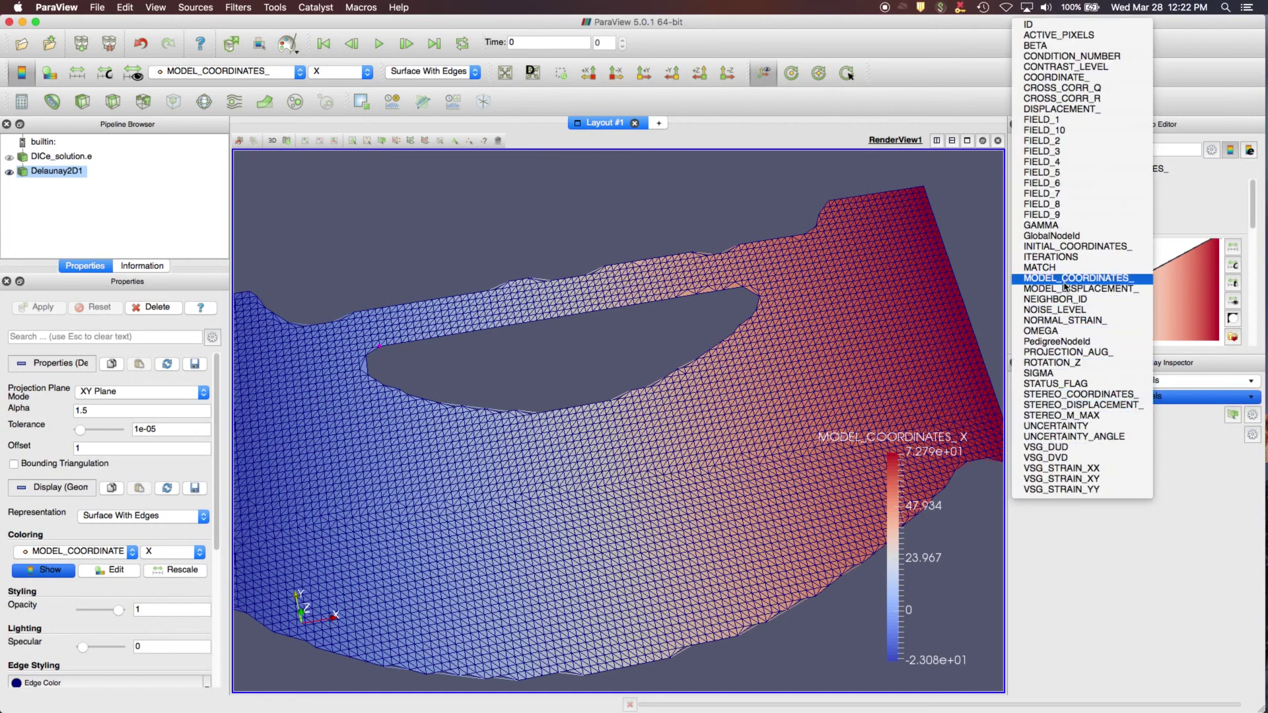
click(1066, 279)
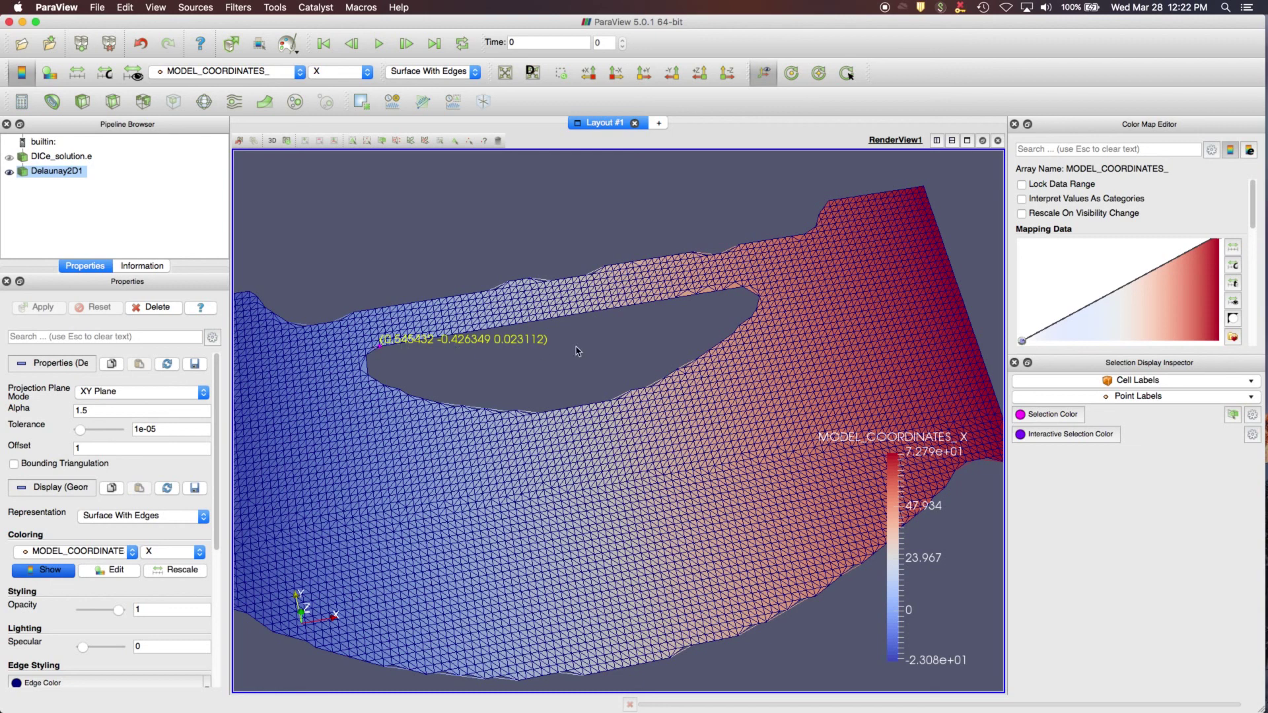
Colour the surface by VSG_STRAIN_YY (-1.582e-04 to 4.360e-04) and step forward to time 1.
click(263, 73)
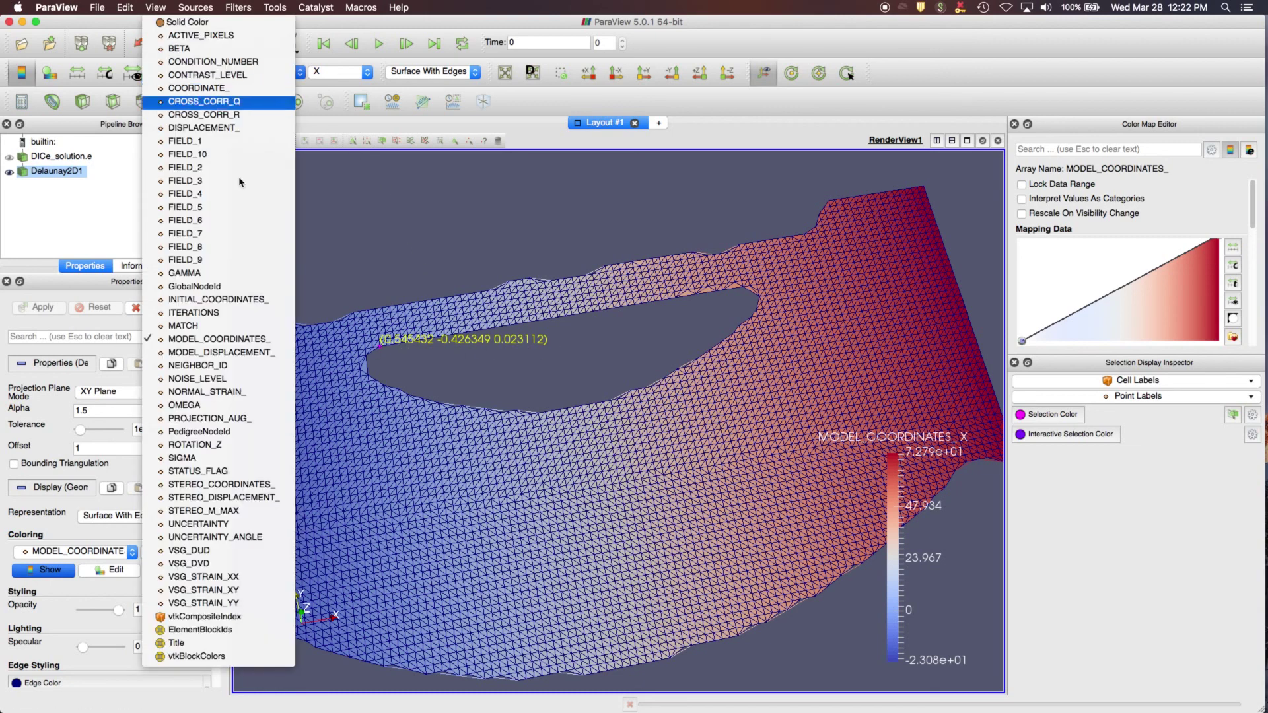
click(212, 605)
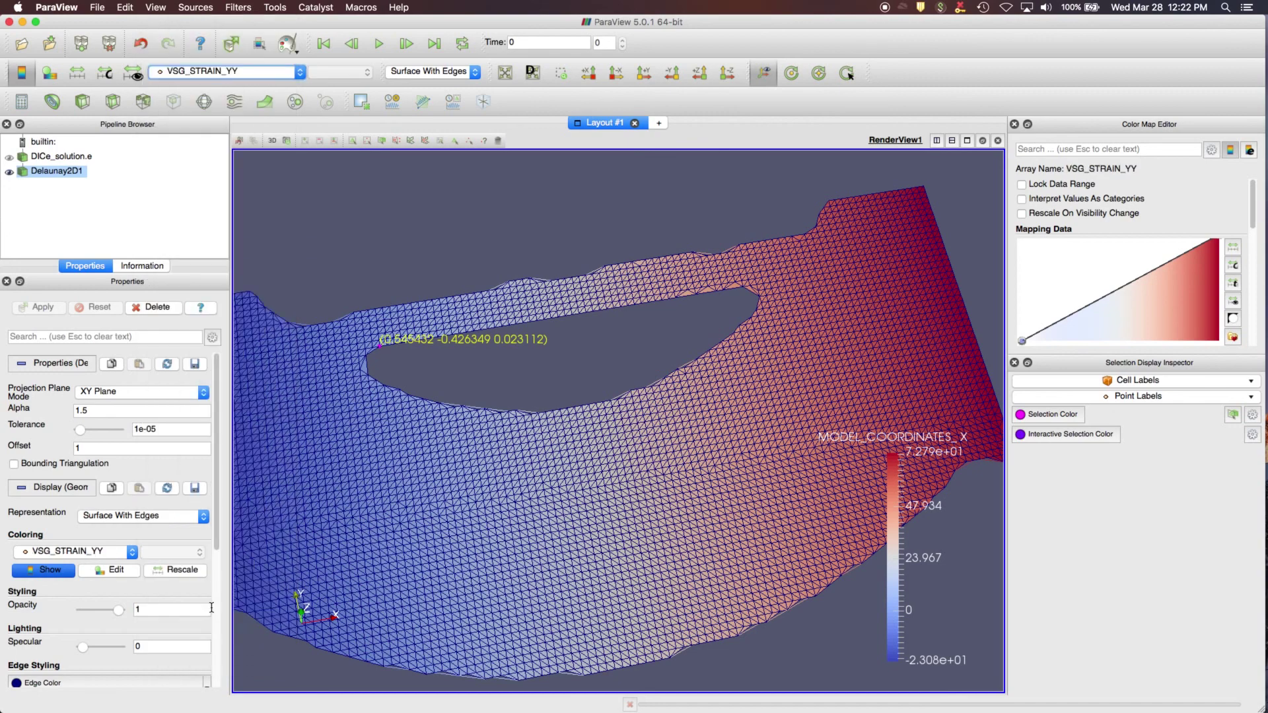
scroll(456, 481, down, 3)
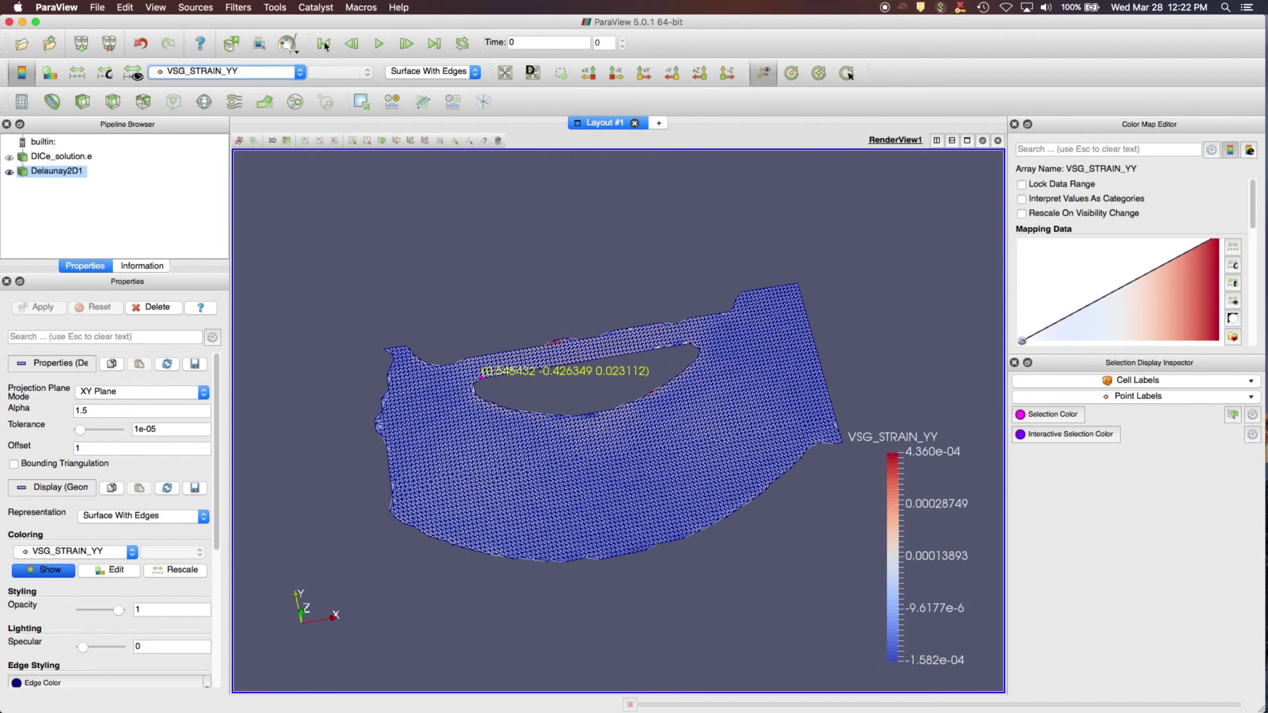
click(405, 44)
click(225, 71)
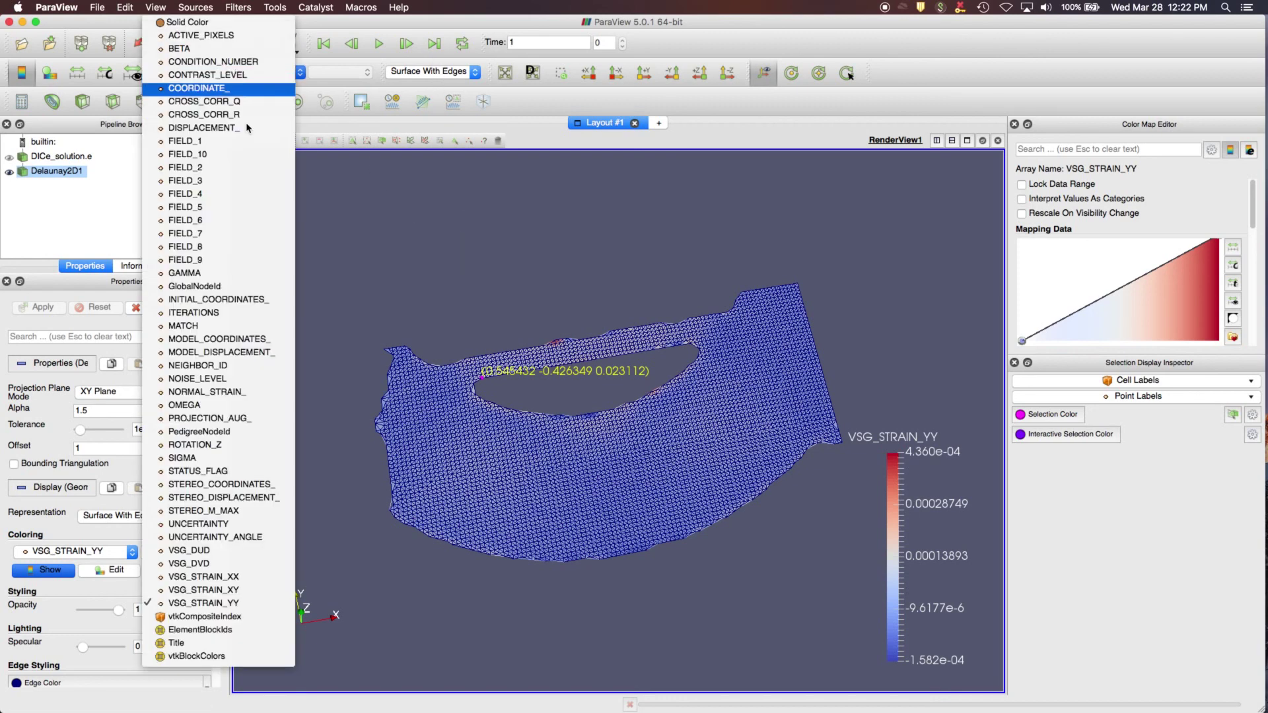
Recolour the surface by SIGMA (-1.000e+00 to 2.253e-02), then bring the DICe window to front.
click(199, 459)
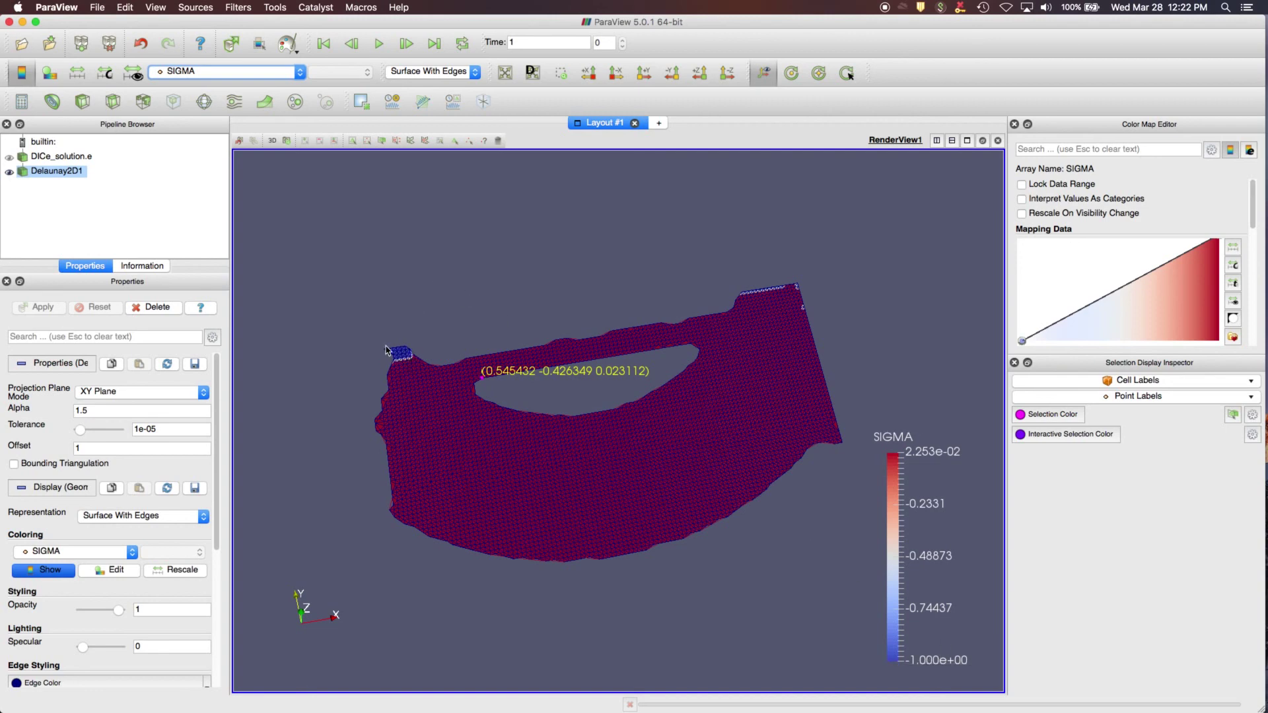
scroll(387, 351, up, 4)
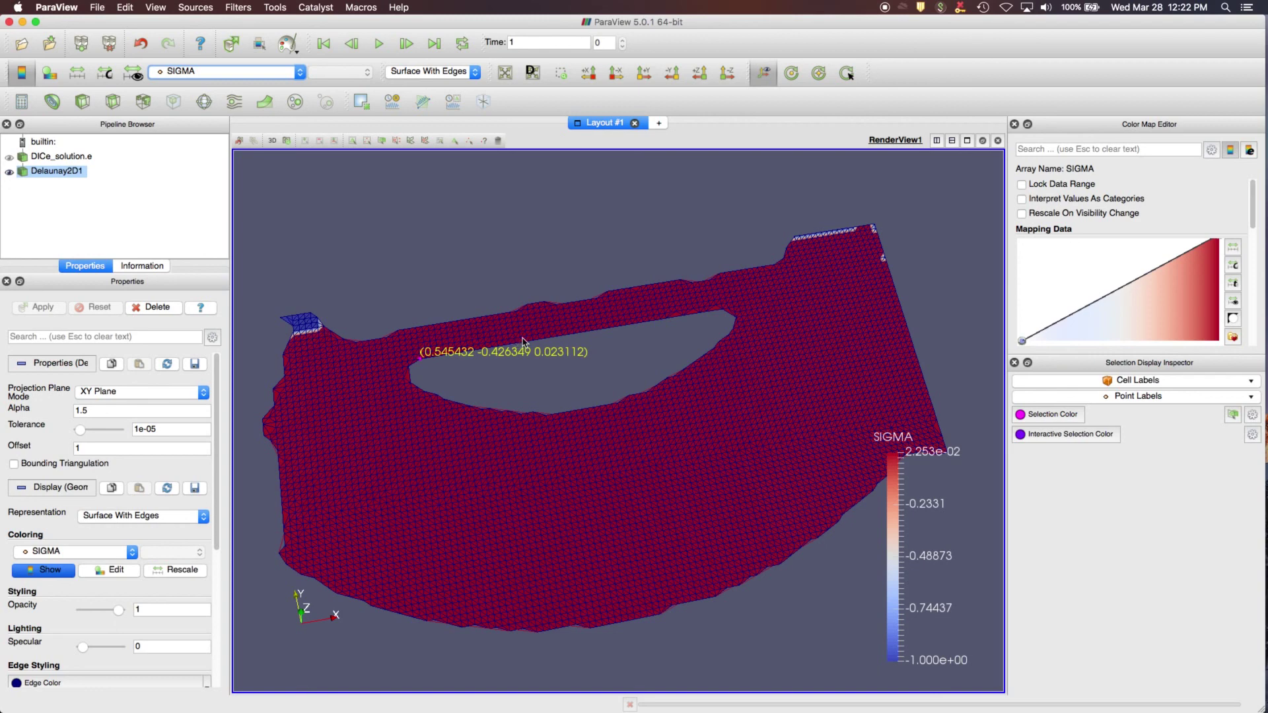
scroll(540, 348, down, 2)
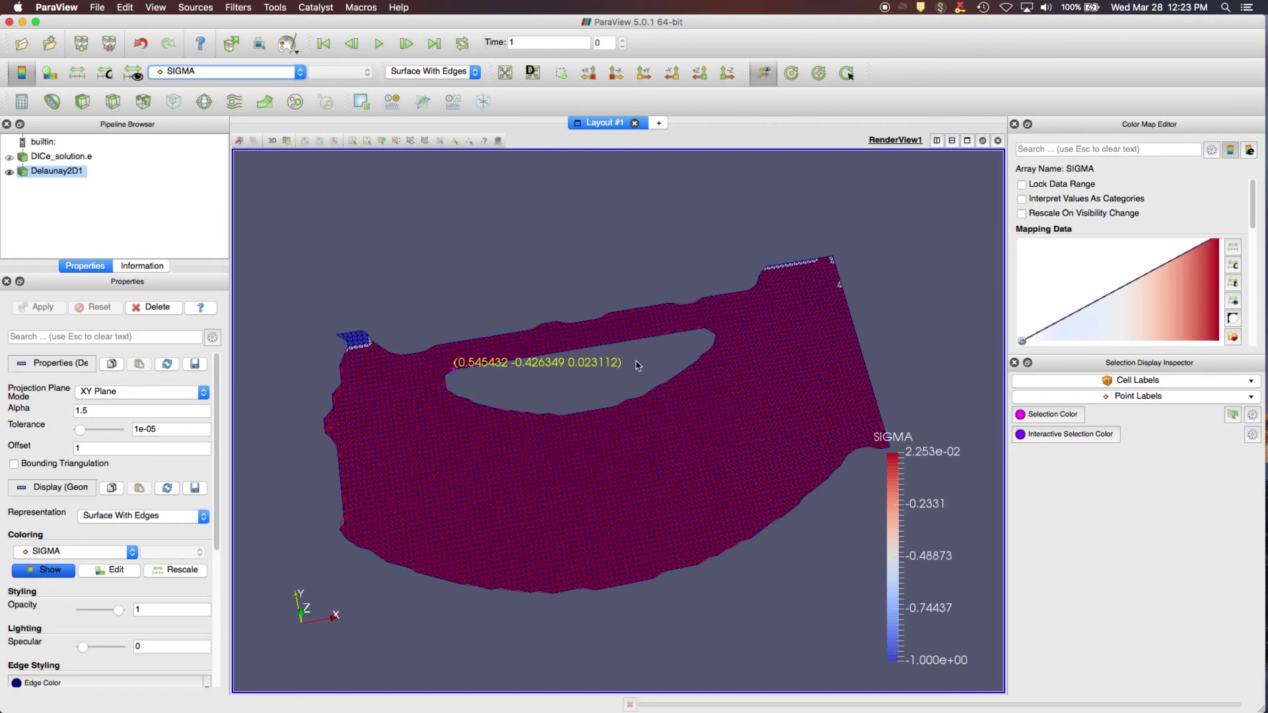
key(ctrl+Up)
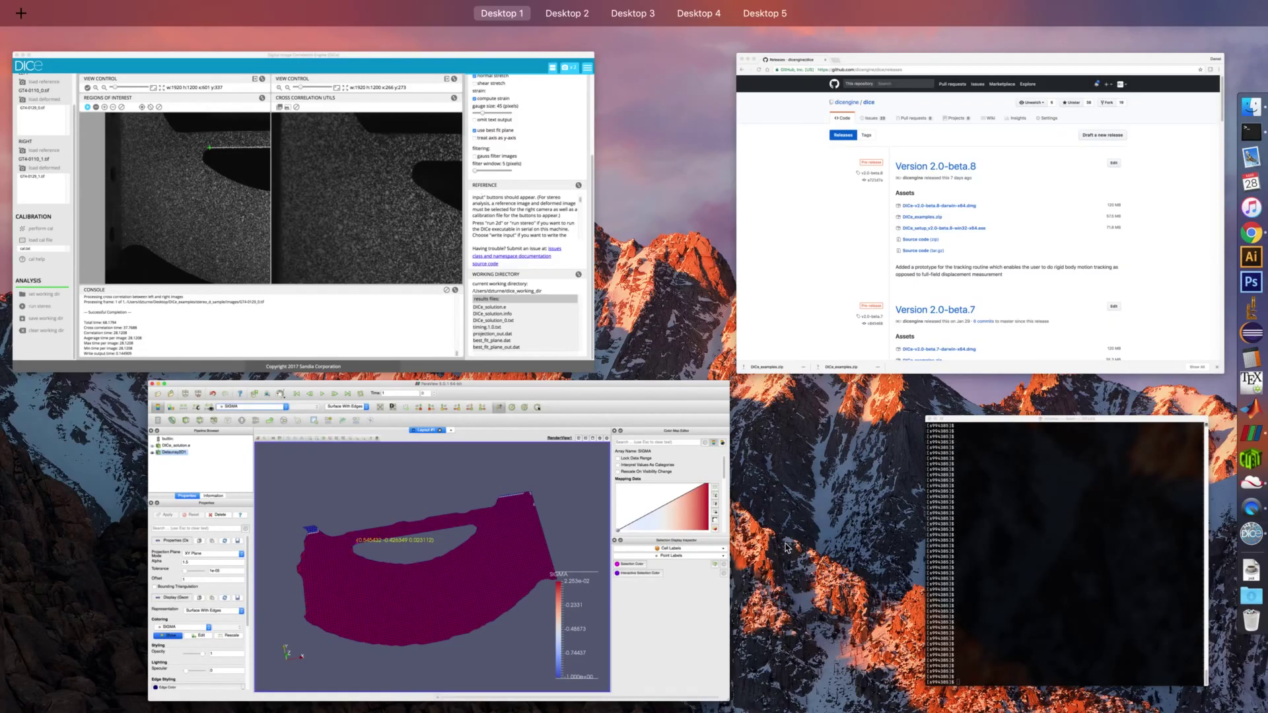
click(485, 264)
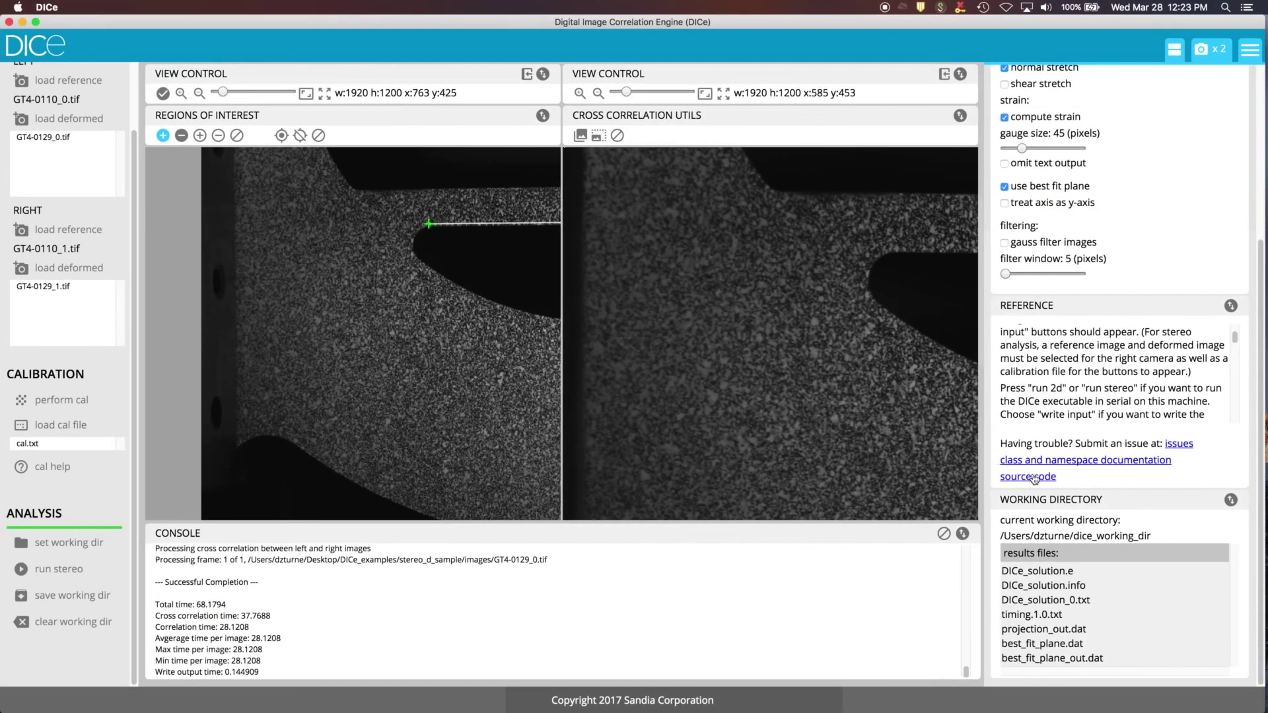